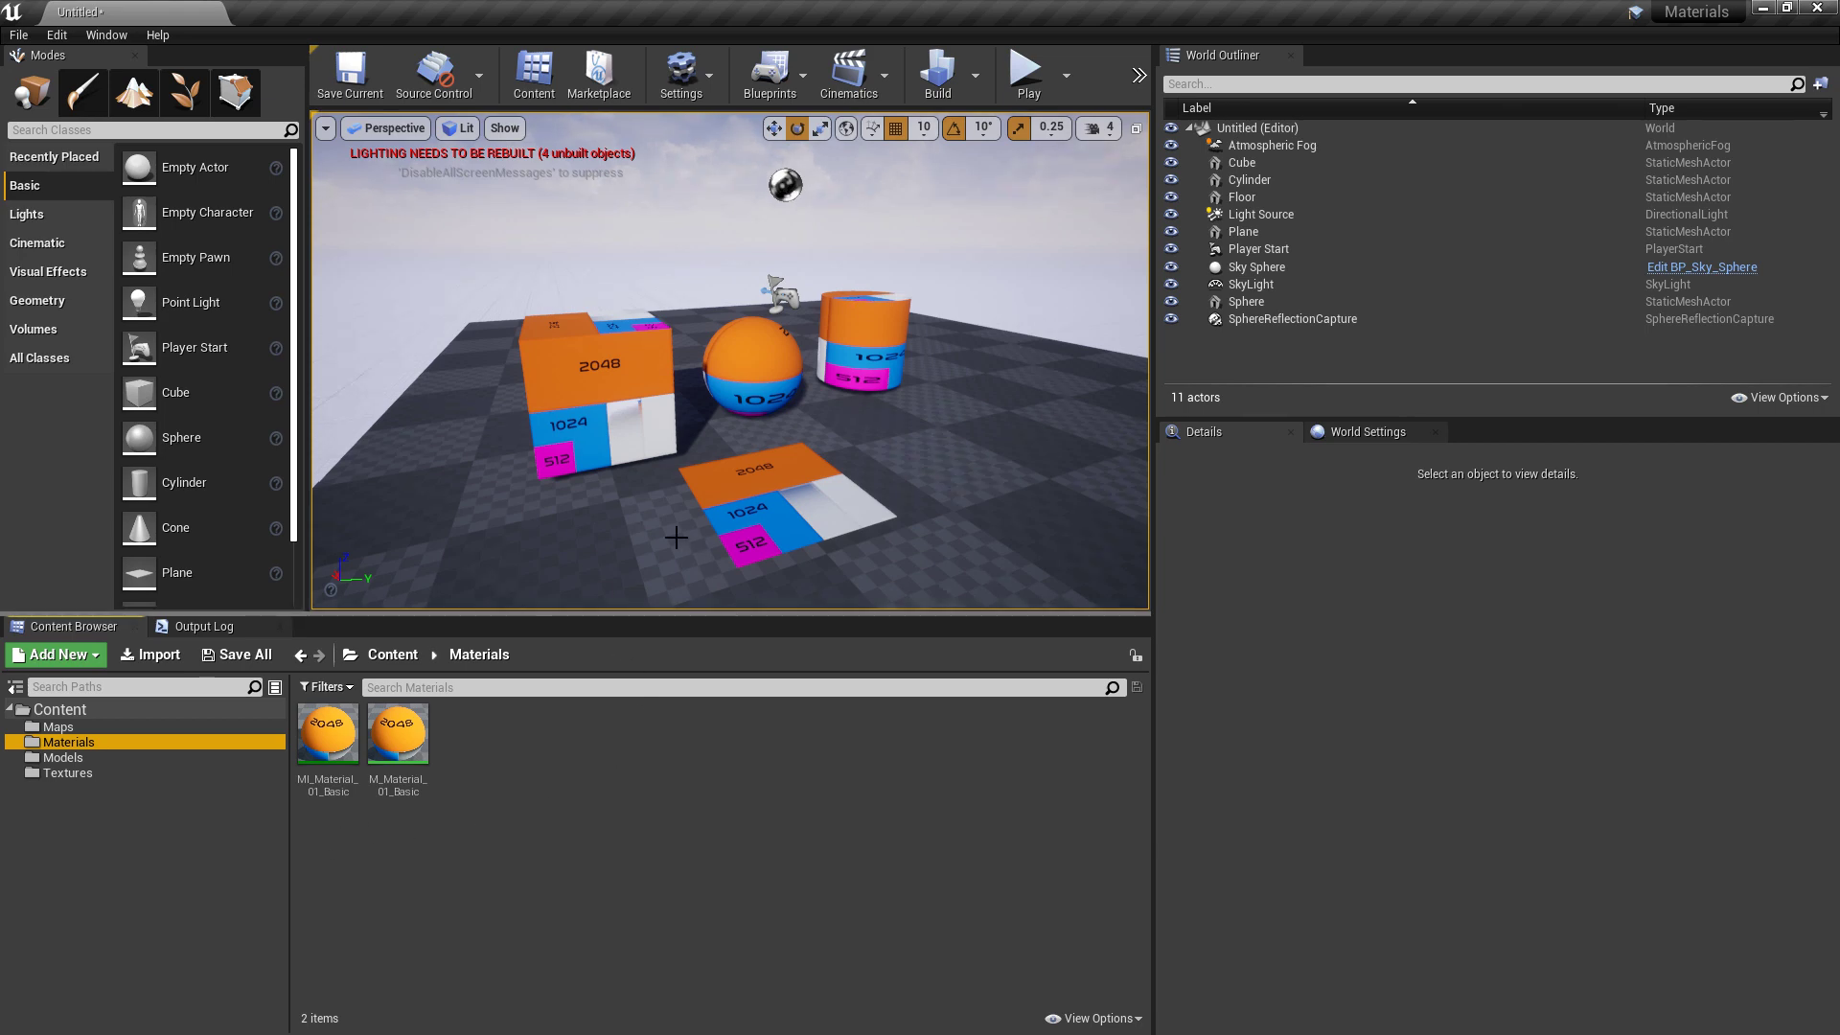
# Open the M_Material_01_Basic material for editing
pyautogui.doubleClick(412, 767)
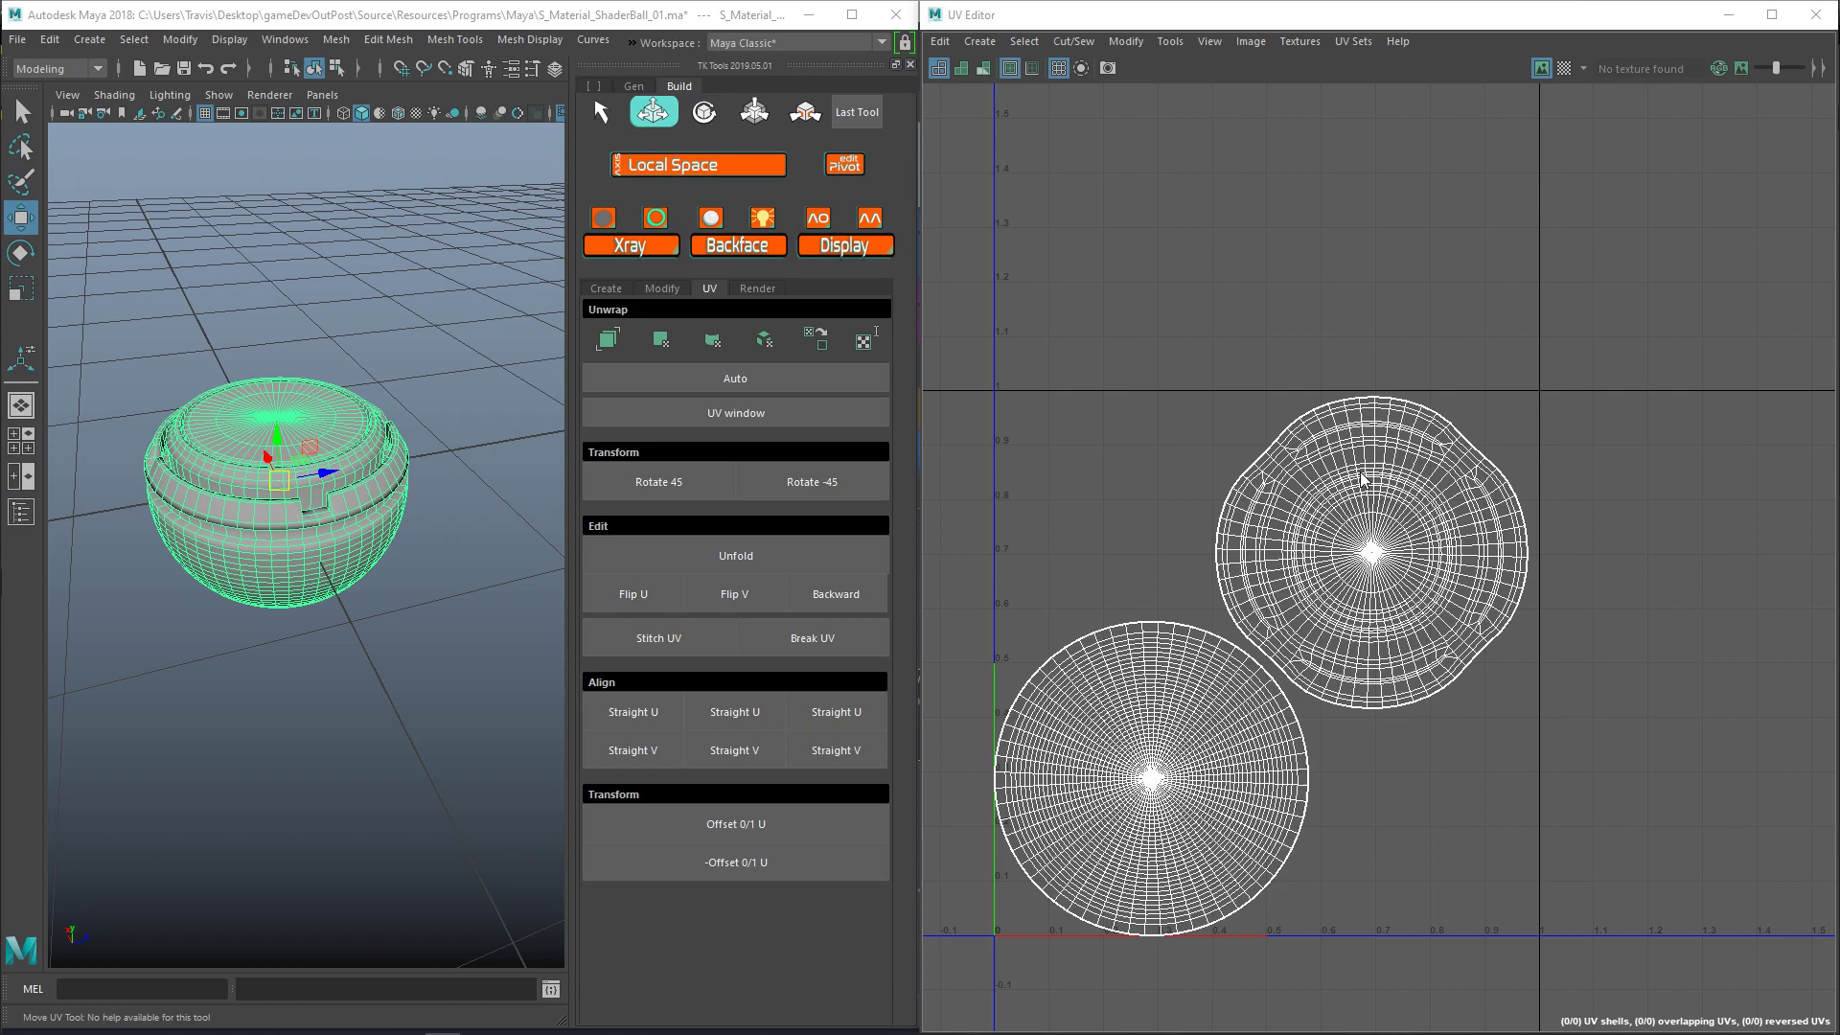
pyautogui.keyDown('alt'); pyautogui.moveTo(1370, 764); pyautogui.dragTo(1484, 690, button='middle'); pyautogui.keyUp('alt')
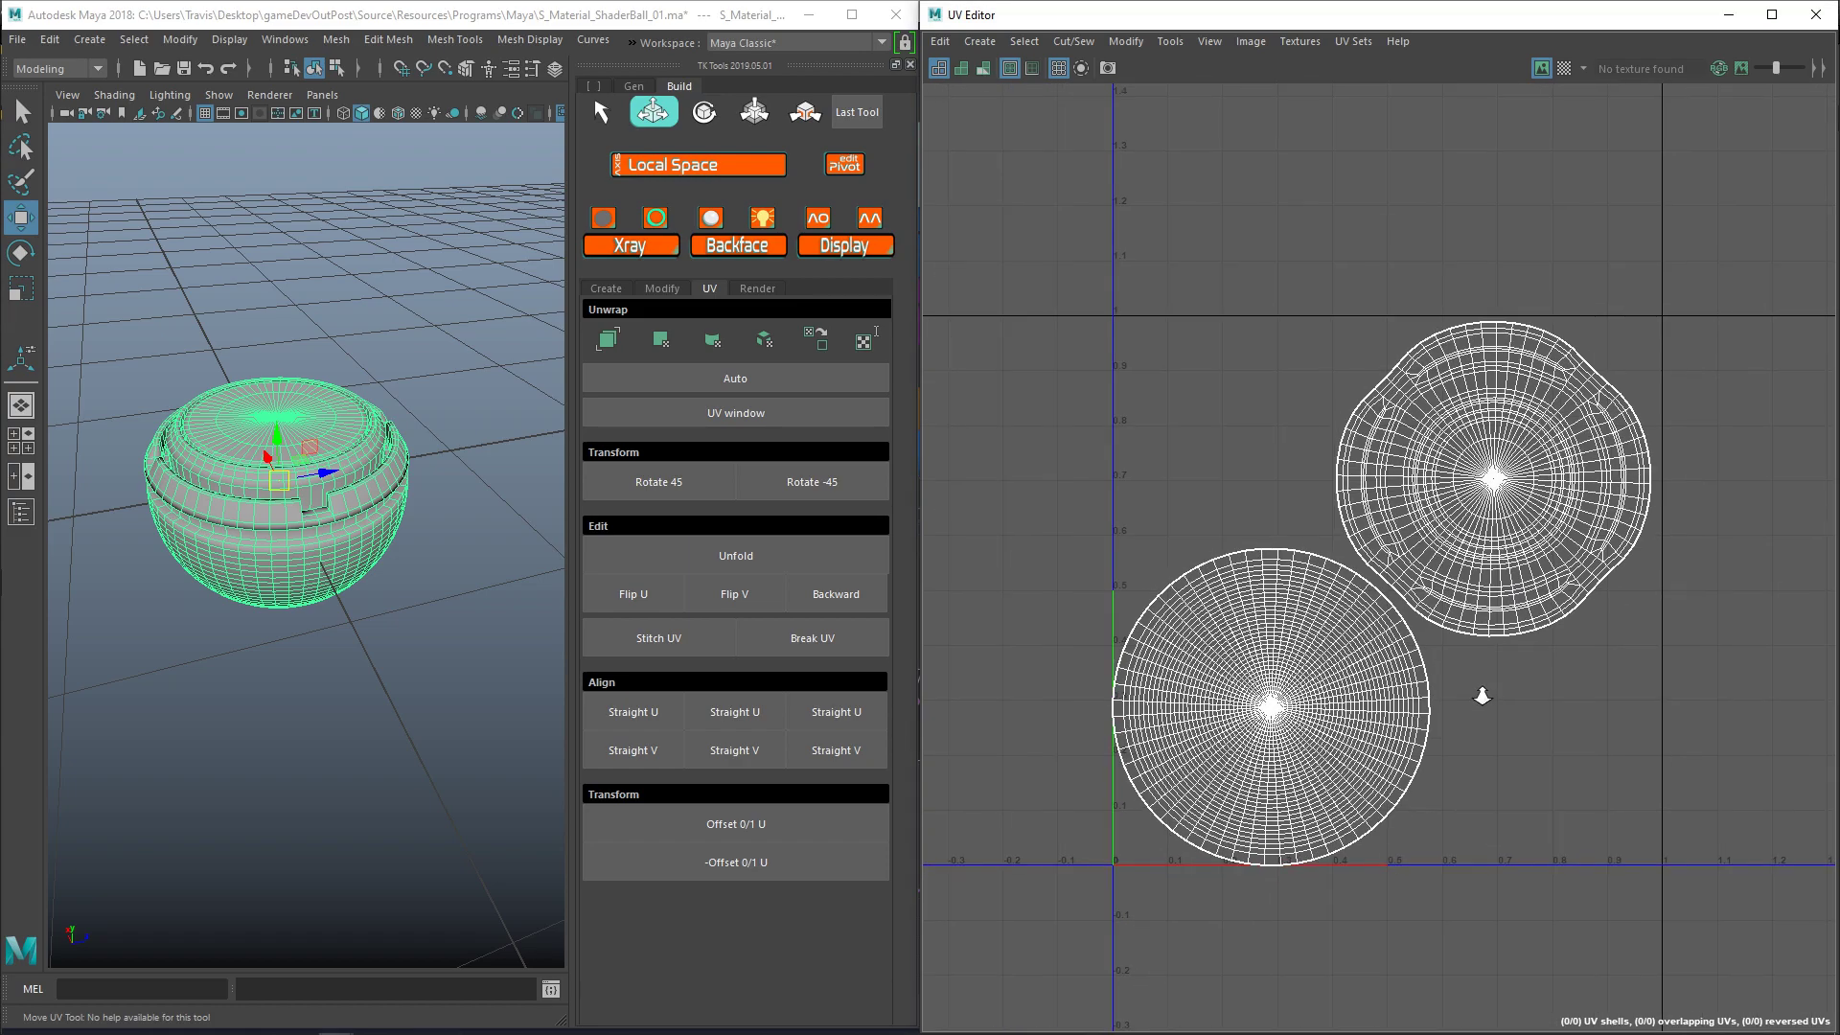
pyautogui.keyDown('alt'); pyautogui.moveTo(1483, 694); pyautogui.dragTo(1481, 898, button='right'); pyautogui.keyUp('alt')
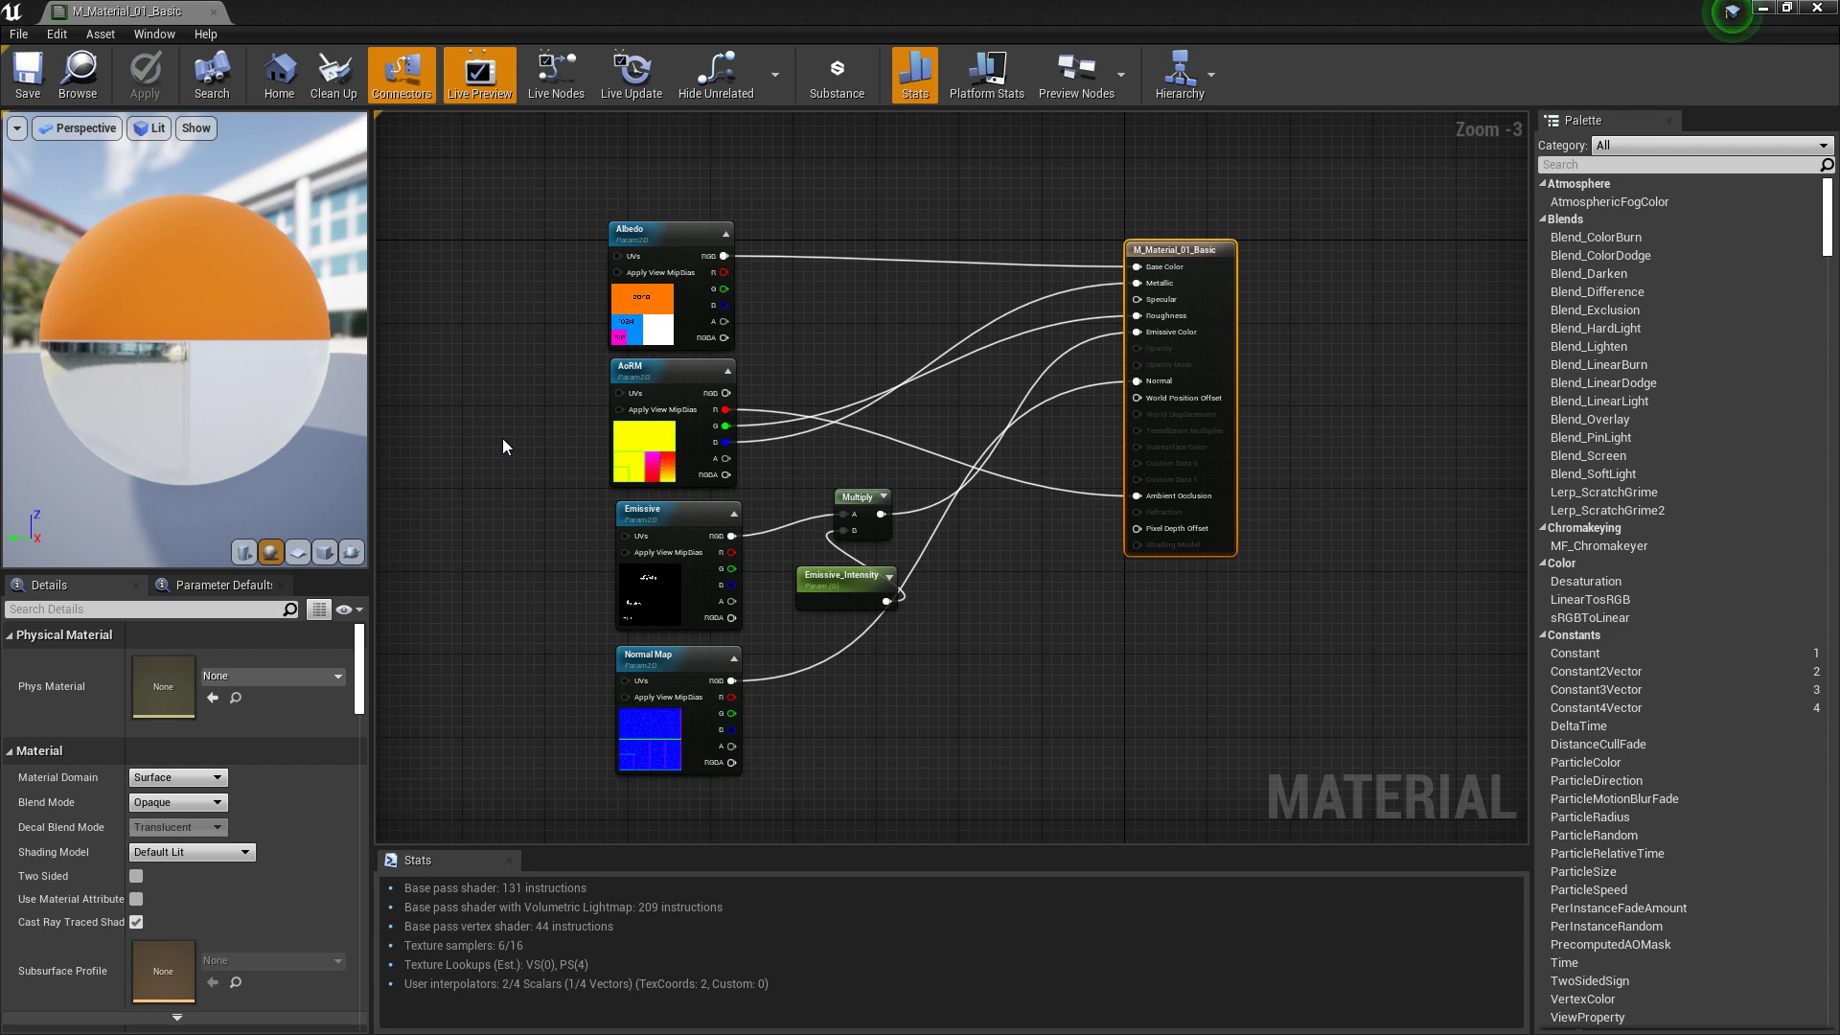
# Add a TextureCoordinate node to the material graph, before the texture samples
pyautogui.moveTo(502, 439); pyautogui.dragTo(623, 480, button='right')
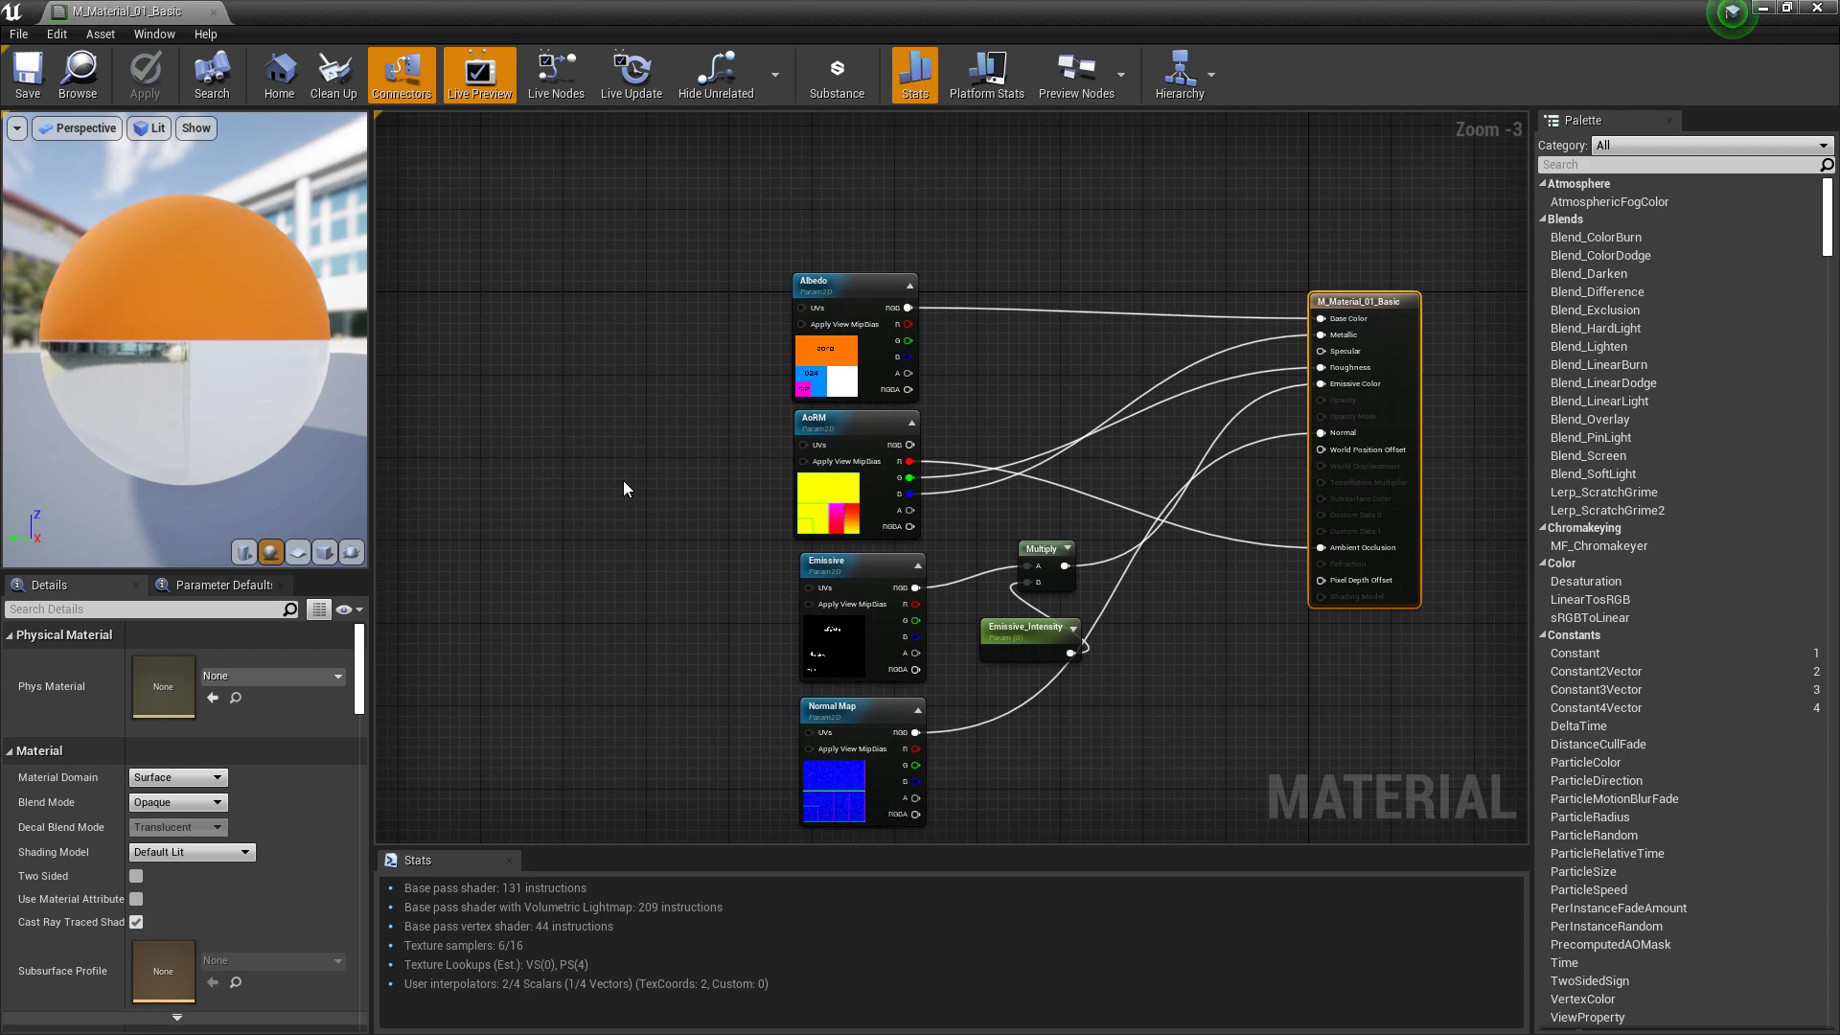
pyautogui.rightClick(464, 347)
pyautogui.write('text')
pyautogui.click(516, 427)
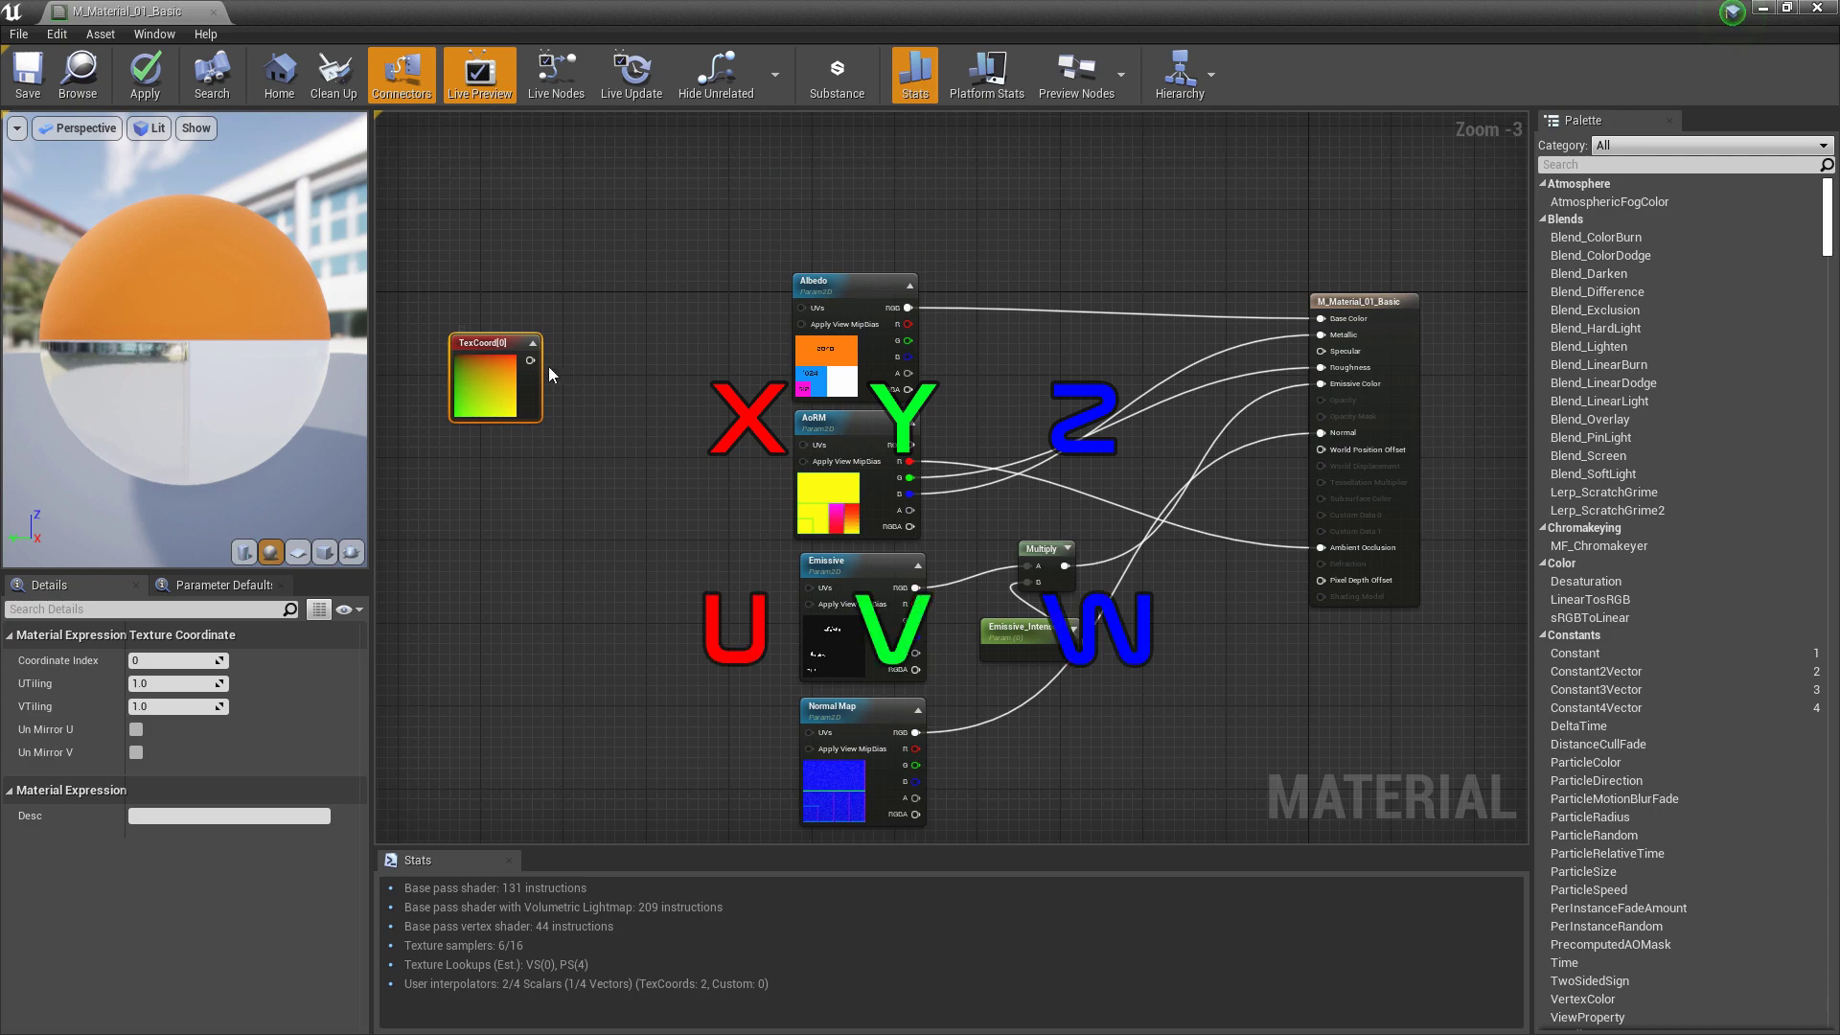
# Add a ComponentMask node beside the TexCoord node and duplicate it
pyautogui.rightClick(601, 365)
pyautogui.write('compen')
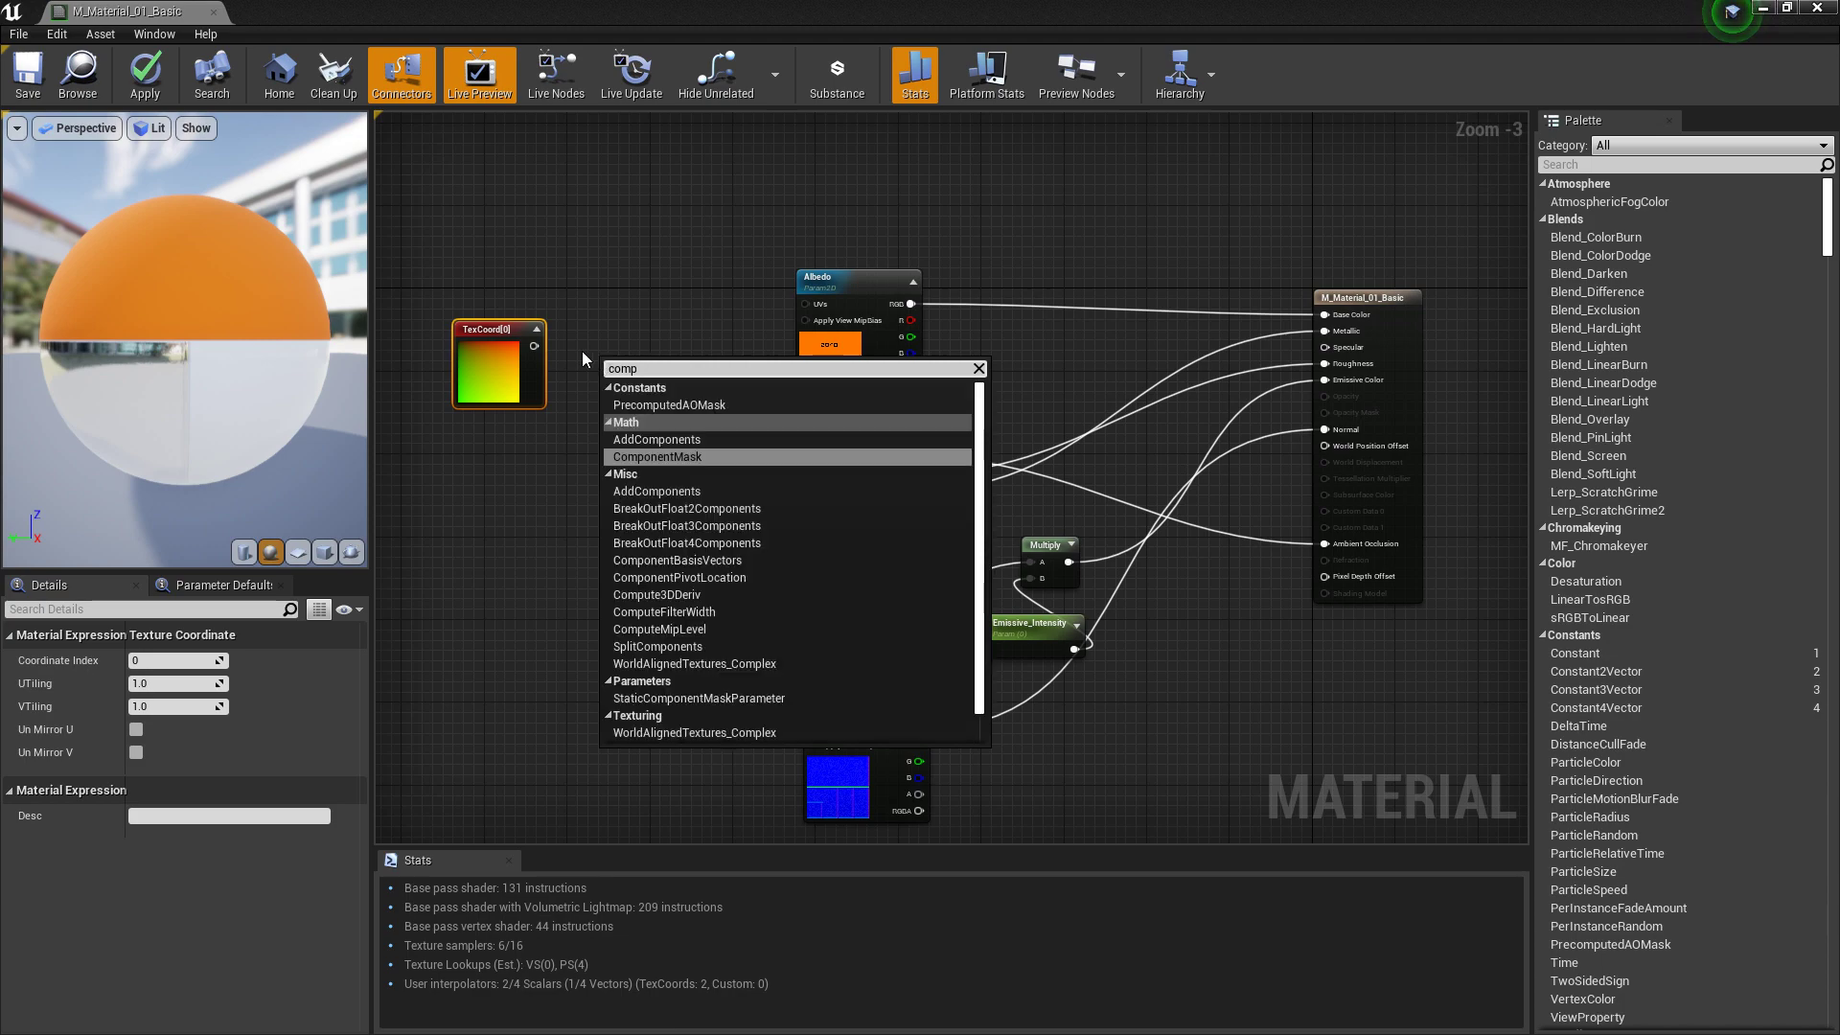
pyautogui.click(667, 456)
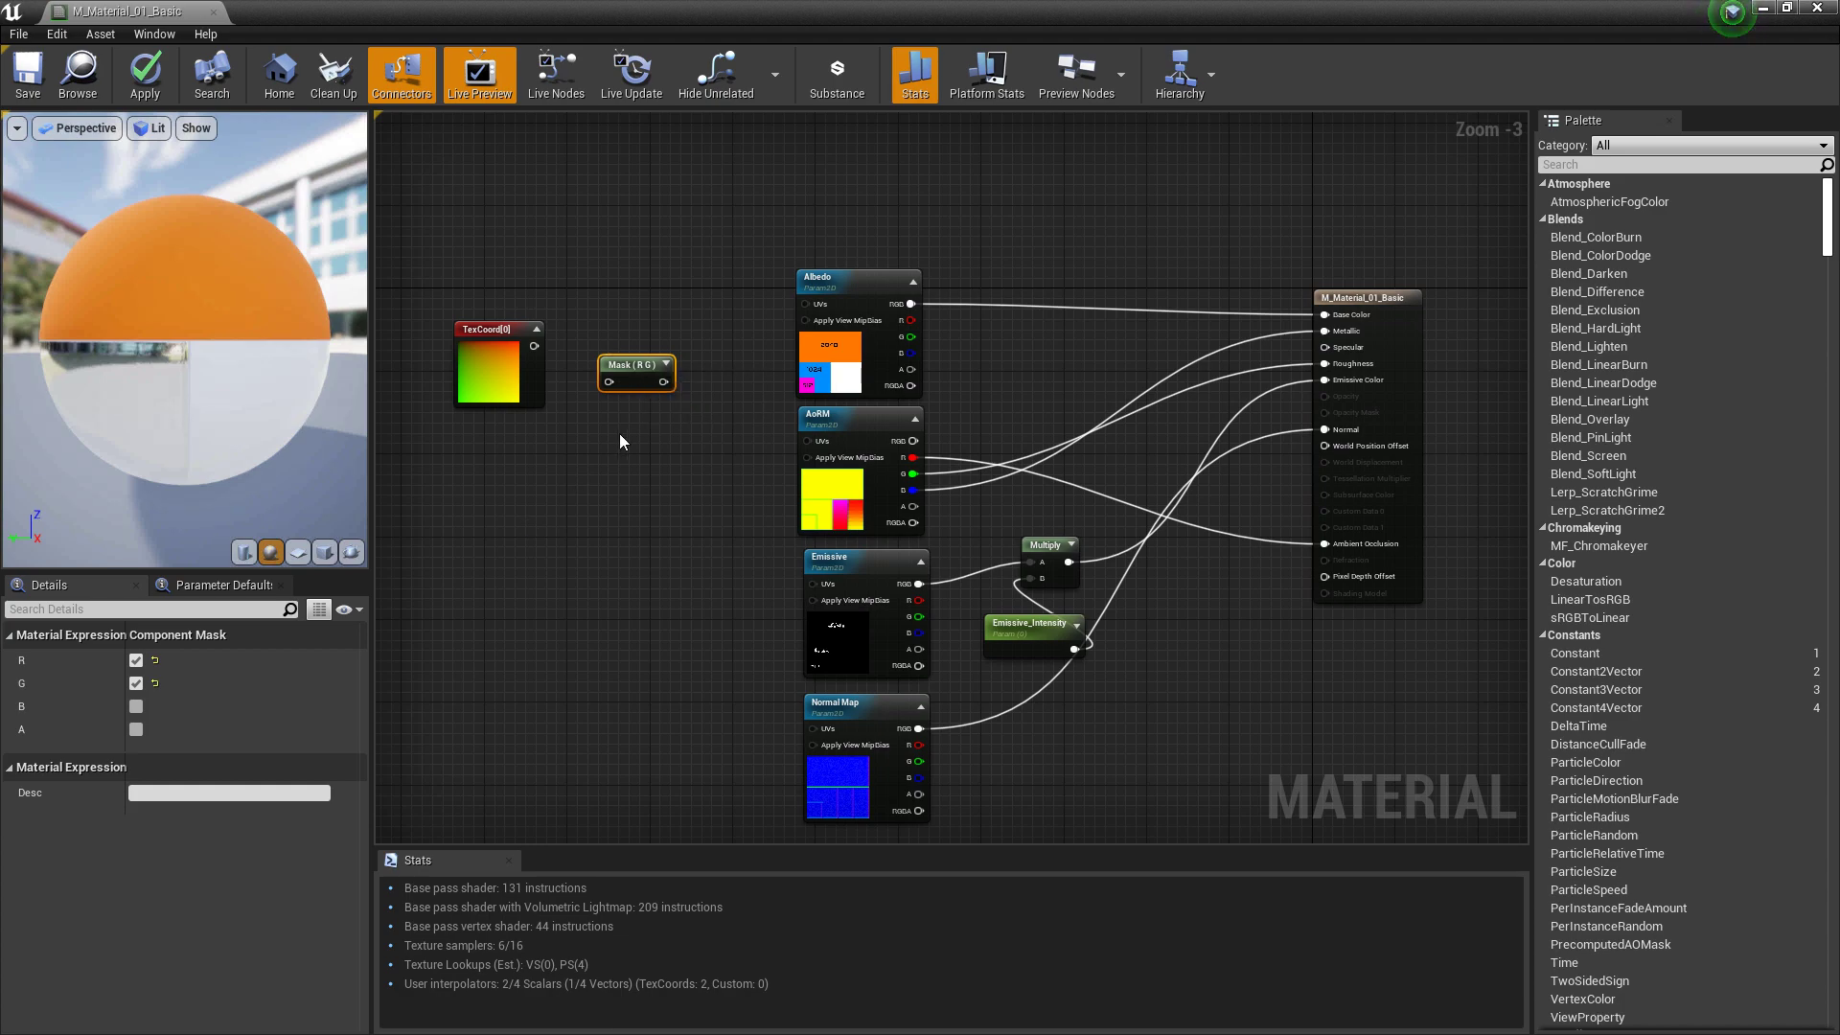
pyautogui.hotkey('ctrl', 'w')
# Set the upper mask to pass only R and the lower mask to pass only G
pyautogui.click(626, 382)
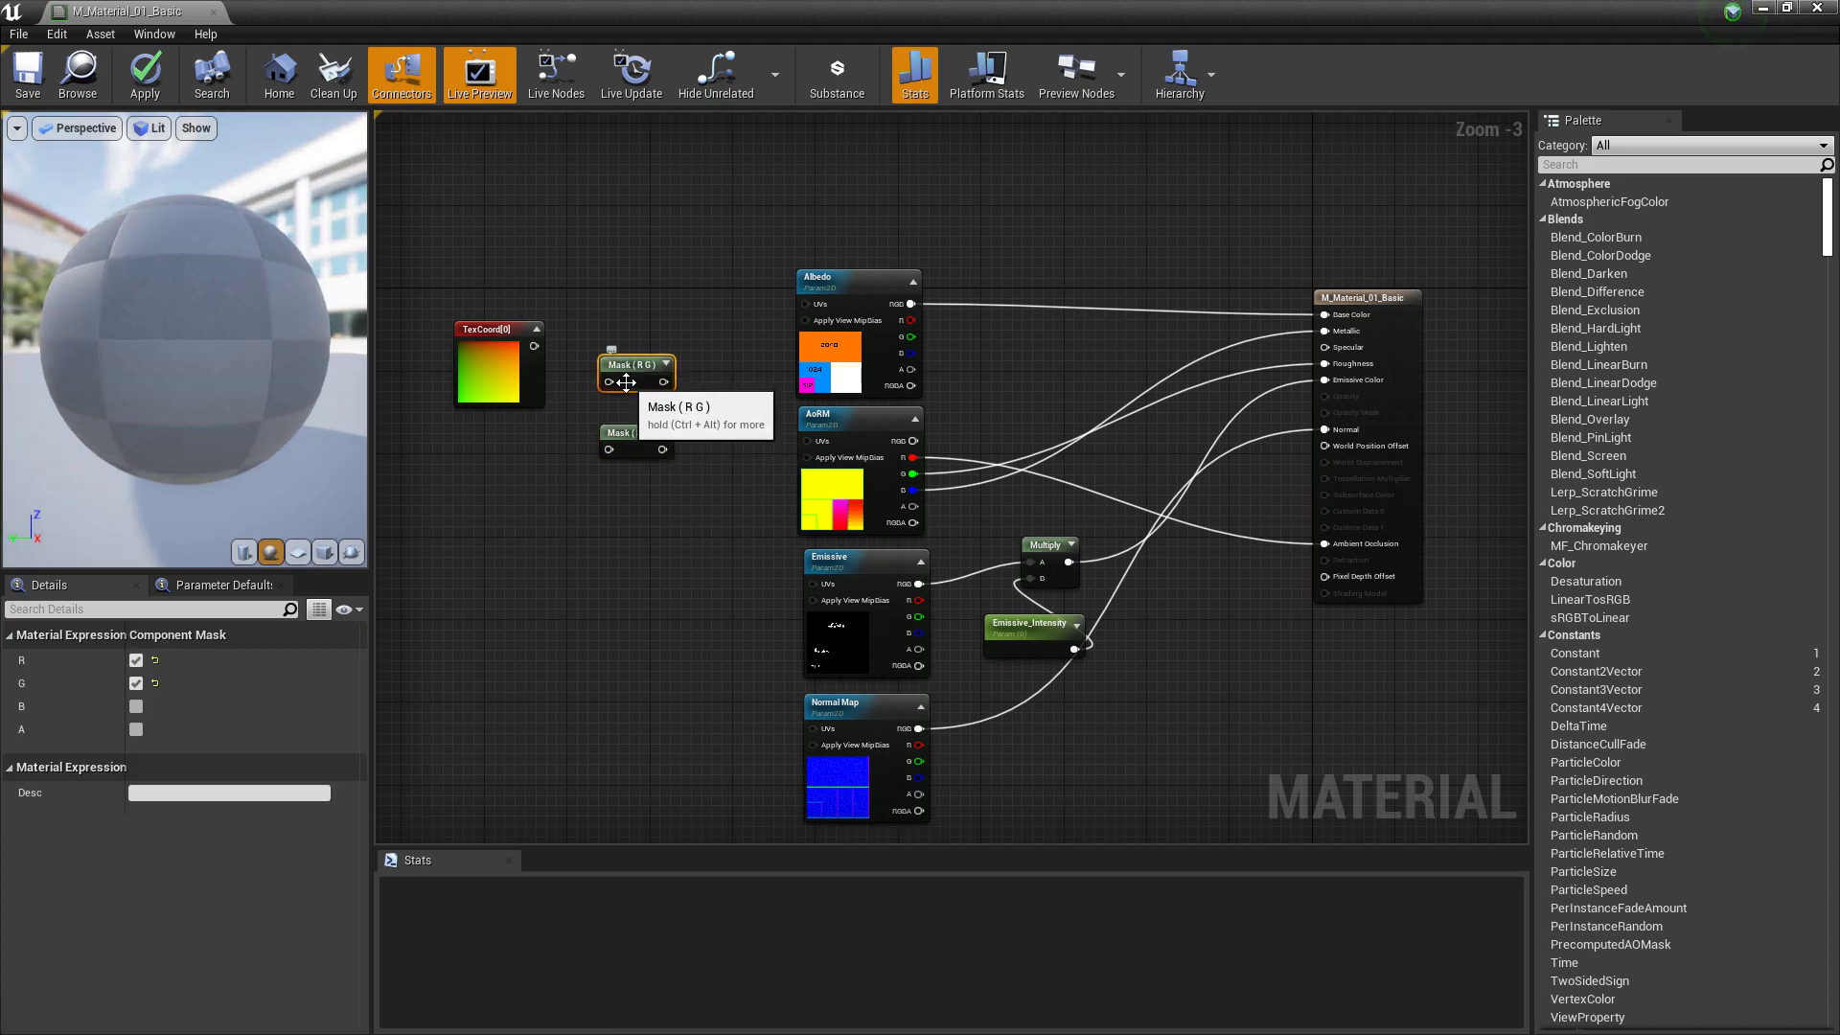
pyautogui.click(135, 683)
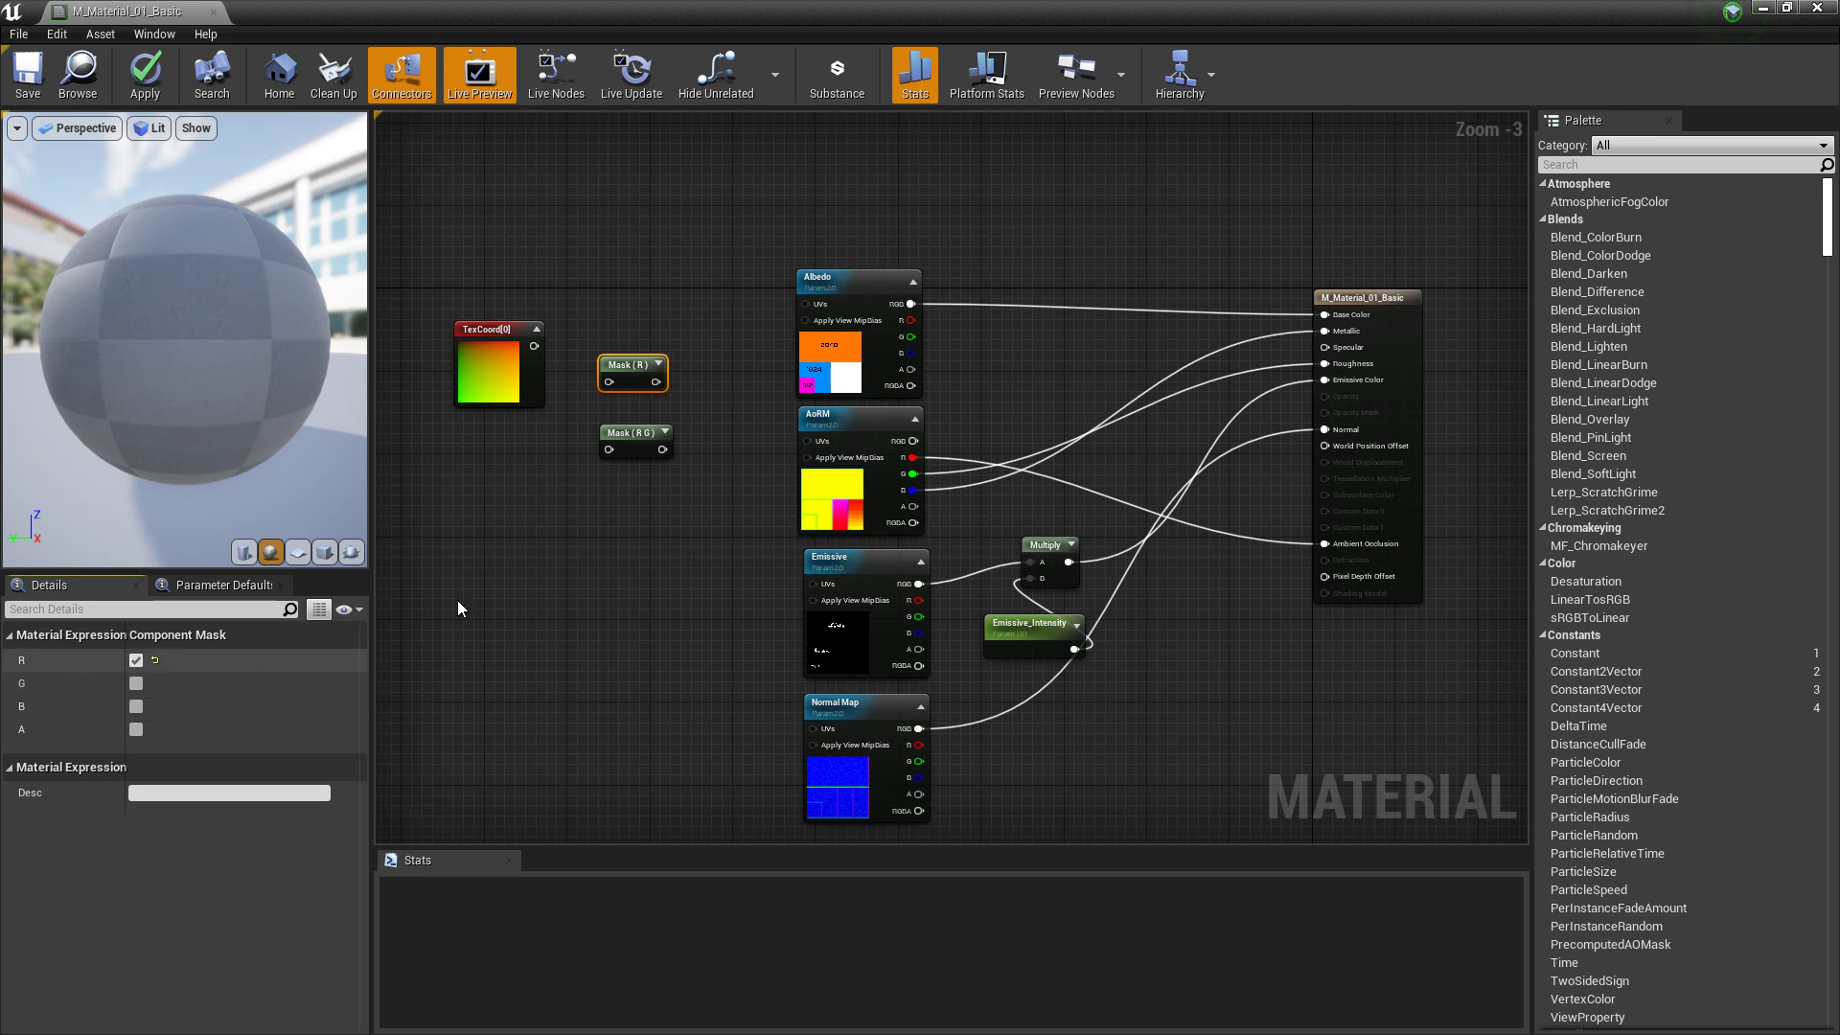
pyautogui.click(635, 434)
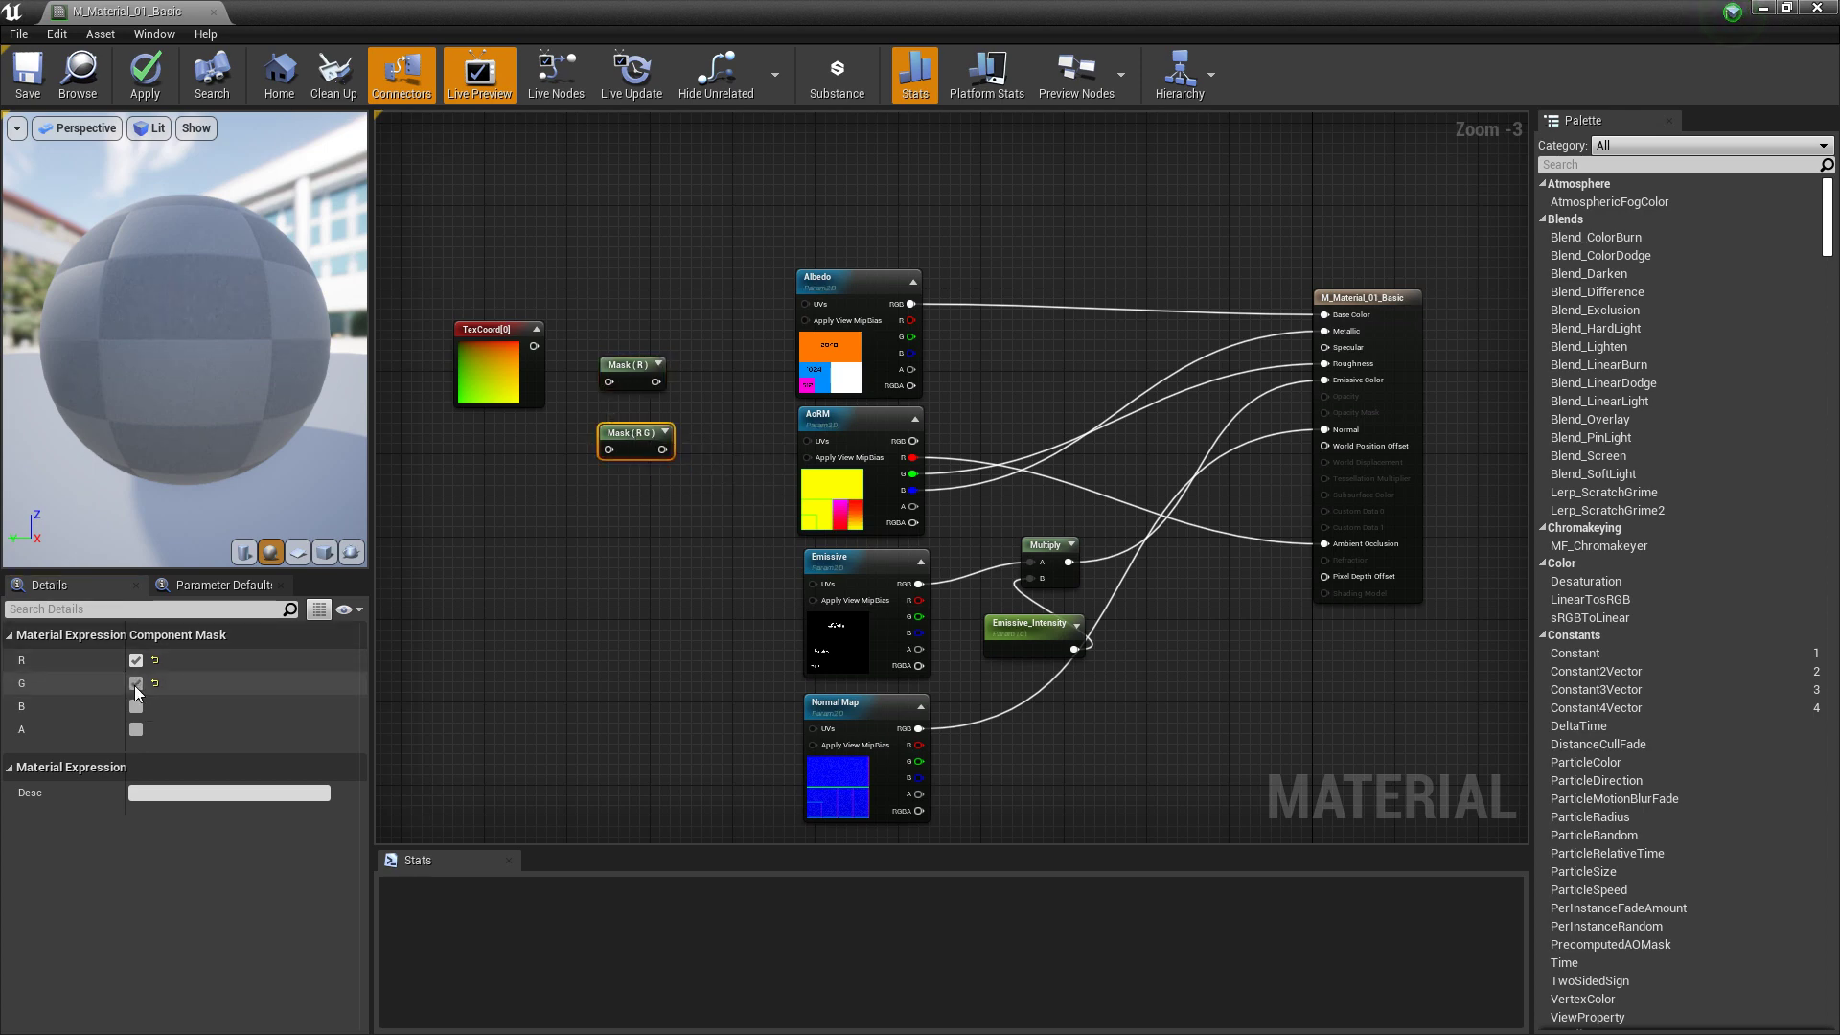
pyautogui.click(135, 660)
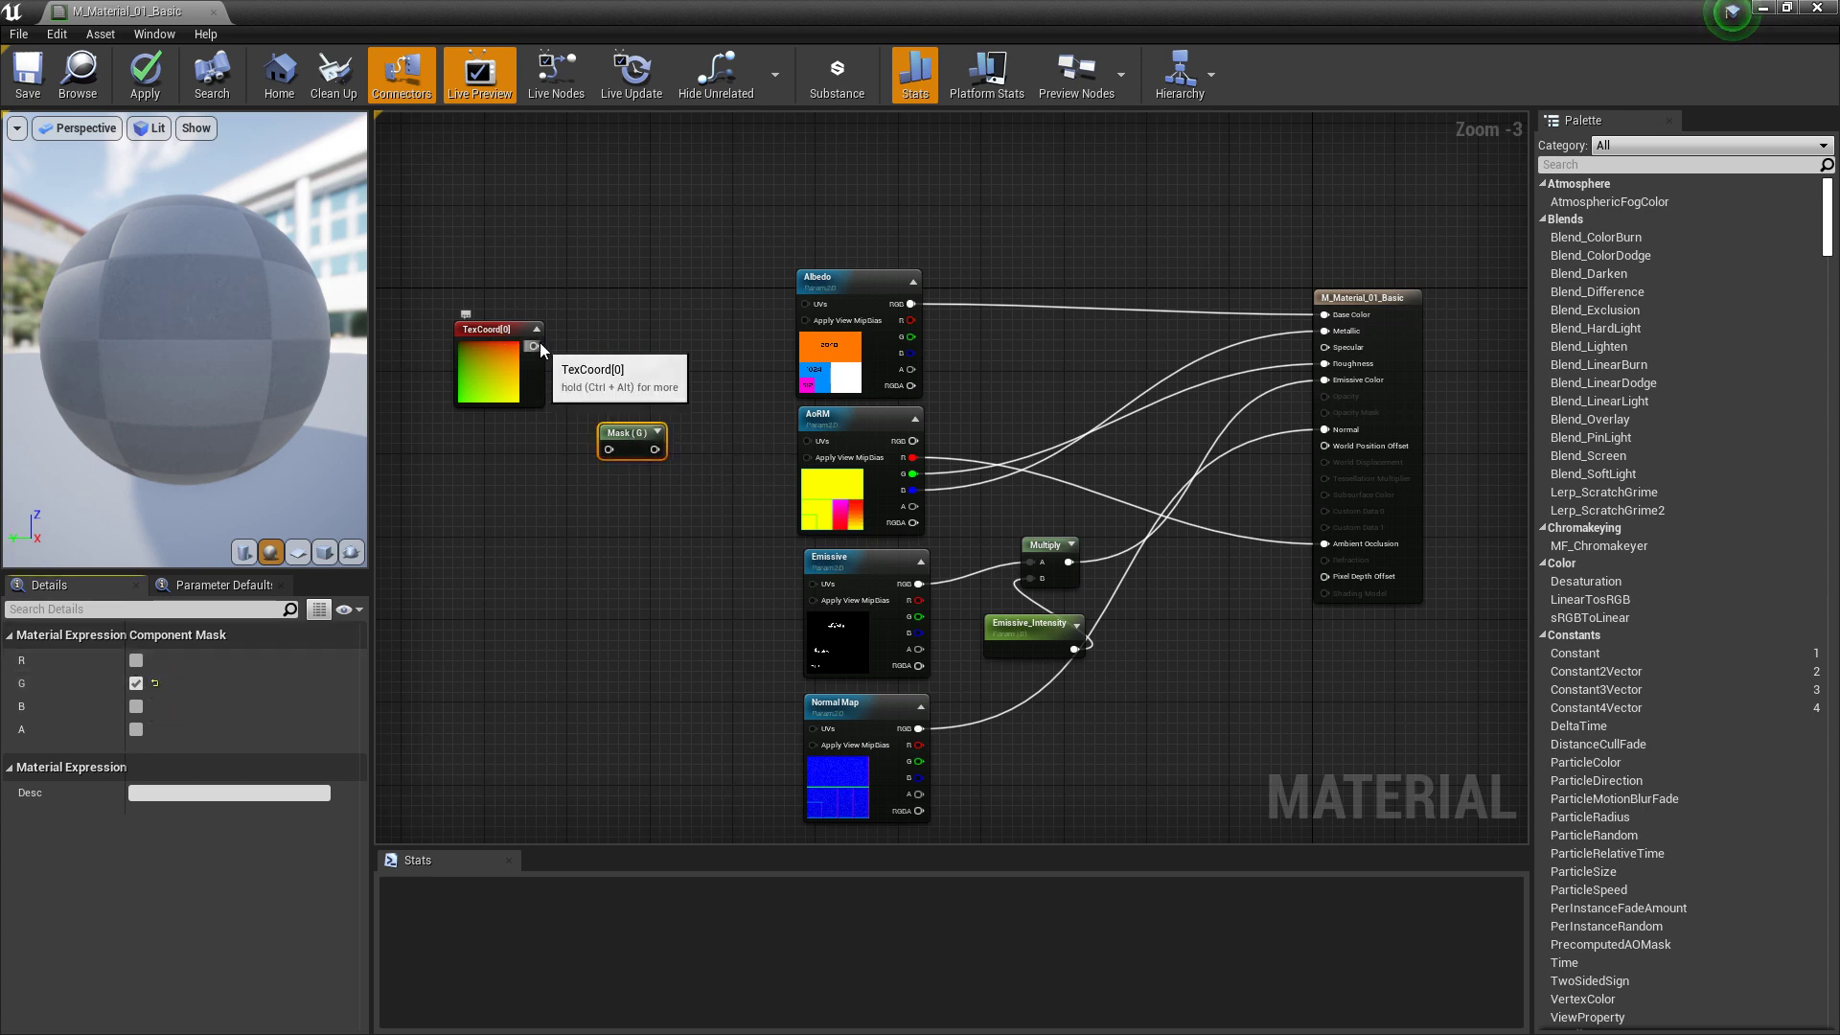
# Connect the TexCoord output to both mask nodes and move the nodes away from the texture samples to make room
pyautogui.moveTo(535, 346); pyautogui.dragTo(613, 452)
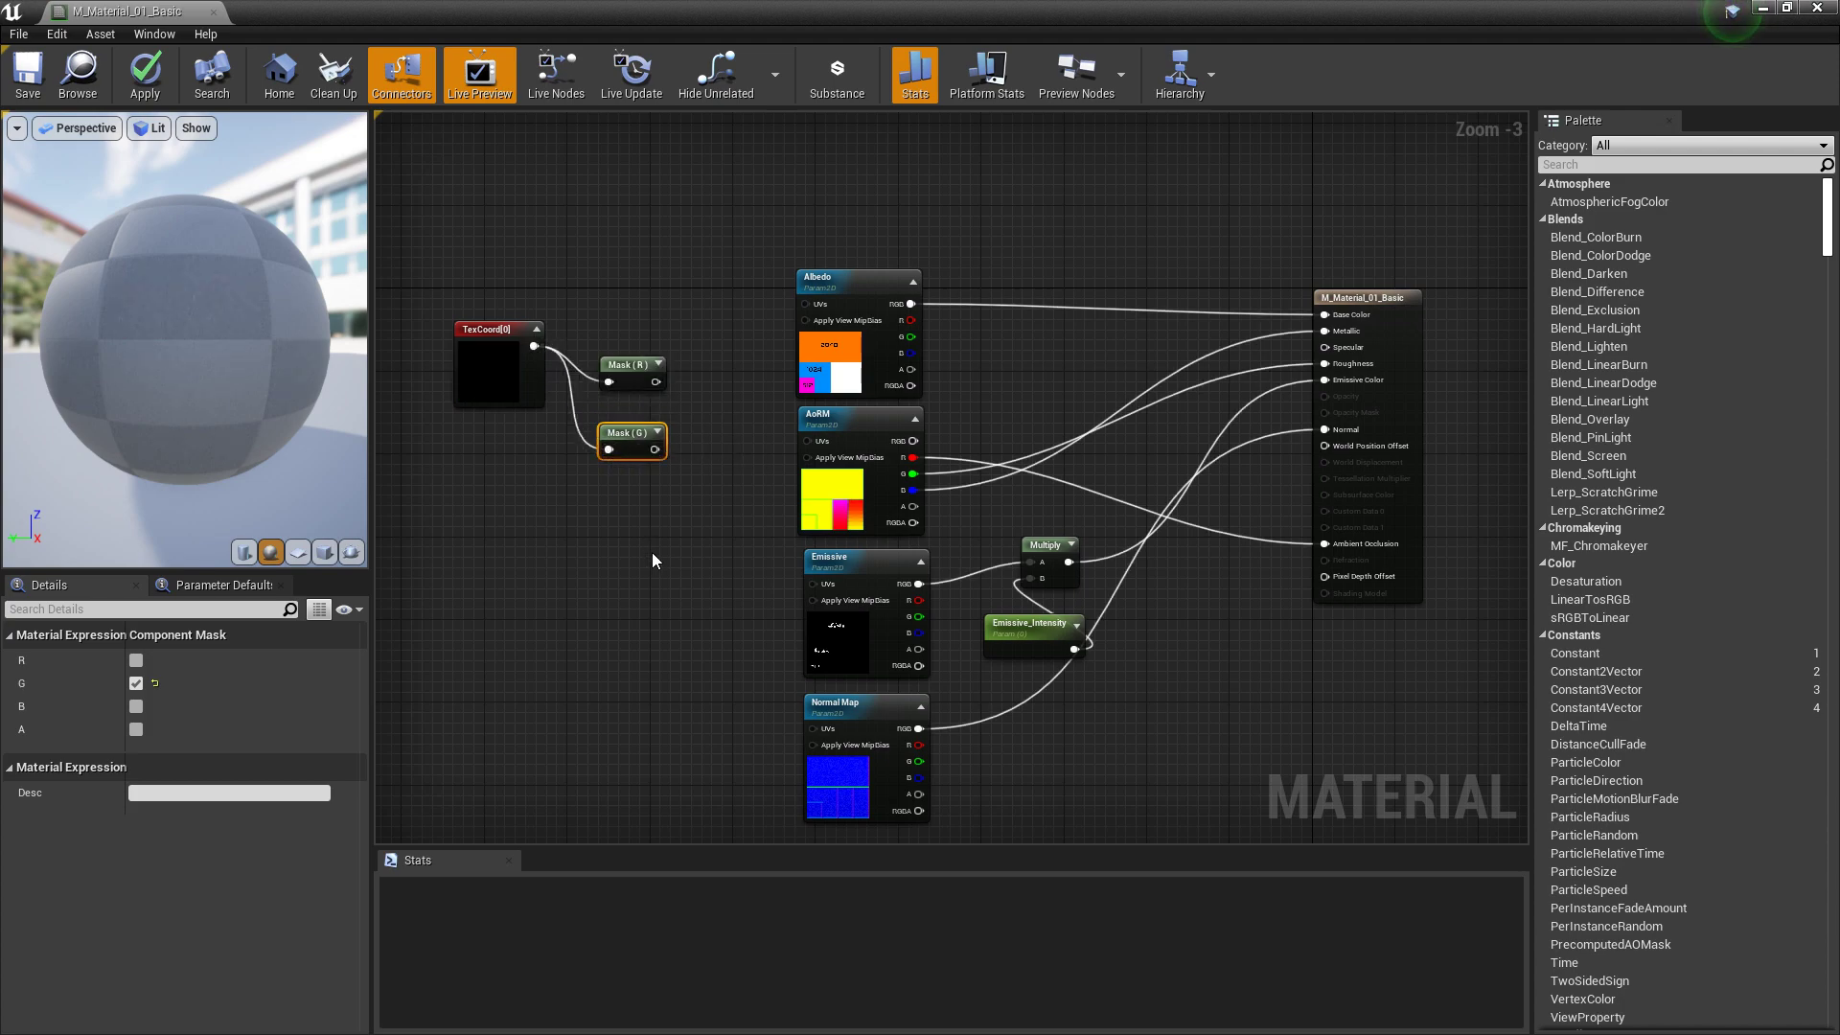
pyautogui.moveTo(646, 554); pyautogui.dragTo(851, 646, button='right')
pyautogui.moveTo(859, 610); pyautogui.dragTo(709, 422)
pyautogui.moveTo(832, 461); pyautogui.dragTo(686, 466)
pyautogui.click(724, 506)
pyautogui.moveTo(689, 463); pyautogui.dragTo(689, 423)
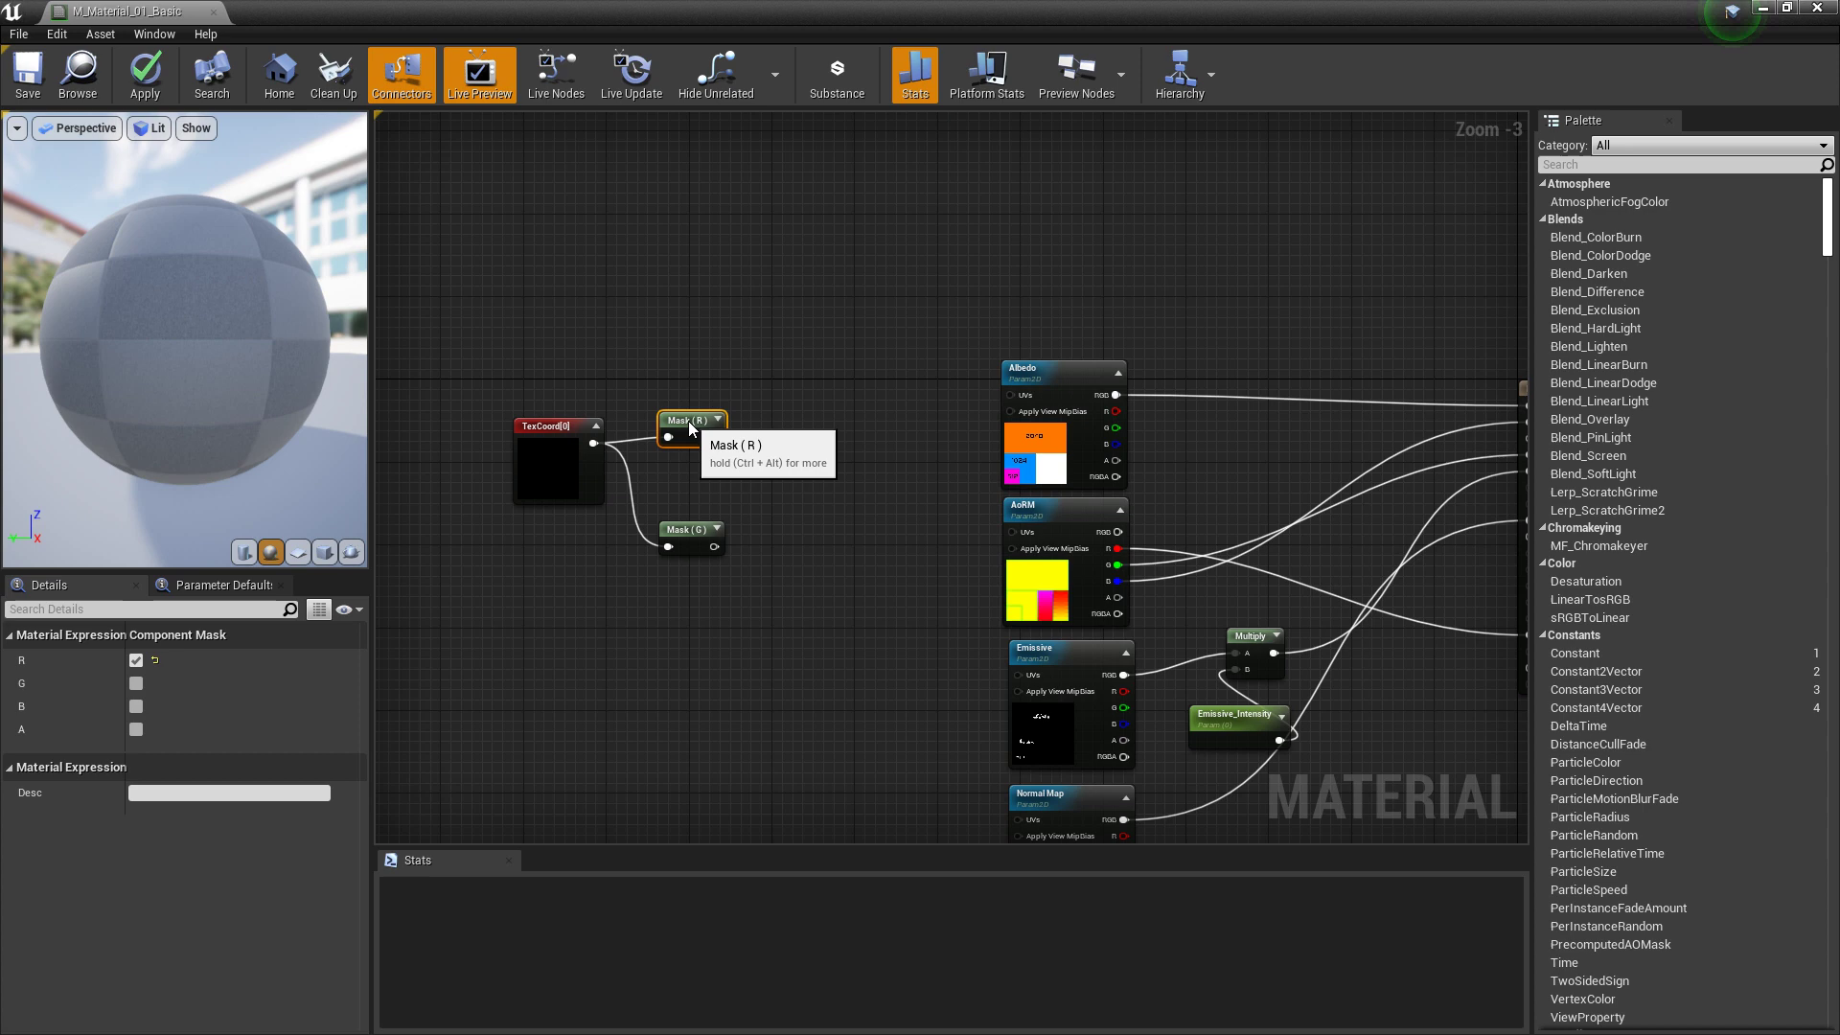
pyautogui.click(690, 530)
pyautogui.moveTo(814, 447); pyautogui.dragTo(796, 462, button='right')
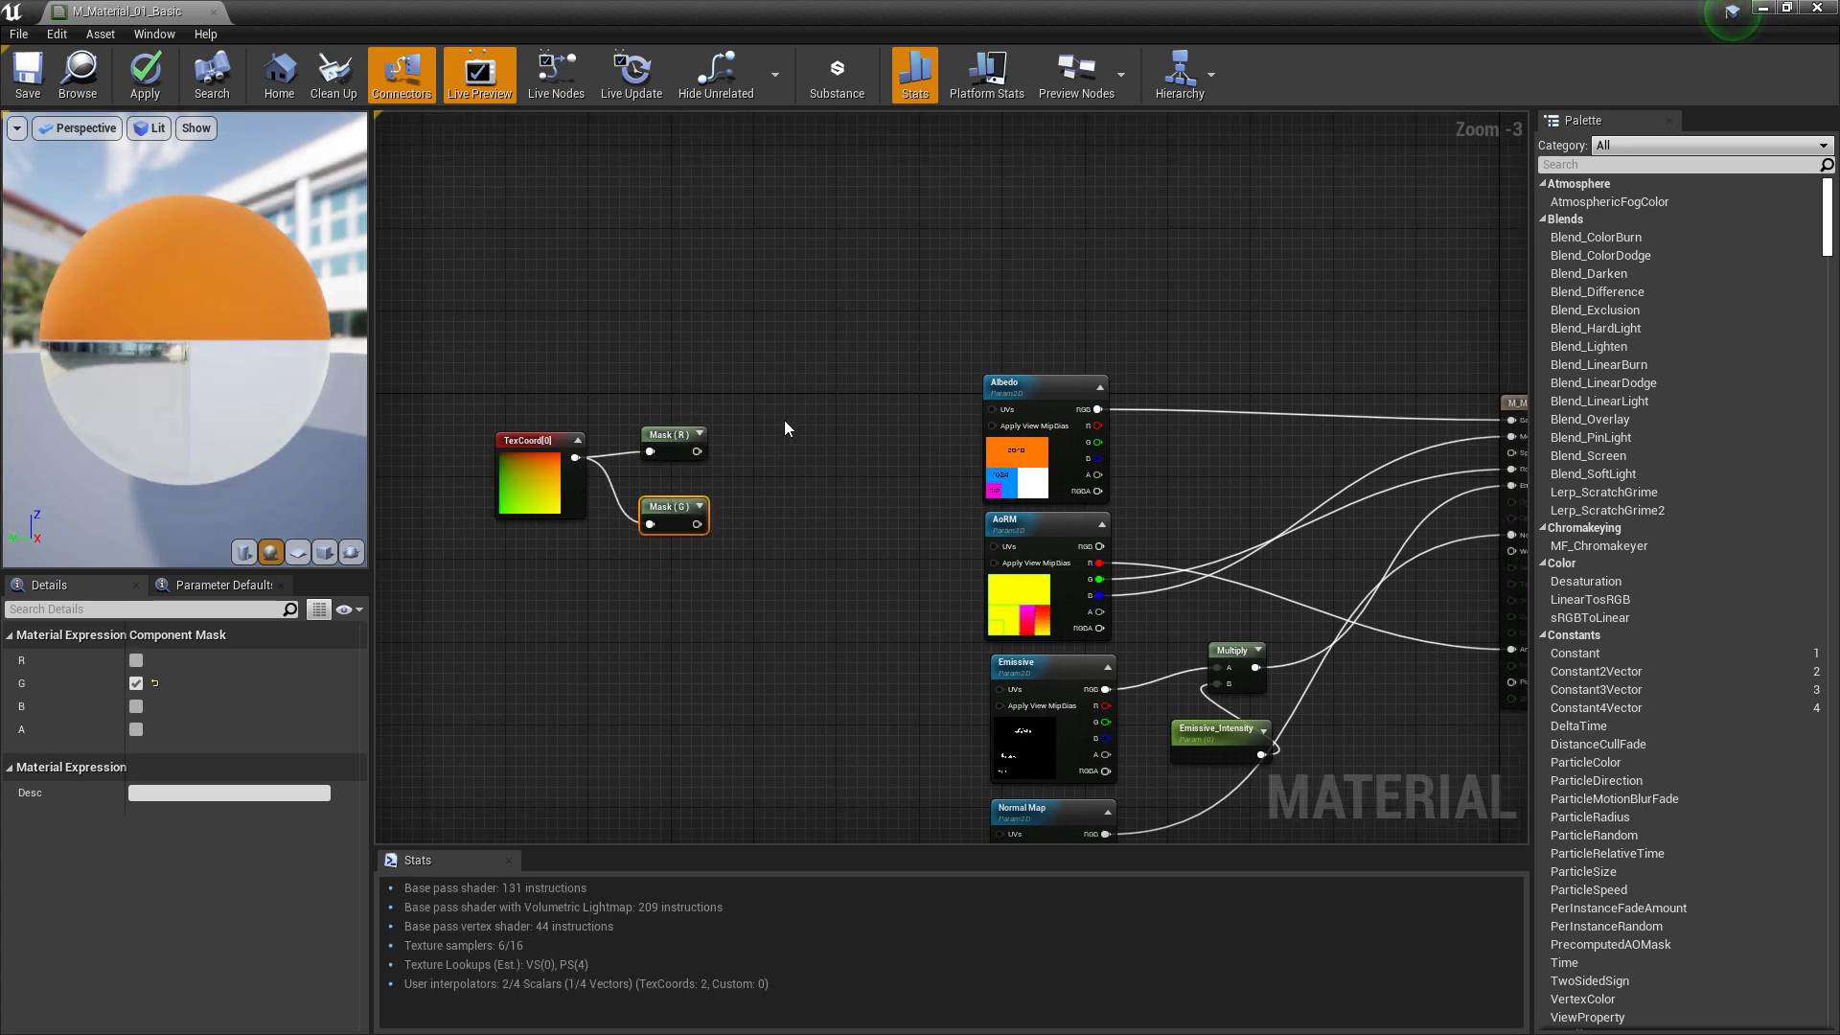
# Add two Multiply nodes and connect the R mask and the G mask to their respective A inputs
pyautogui.click(786, 426)
pyautogui.click(801, 512)
pyautogui.moveTo(697, 452); pyautogui.dragTo(795, 445)
pyautogui.moveTo(697, 523); pyautogui.dragTo(807, 530)
# Add two Constant nodes around the masks and convert the upper one to a parameter named Tiling X
pyautogui.click(686, 350)
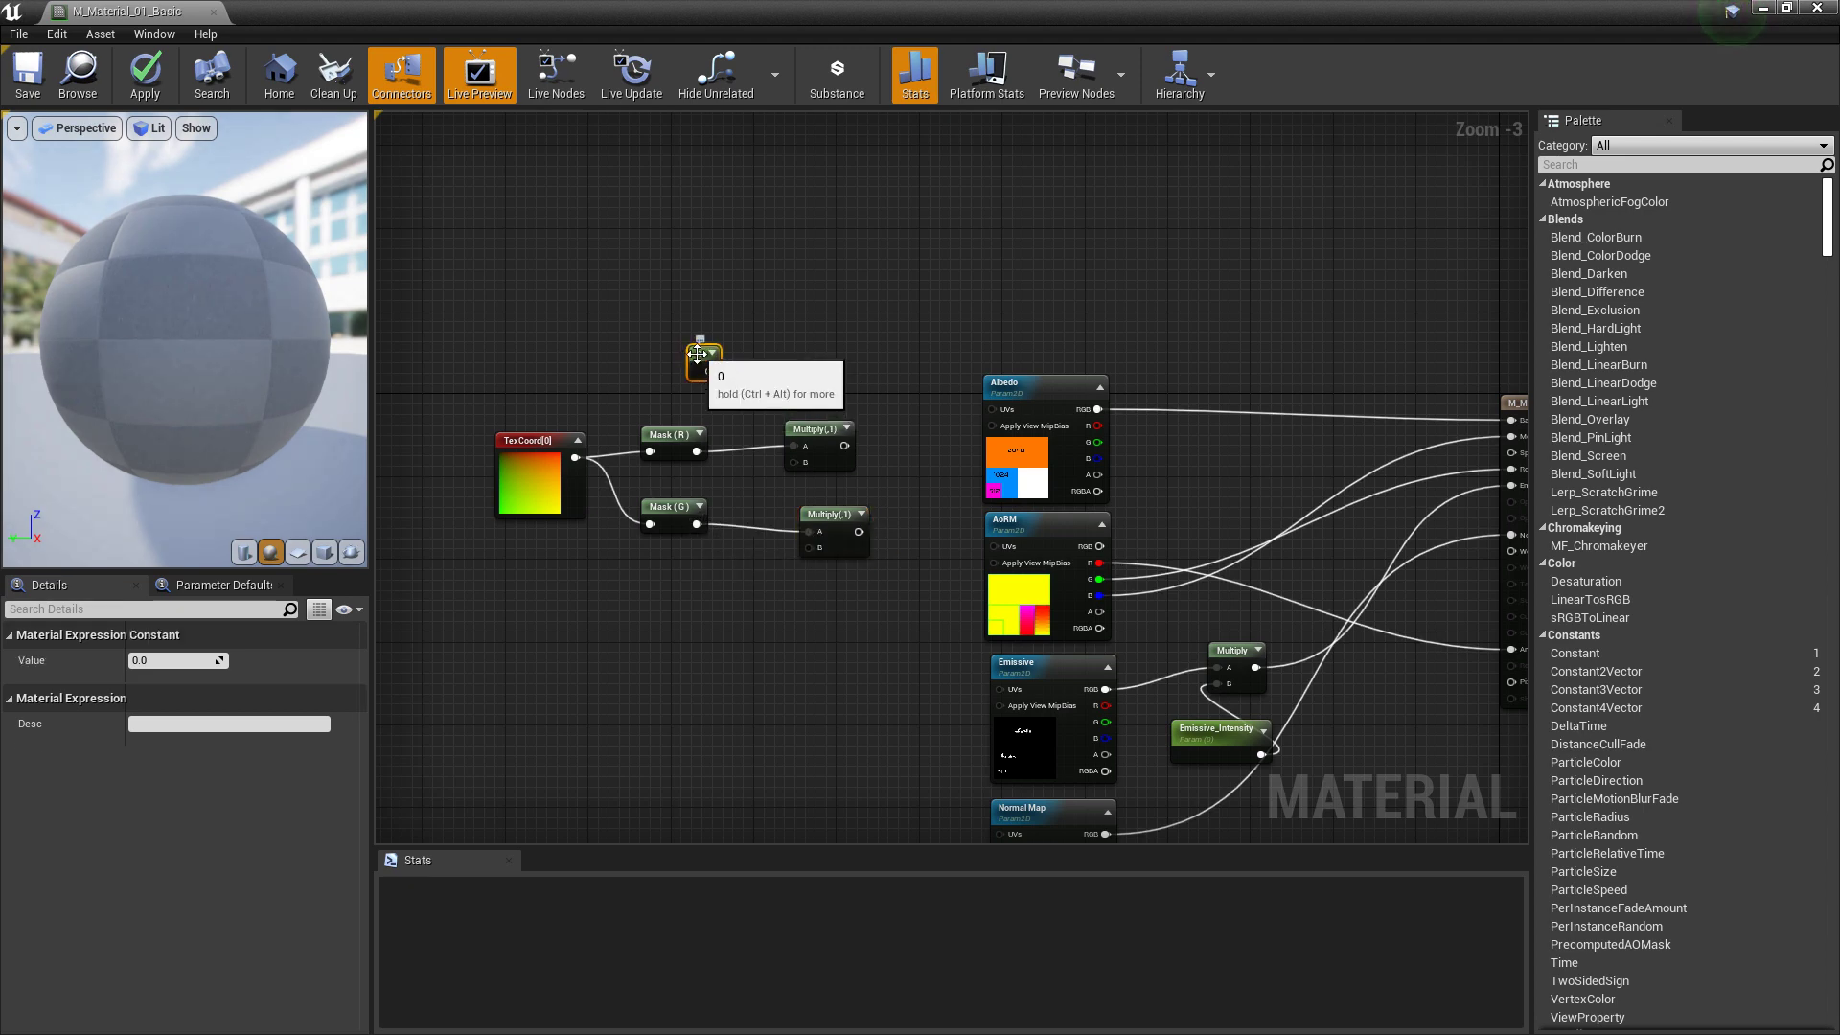
pyautogui.click(703, 581)
pyautogui.click(704, 581)
pyautogui.rightClick(701, 355)
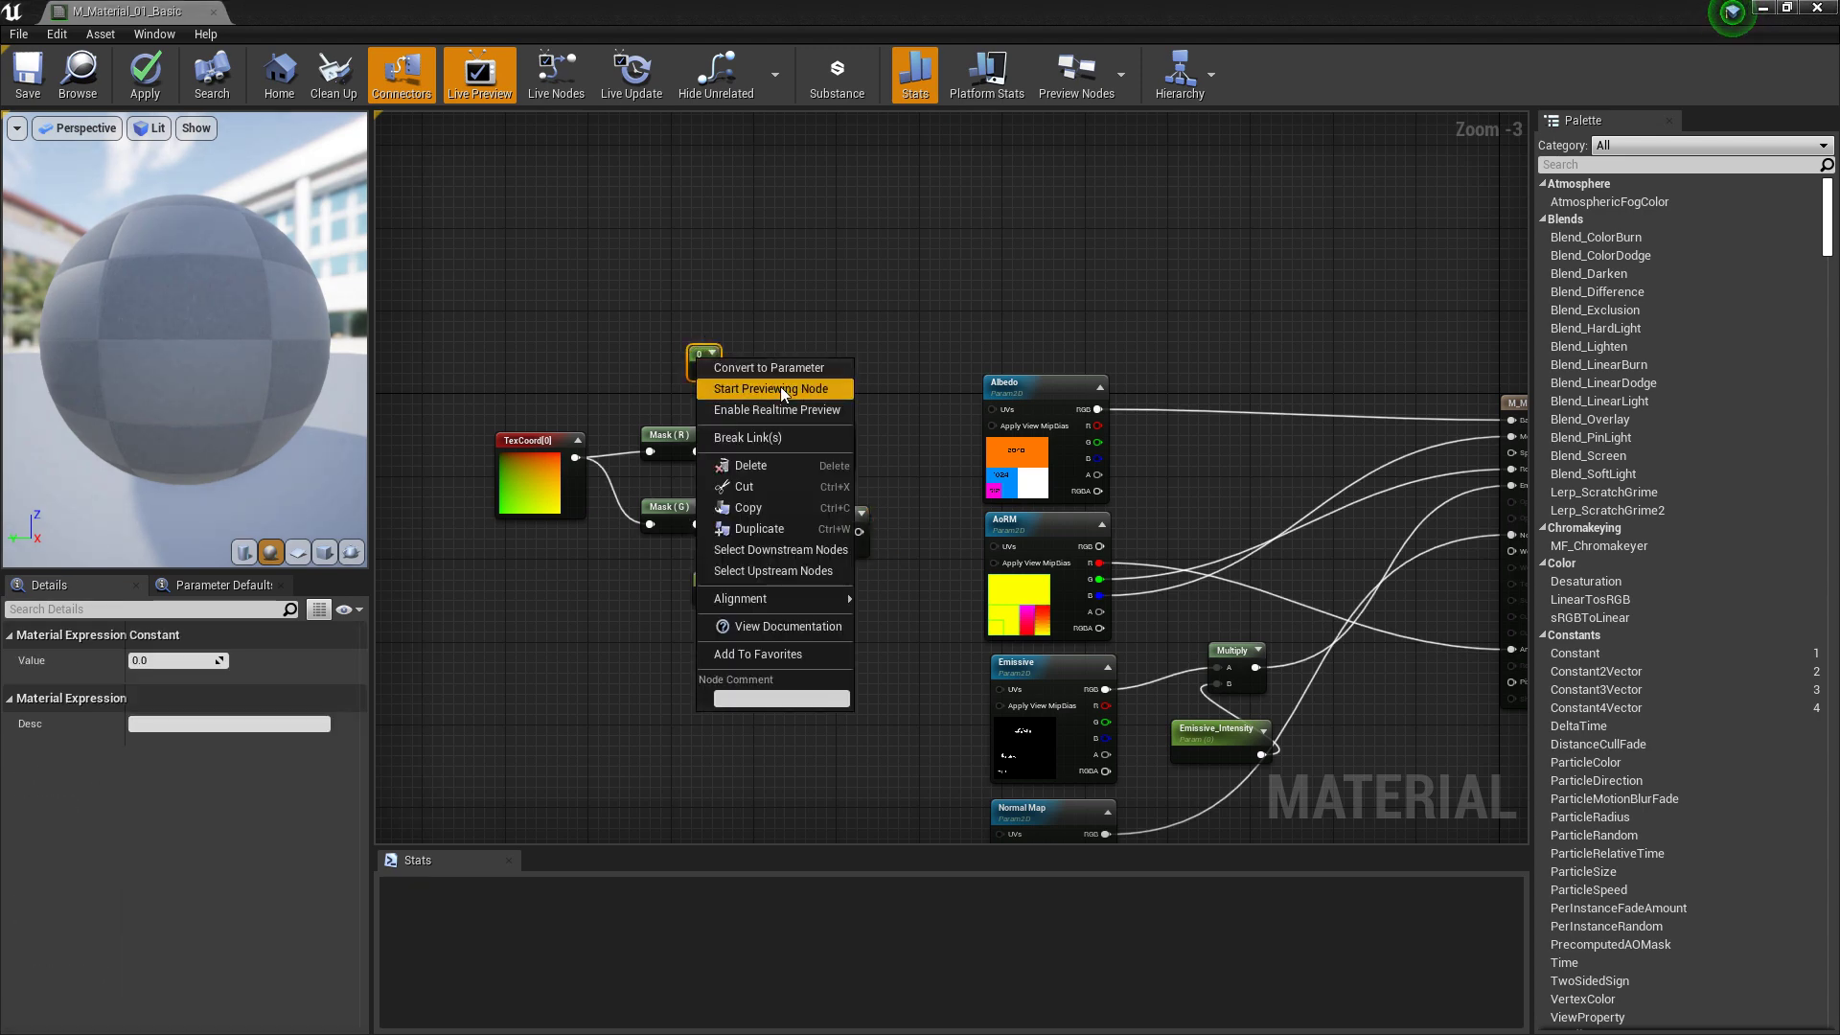
pyautogui.click(782, 374)
pyautogui.write('Tiling X')
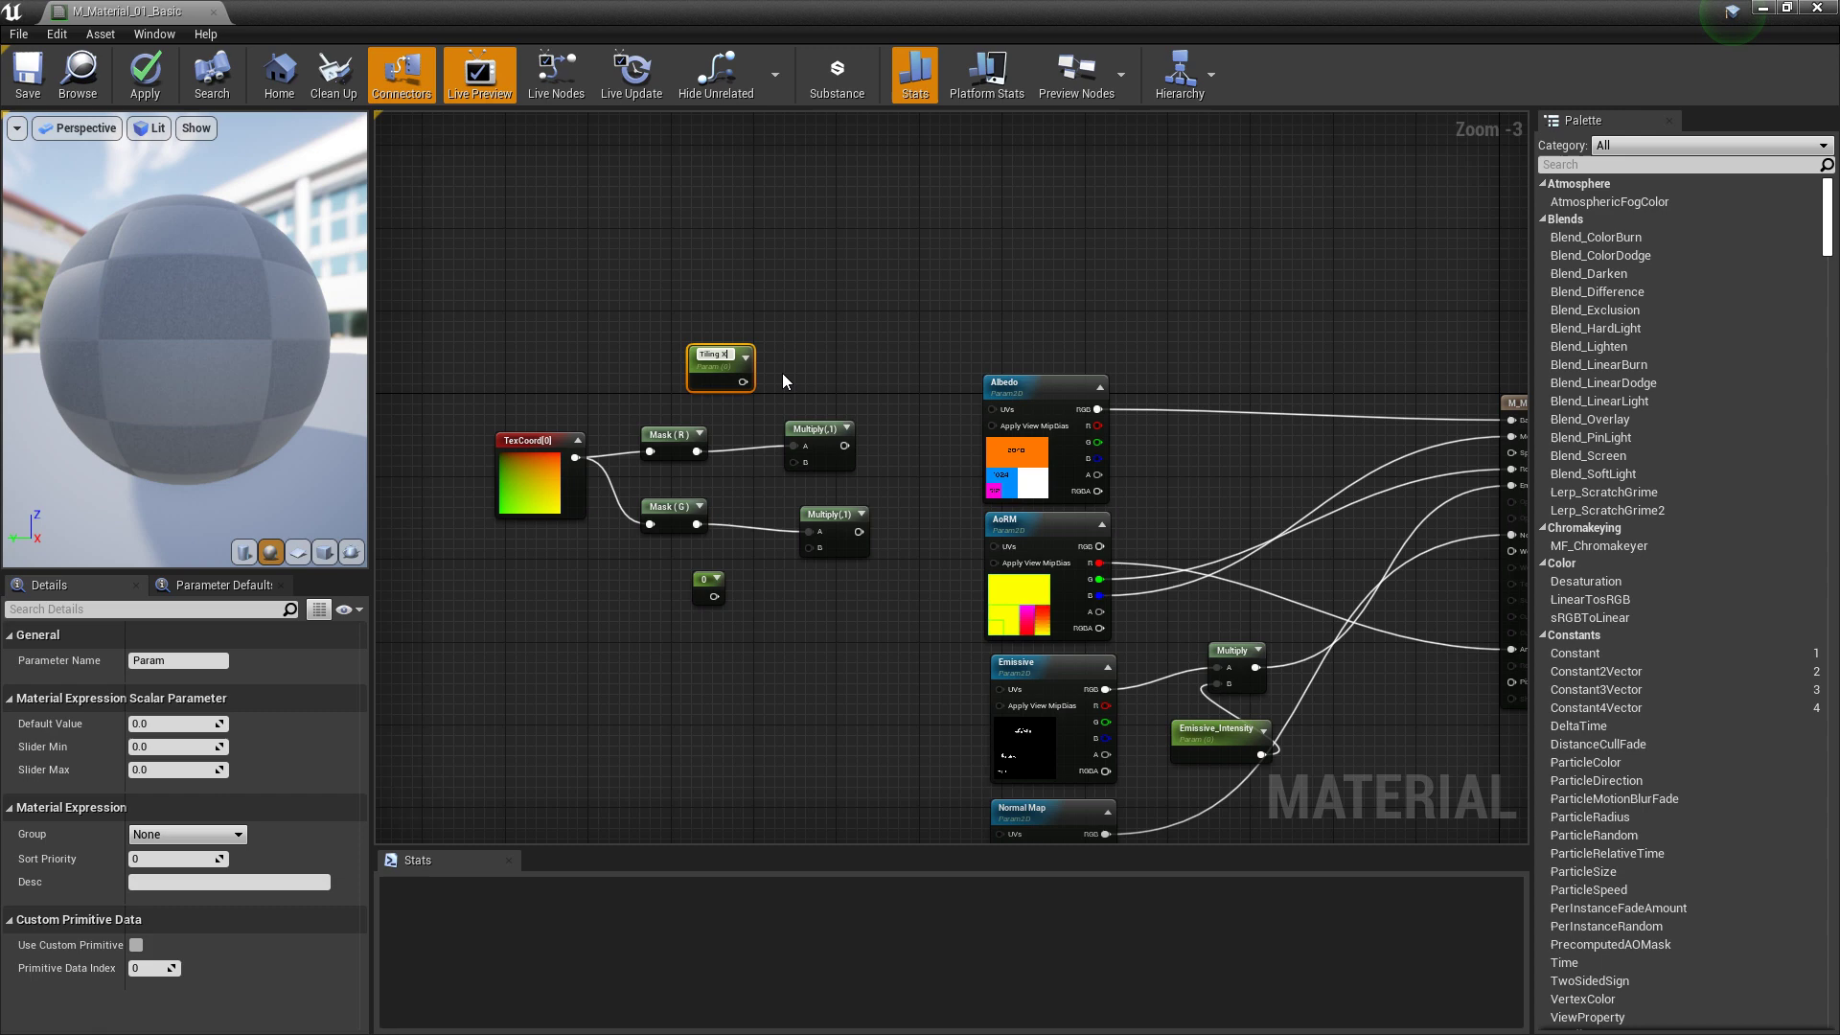
# Convert the lower constant to a parameter named Tiling Y and connect both tiling parameters to their Multiply nodes' B inputs
pyautogui.rightClick(709, 585)
pyautogui.click(790, 589)
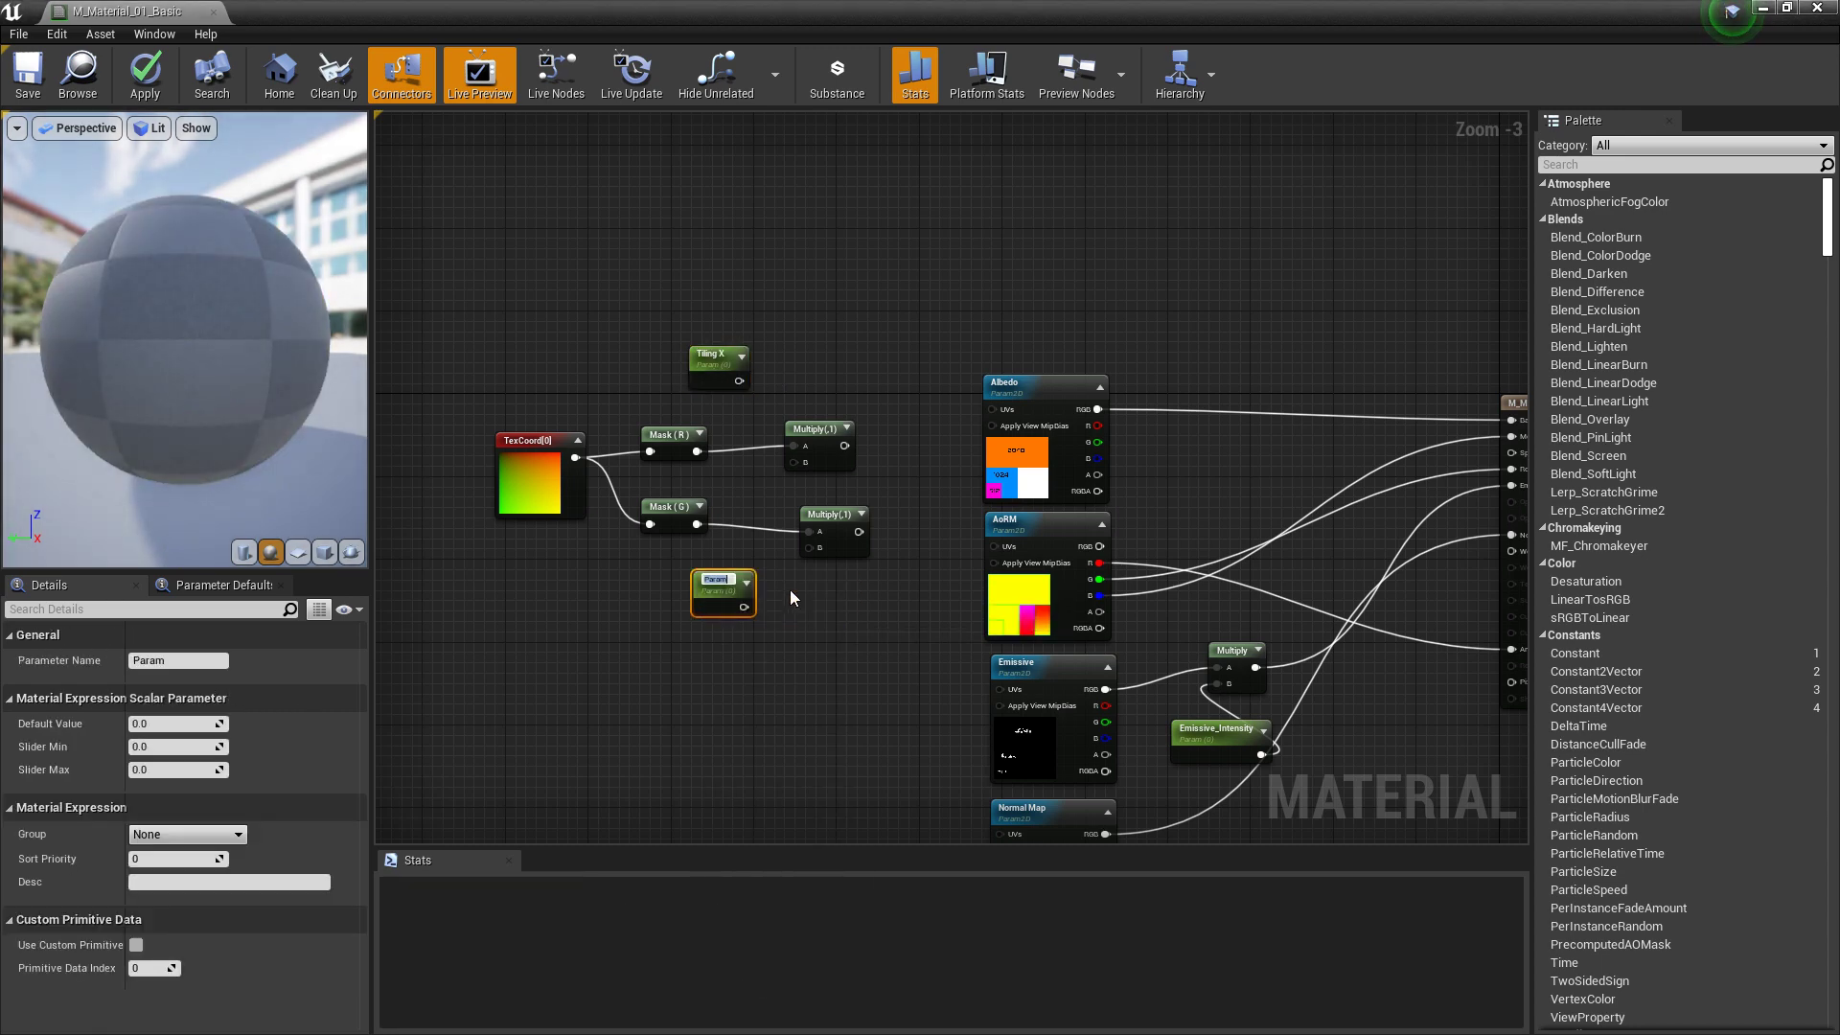
pyautogui.write('Tiling')
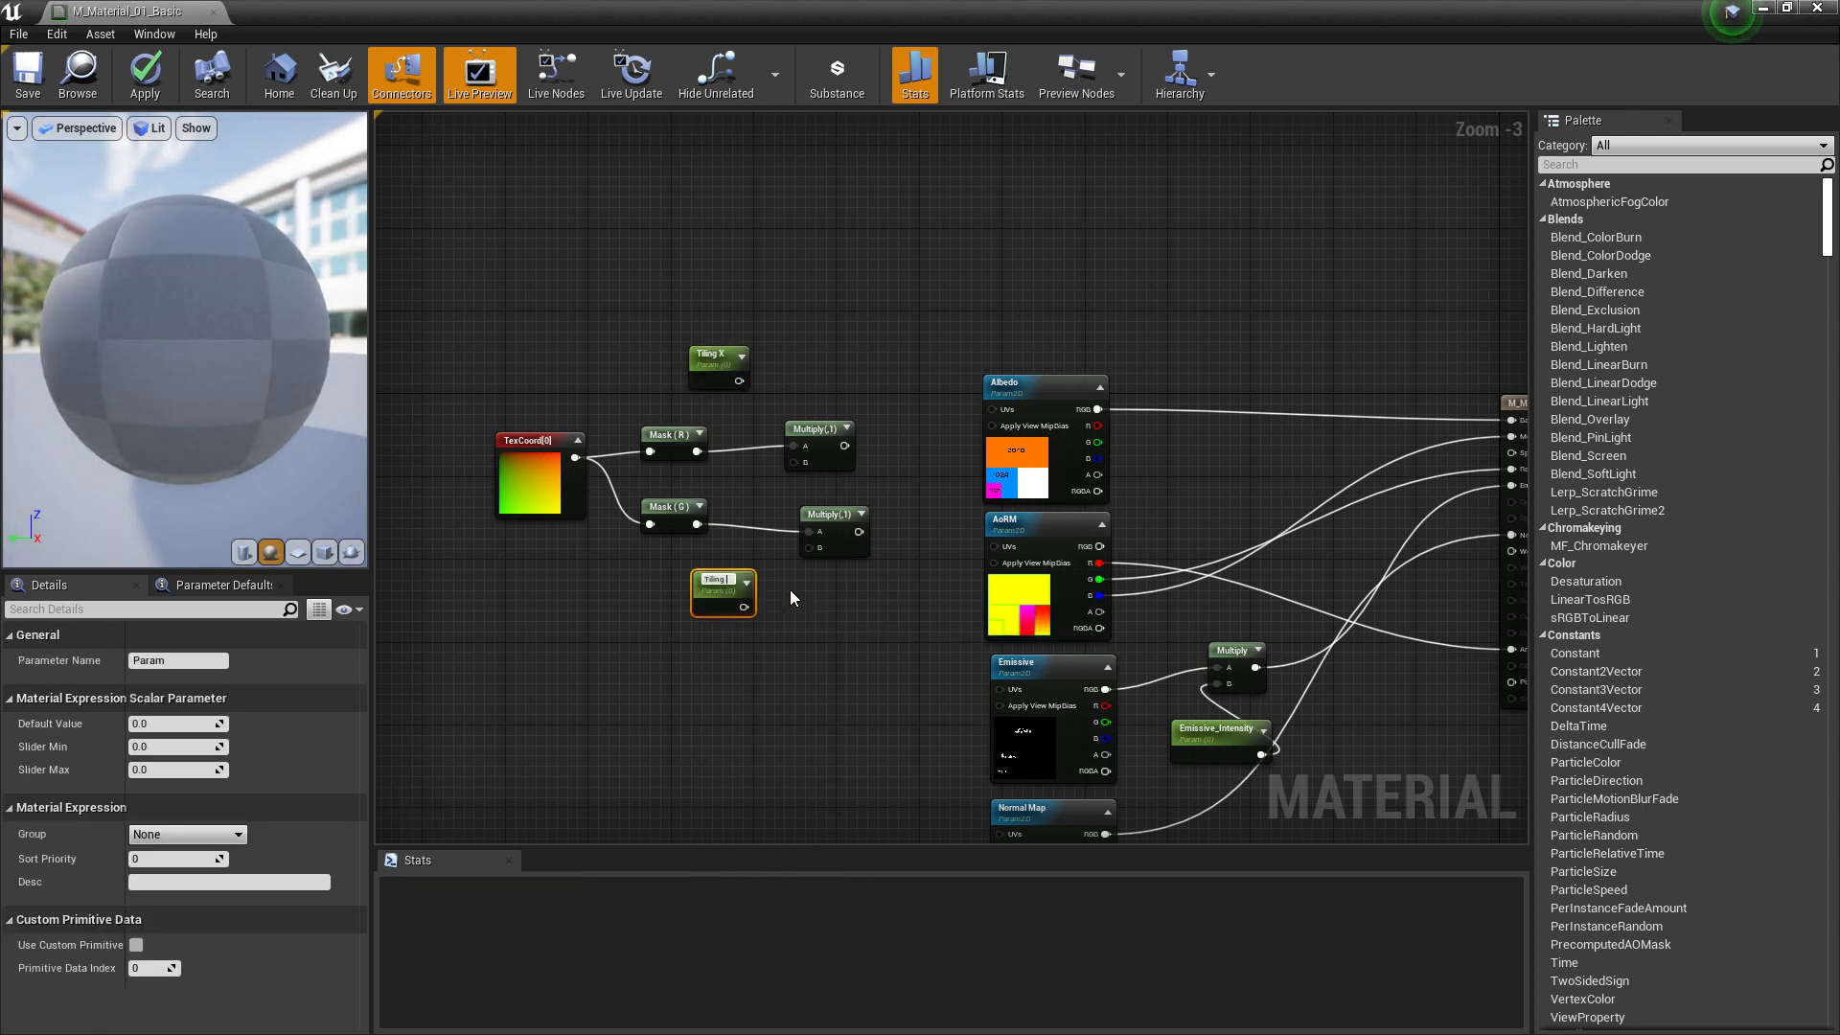
pyautogui.write(' Y')
pyautogui.press('Return')
pyautogui.moveTo(739, 381); pyautogui.dragTo(792, 462)
pyautogui.moveTo(744, 605); pyautogui.dragTo(813, 548)
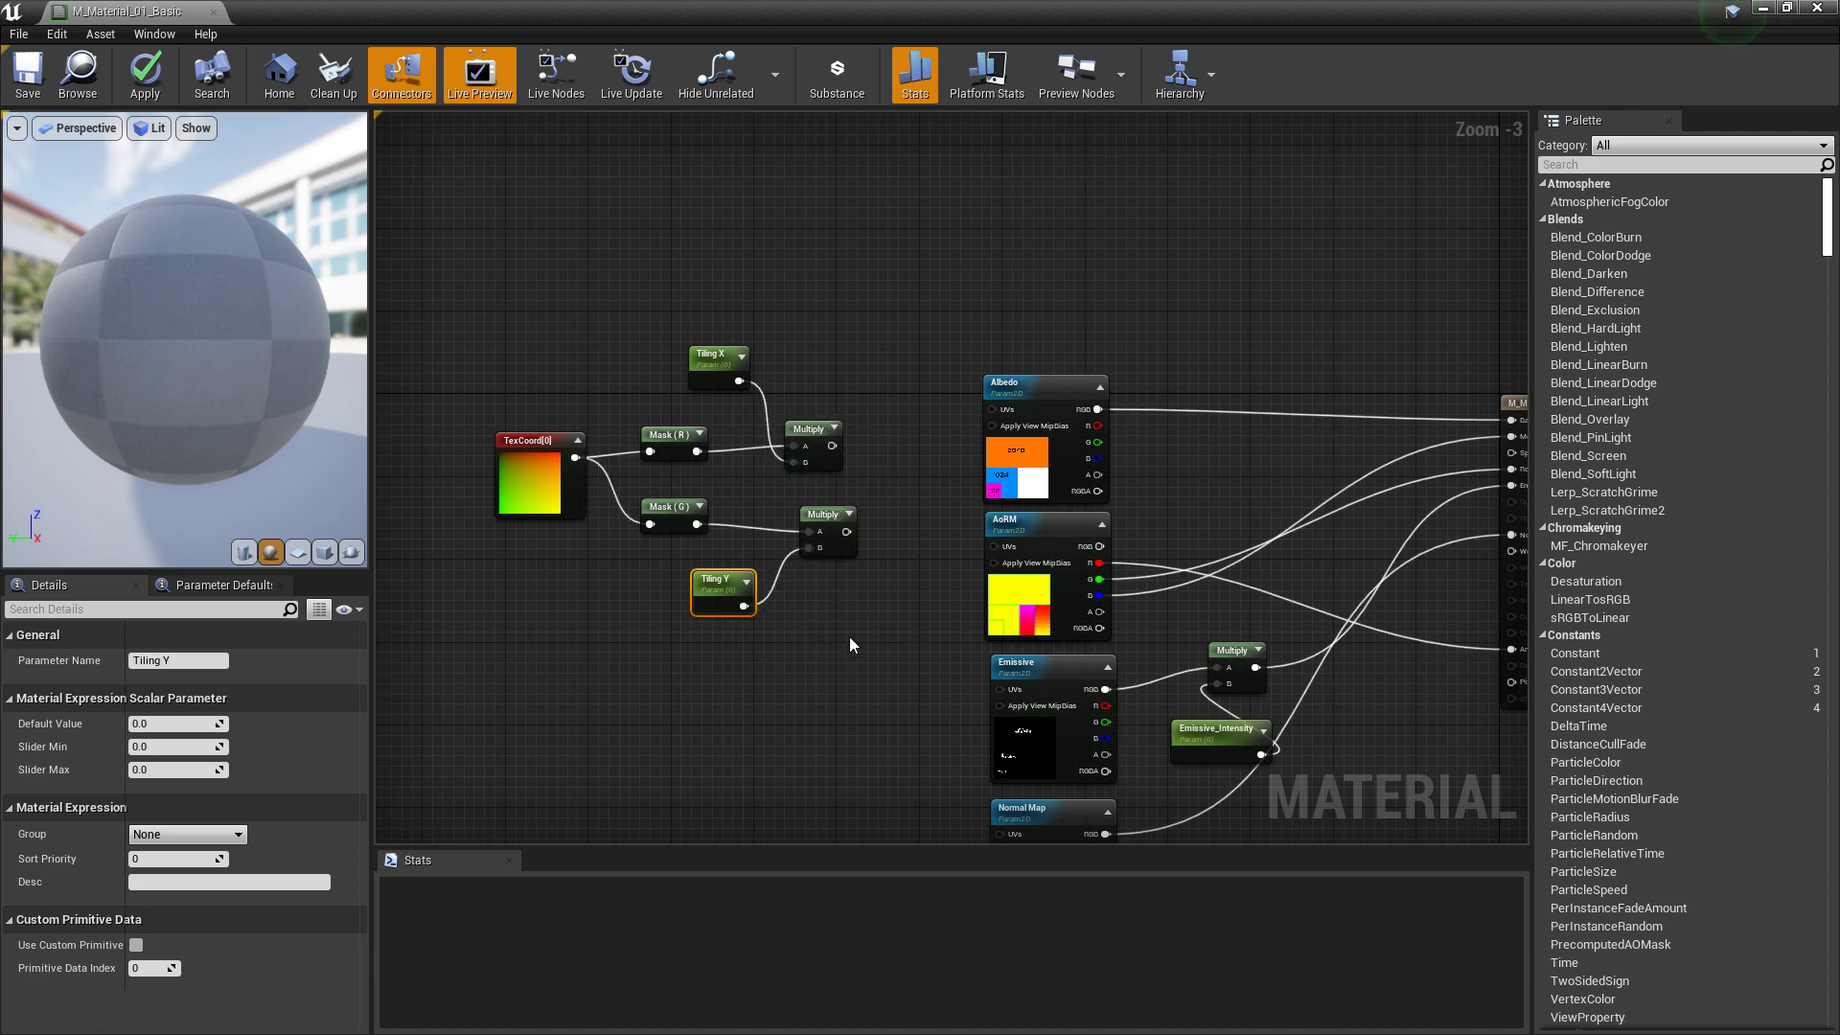
# Add an AppendVector node and connect the R-side Multiply to its A input and the G-side Multiply to B
pyautogui.rightClick(884, 476)
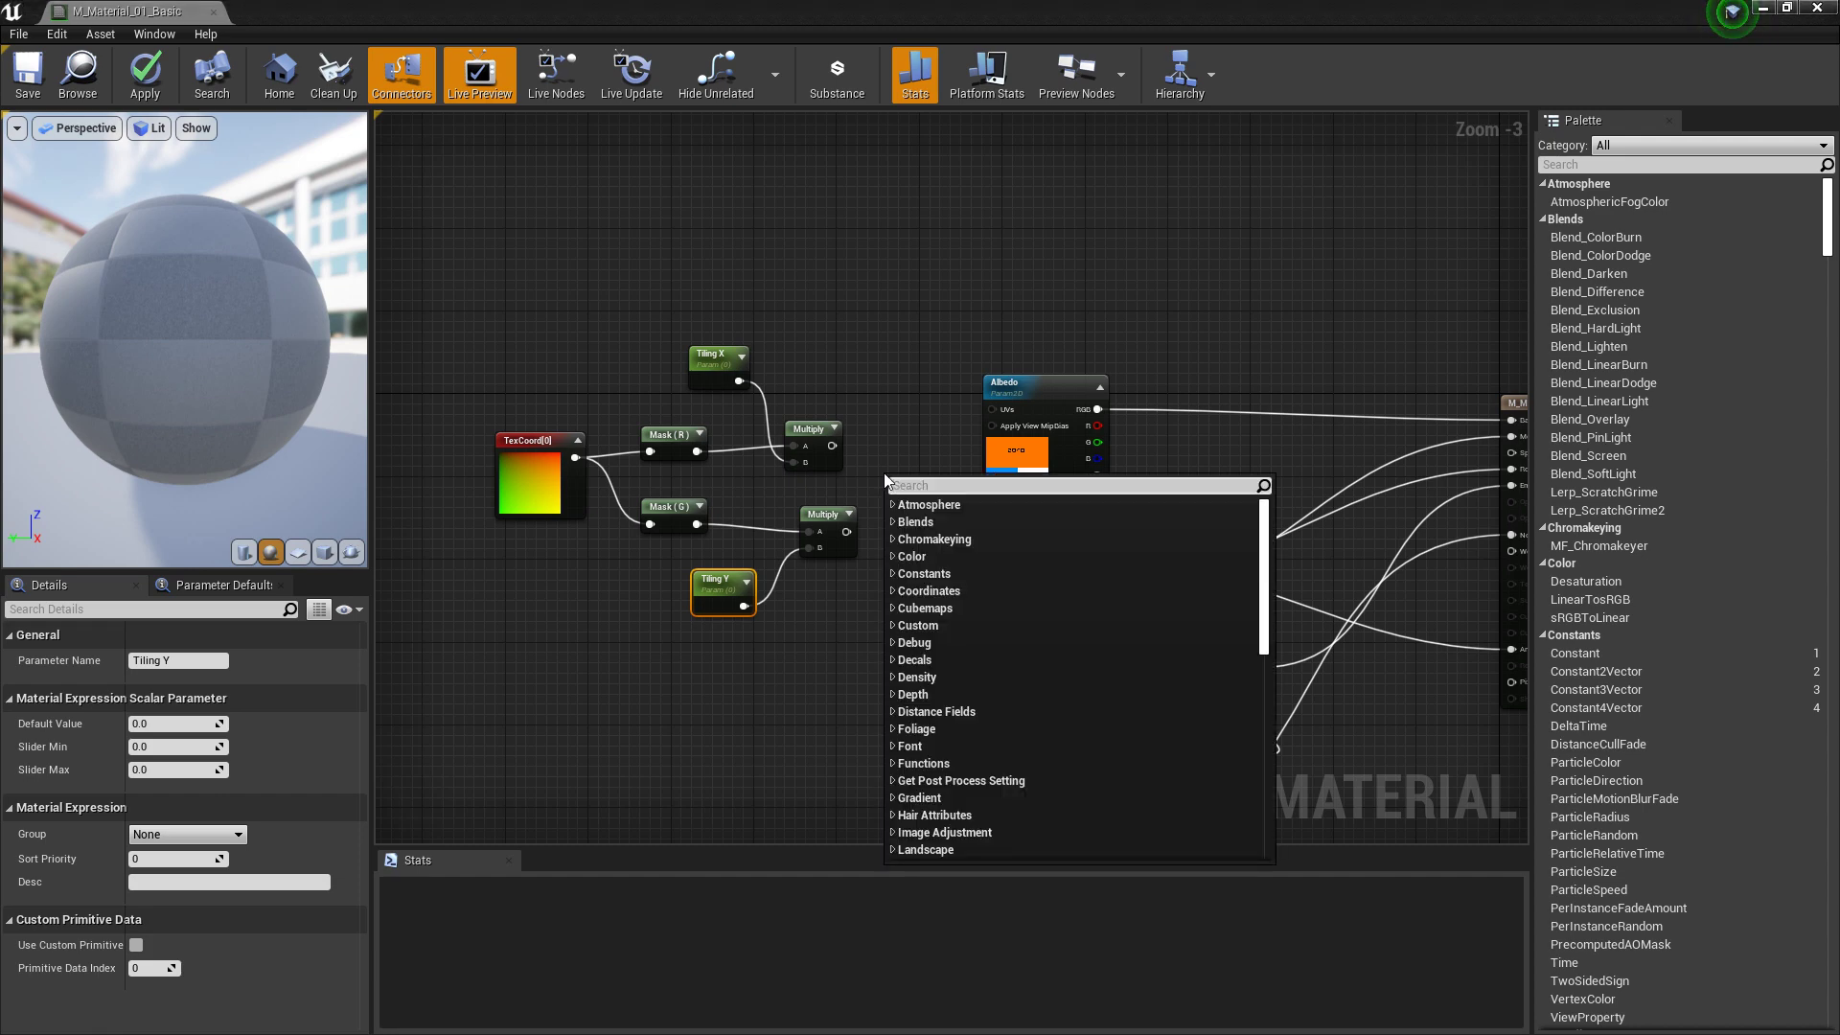
pyautogui.write('appe')
pyautogui.press('Up')
pyautogui.press('Up')
pyautogui.press('Up')
pyautogui.press('Up')
pyautogui.press('Up')
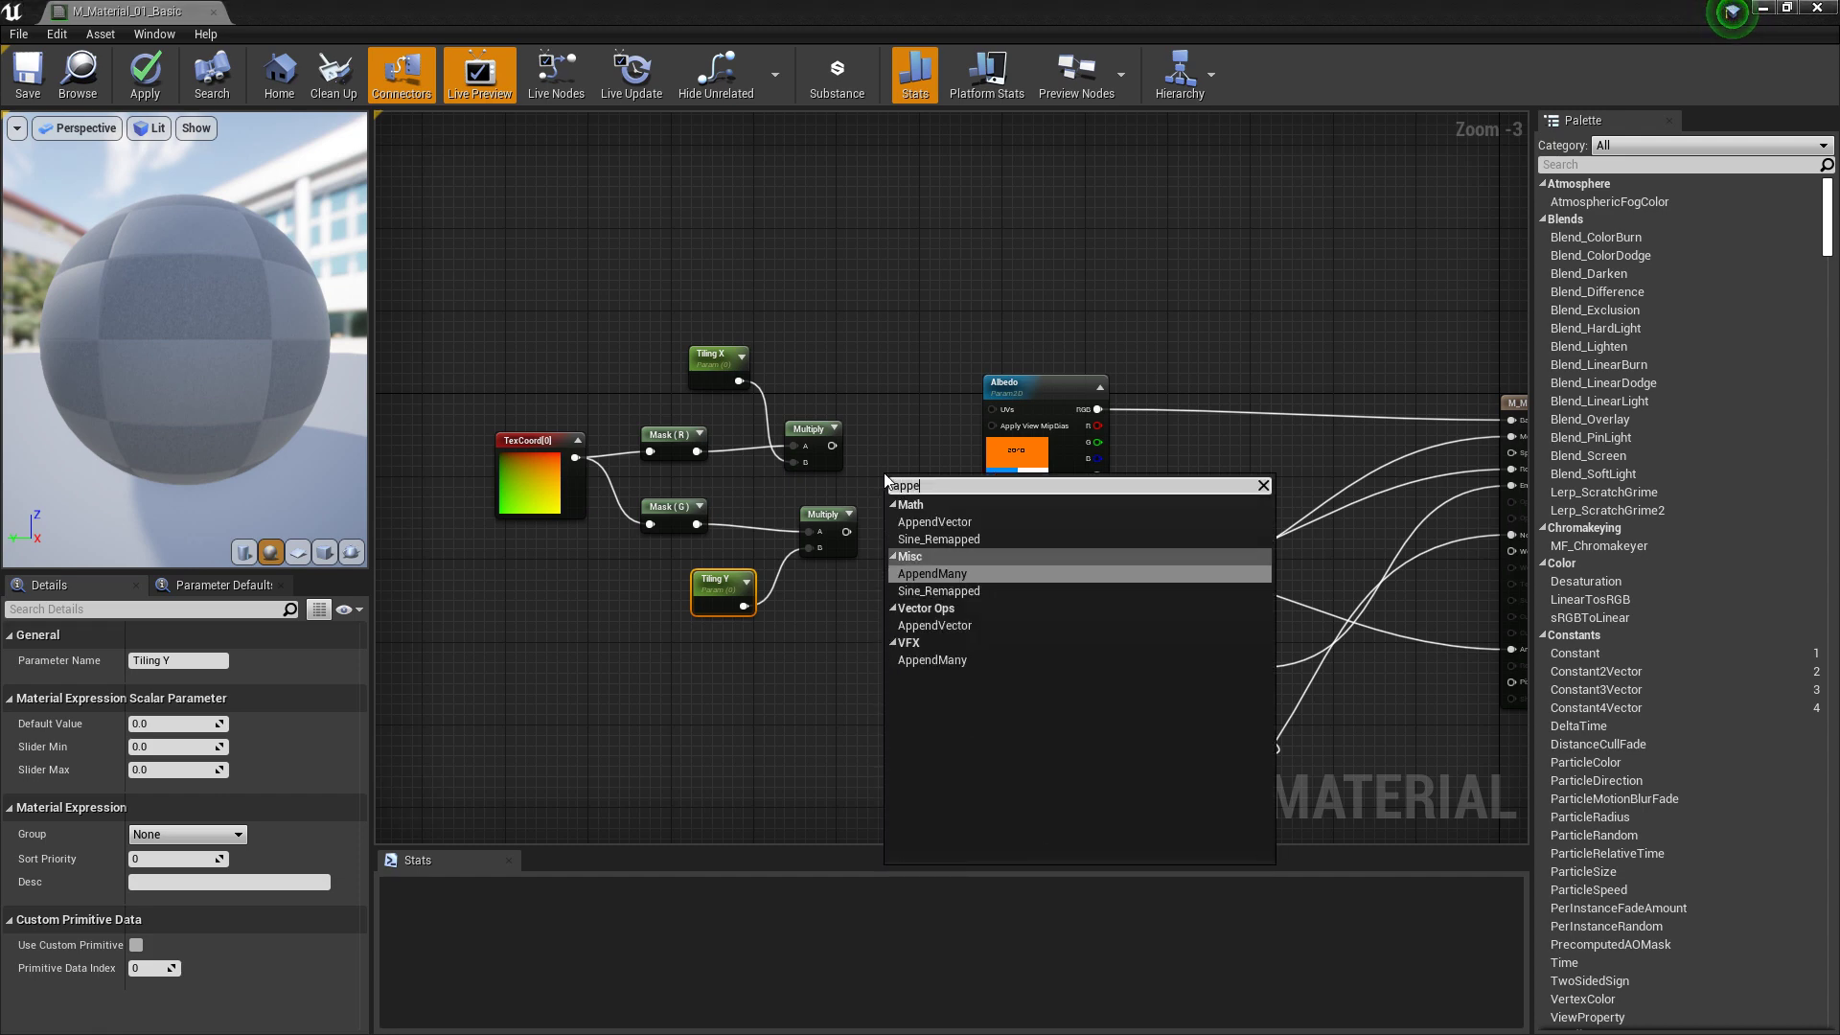
pyautogui.press('Return')
pyautogui.moveTo(832, 446); pyautogui.dragTo(893, 514)
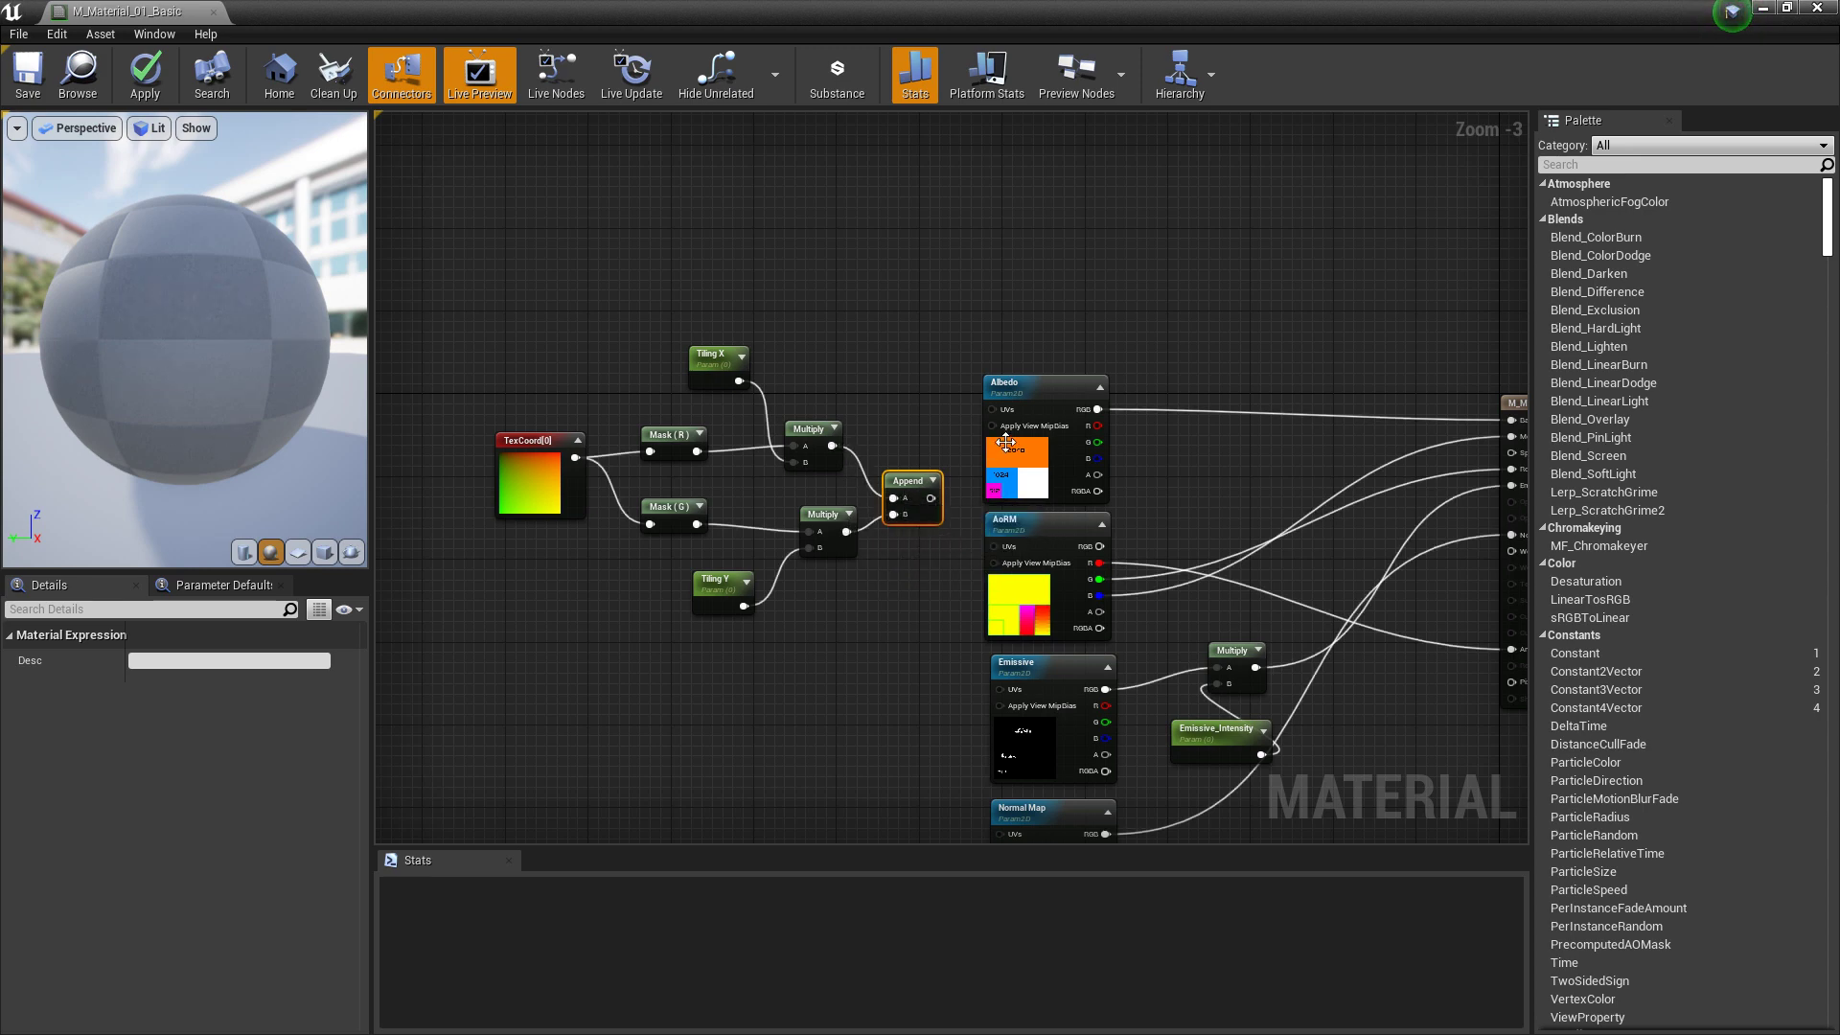
# Connect the Append output to the Albedo texture's UVs input and save the material
pyautogui.moveTo(929, 498); pyautogui.dragTo(992, 409)
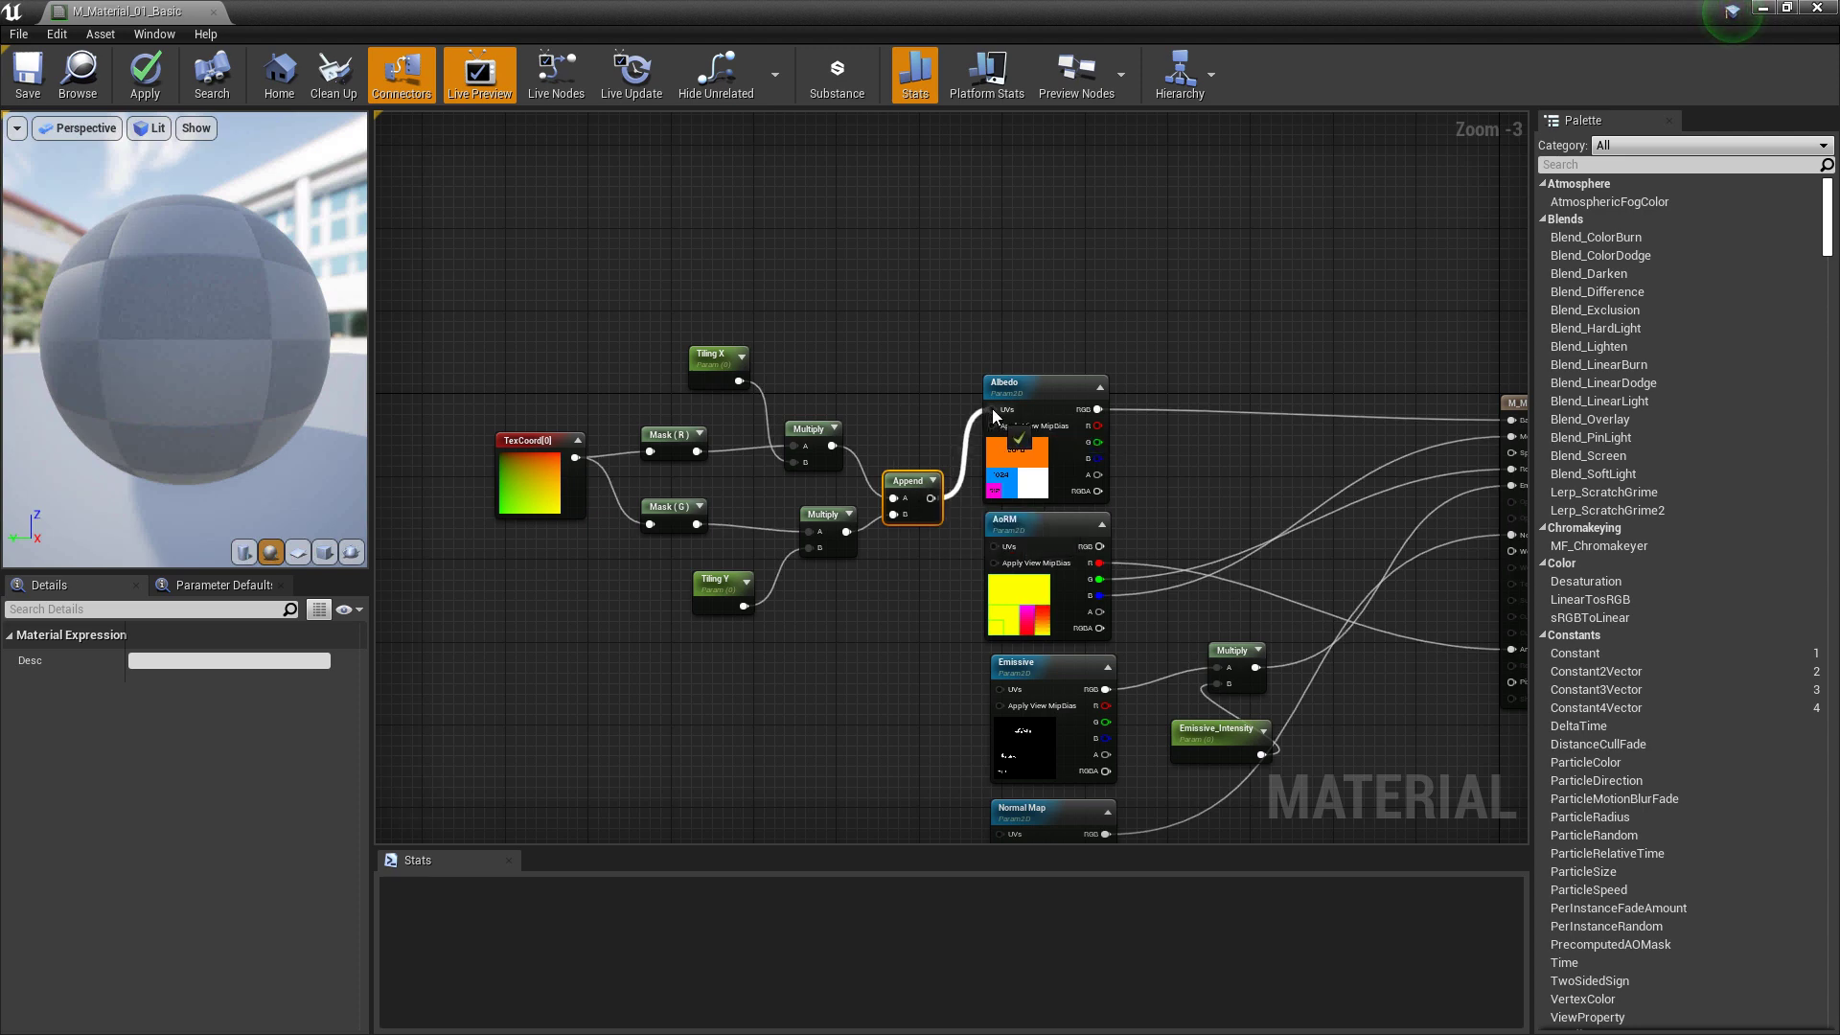
pyautogui.click(27, 75)
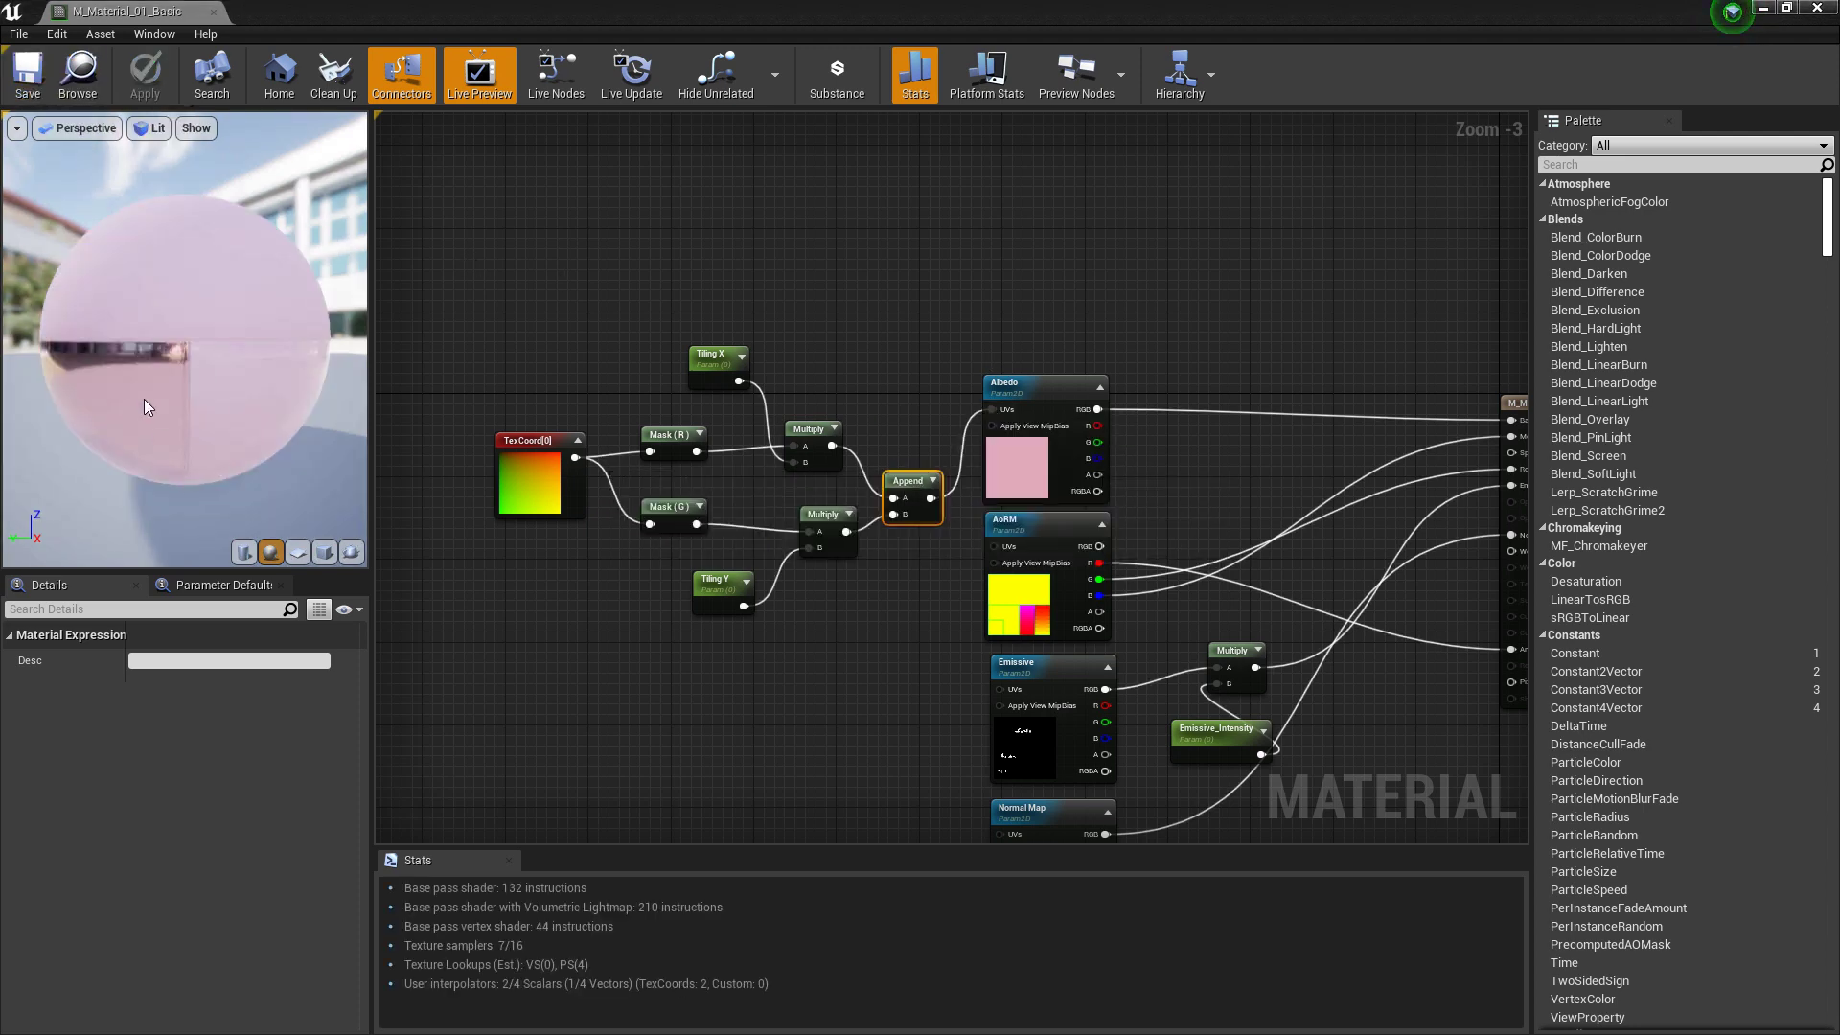
# Set the Tiling X parameter's default value to 1
pyautogui.click(705, 355)
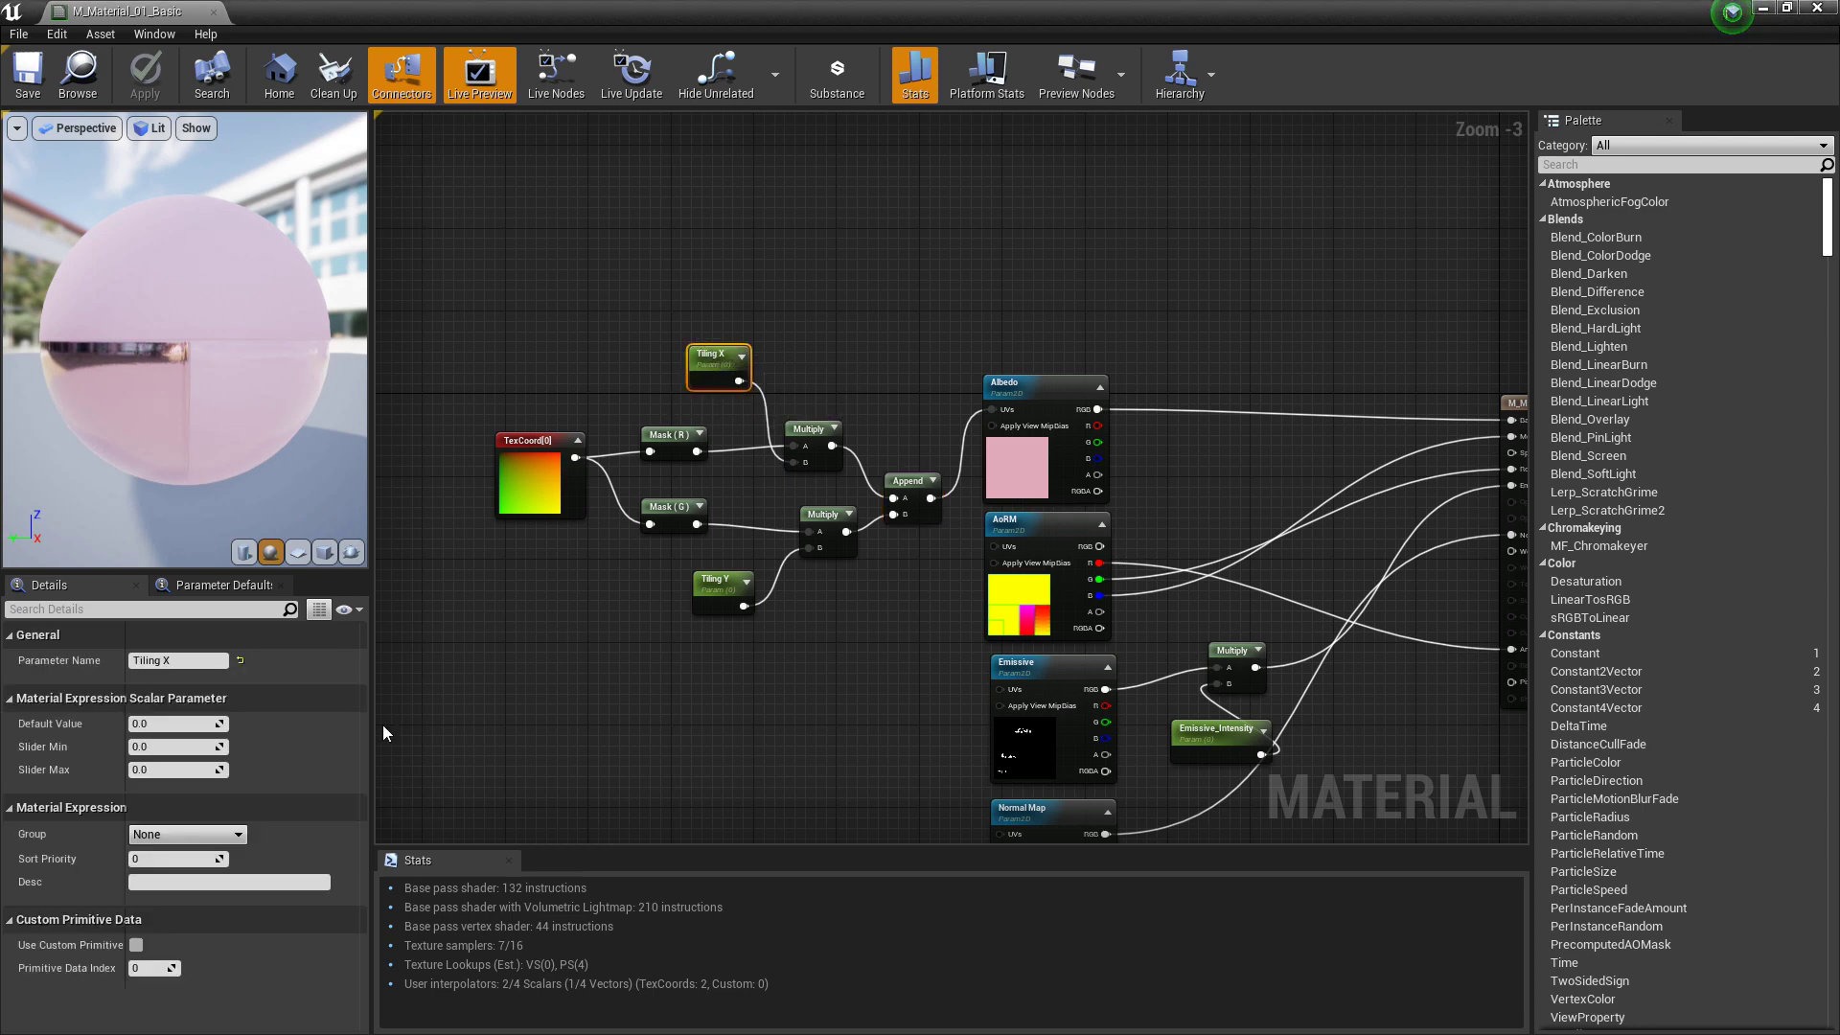
pyautogui.click(163, 724)
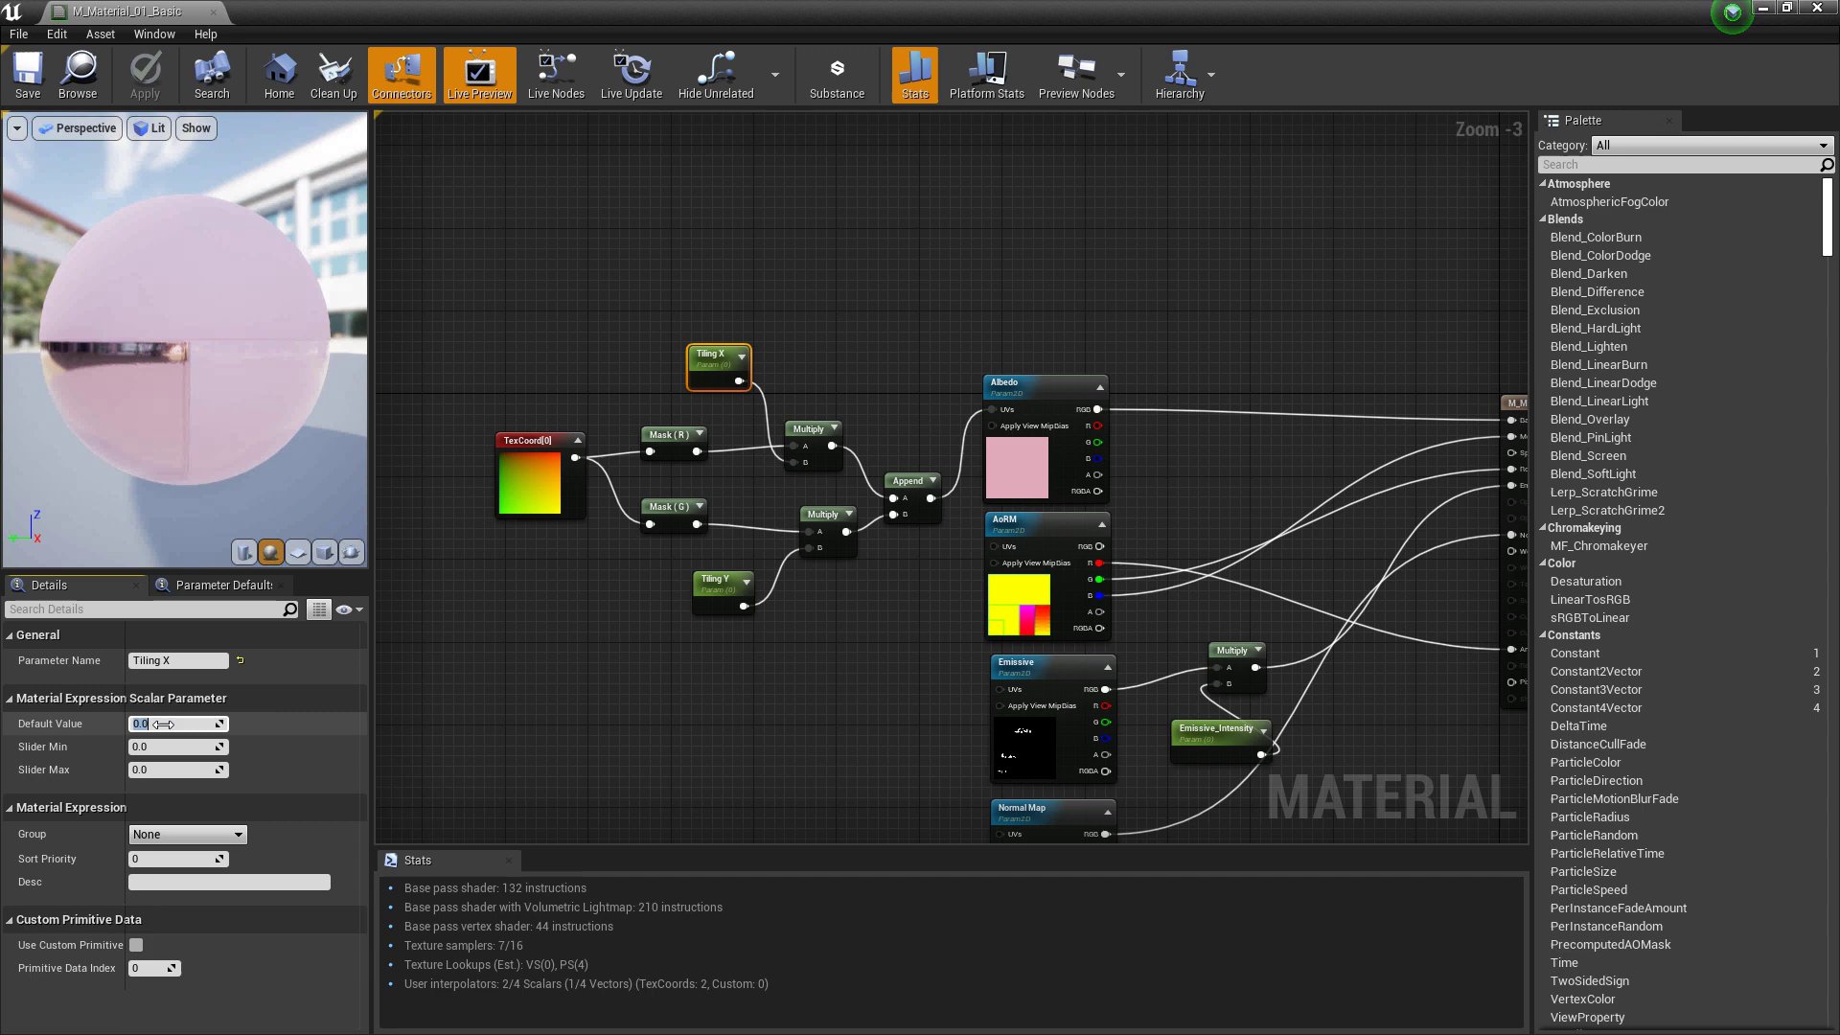
pyautogui.write('1')
pyautogui.press('Return')
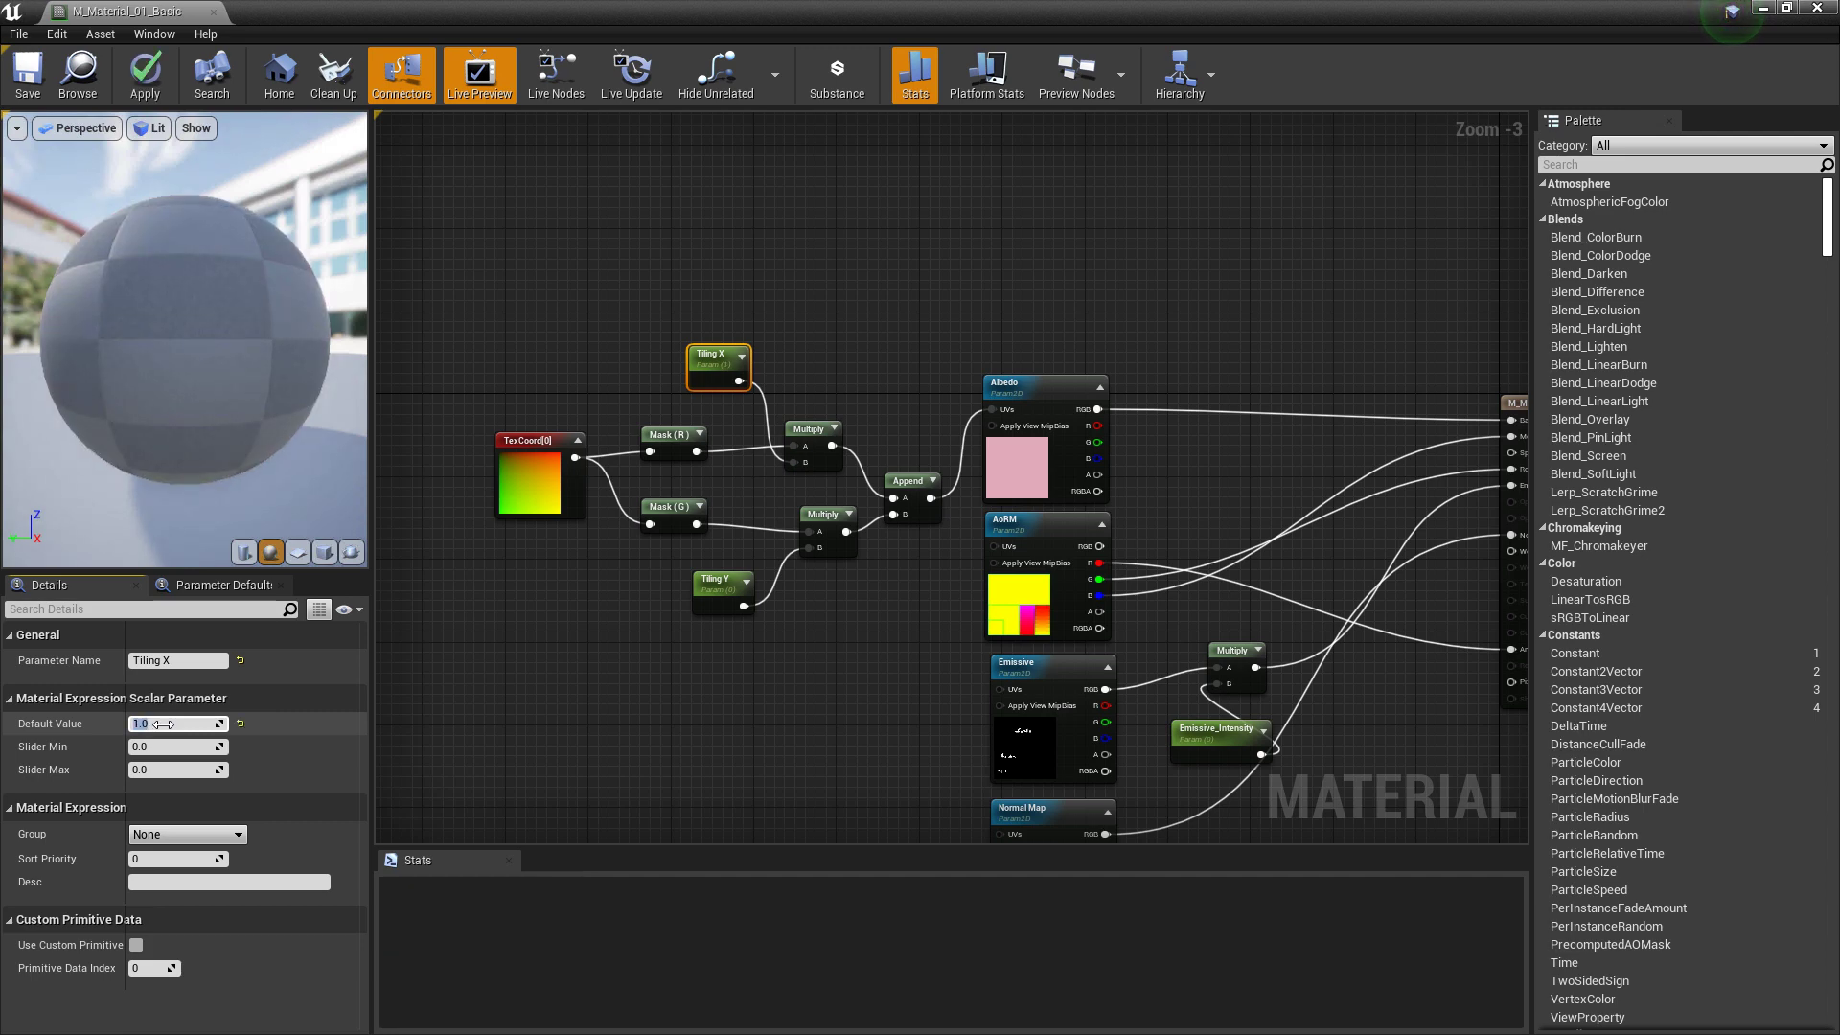
# Set the Tiling Y parameter's default value to 1 and save the material
pyautogui.click(717, 585)
pyautogui.click(178, 723)
pyautogui.write('1')
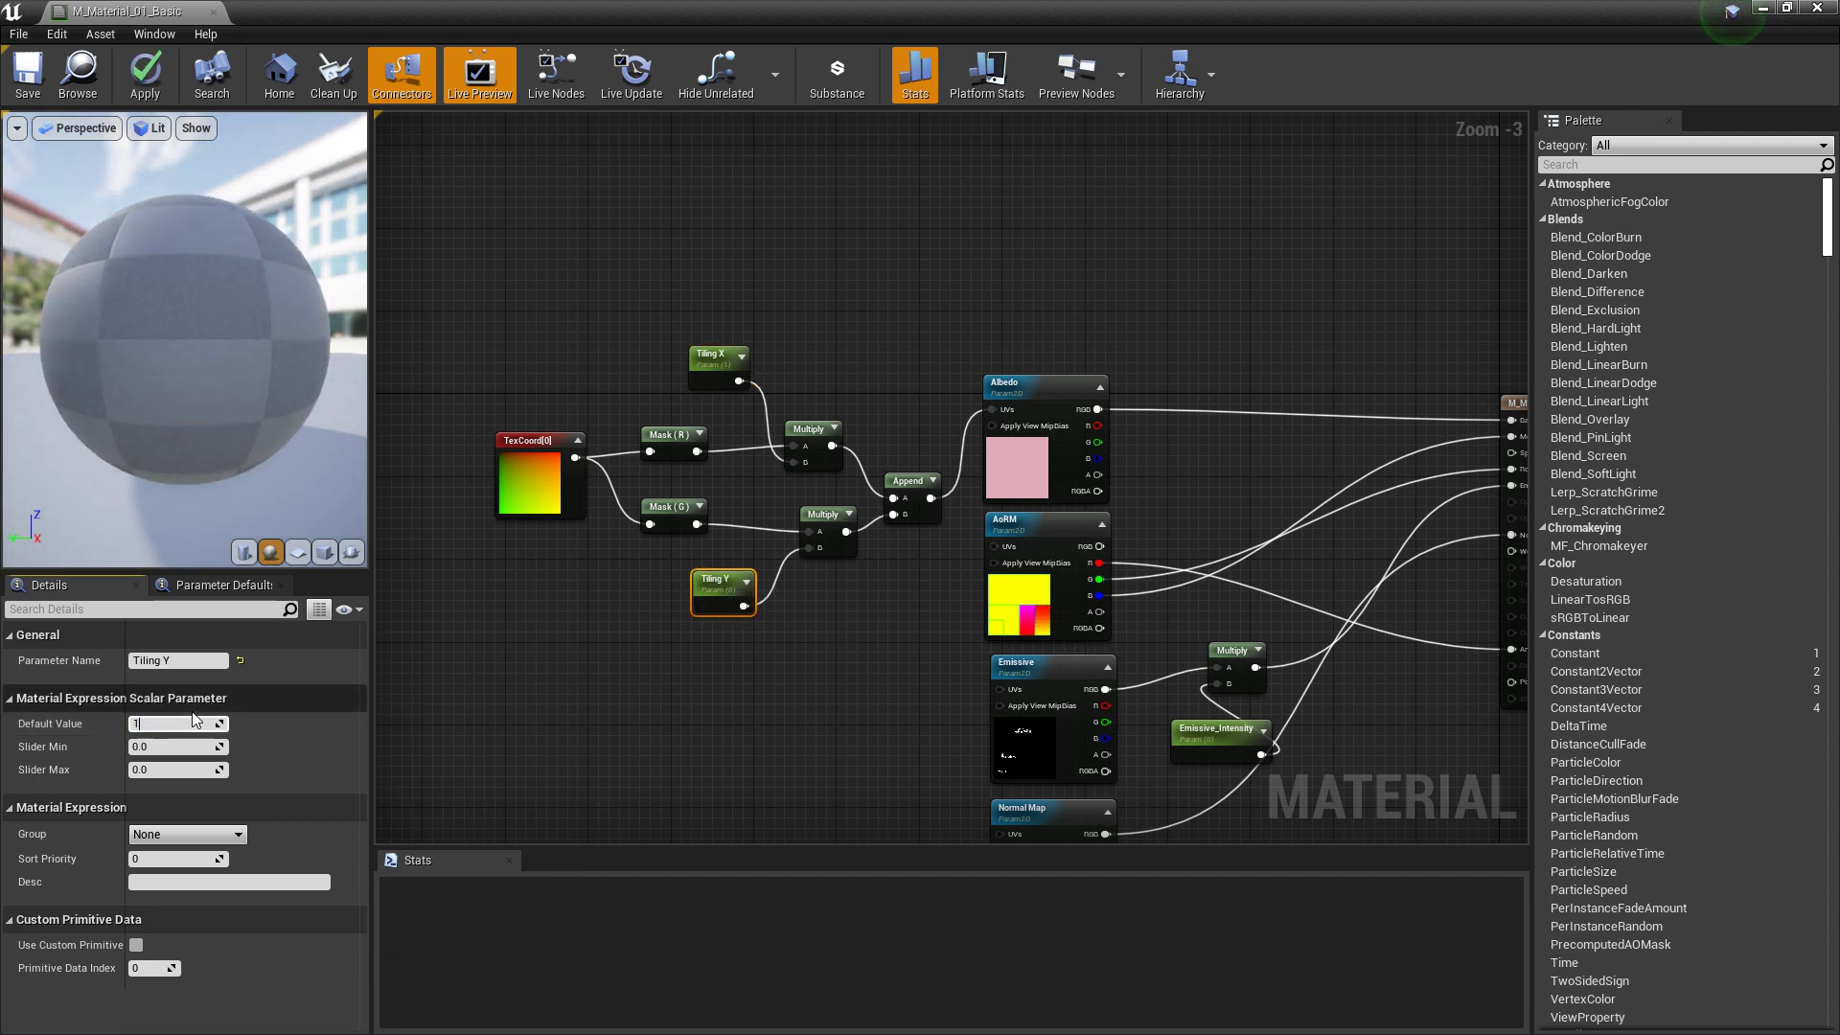
pyautogui.press('Return')
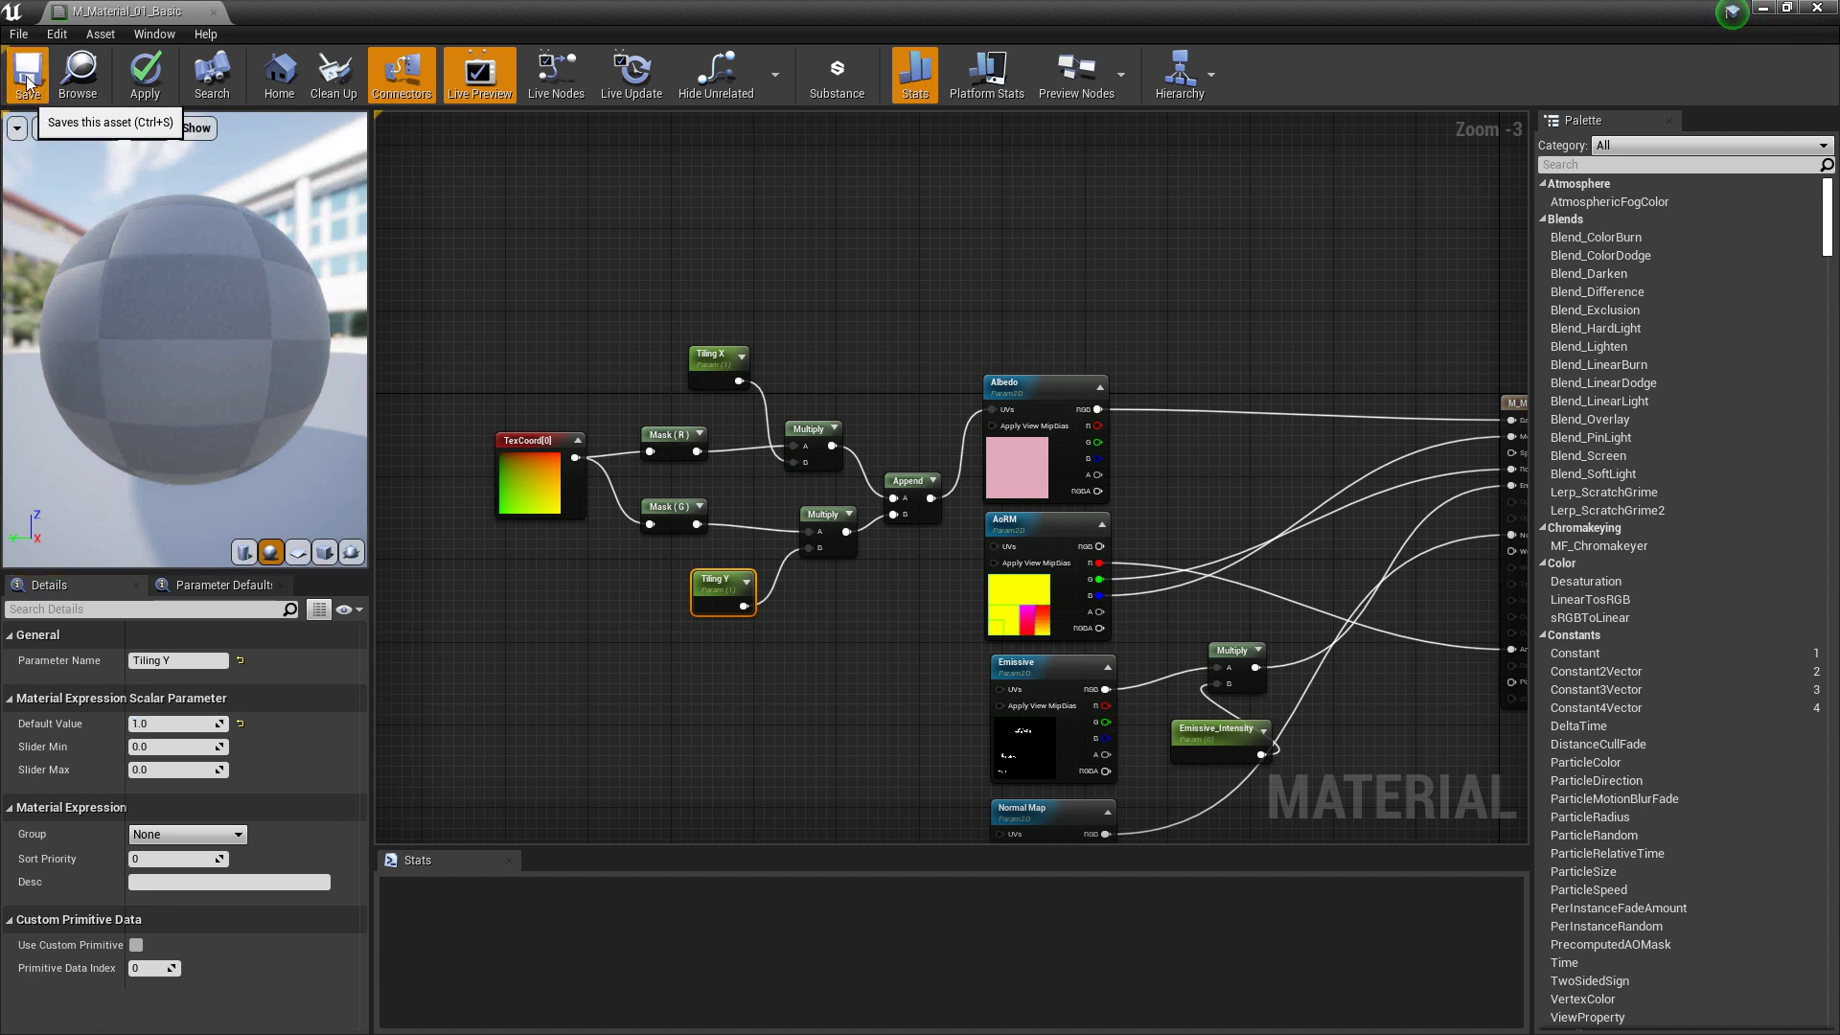
pyautogui.click(28, 75)
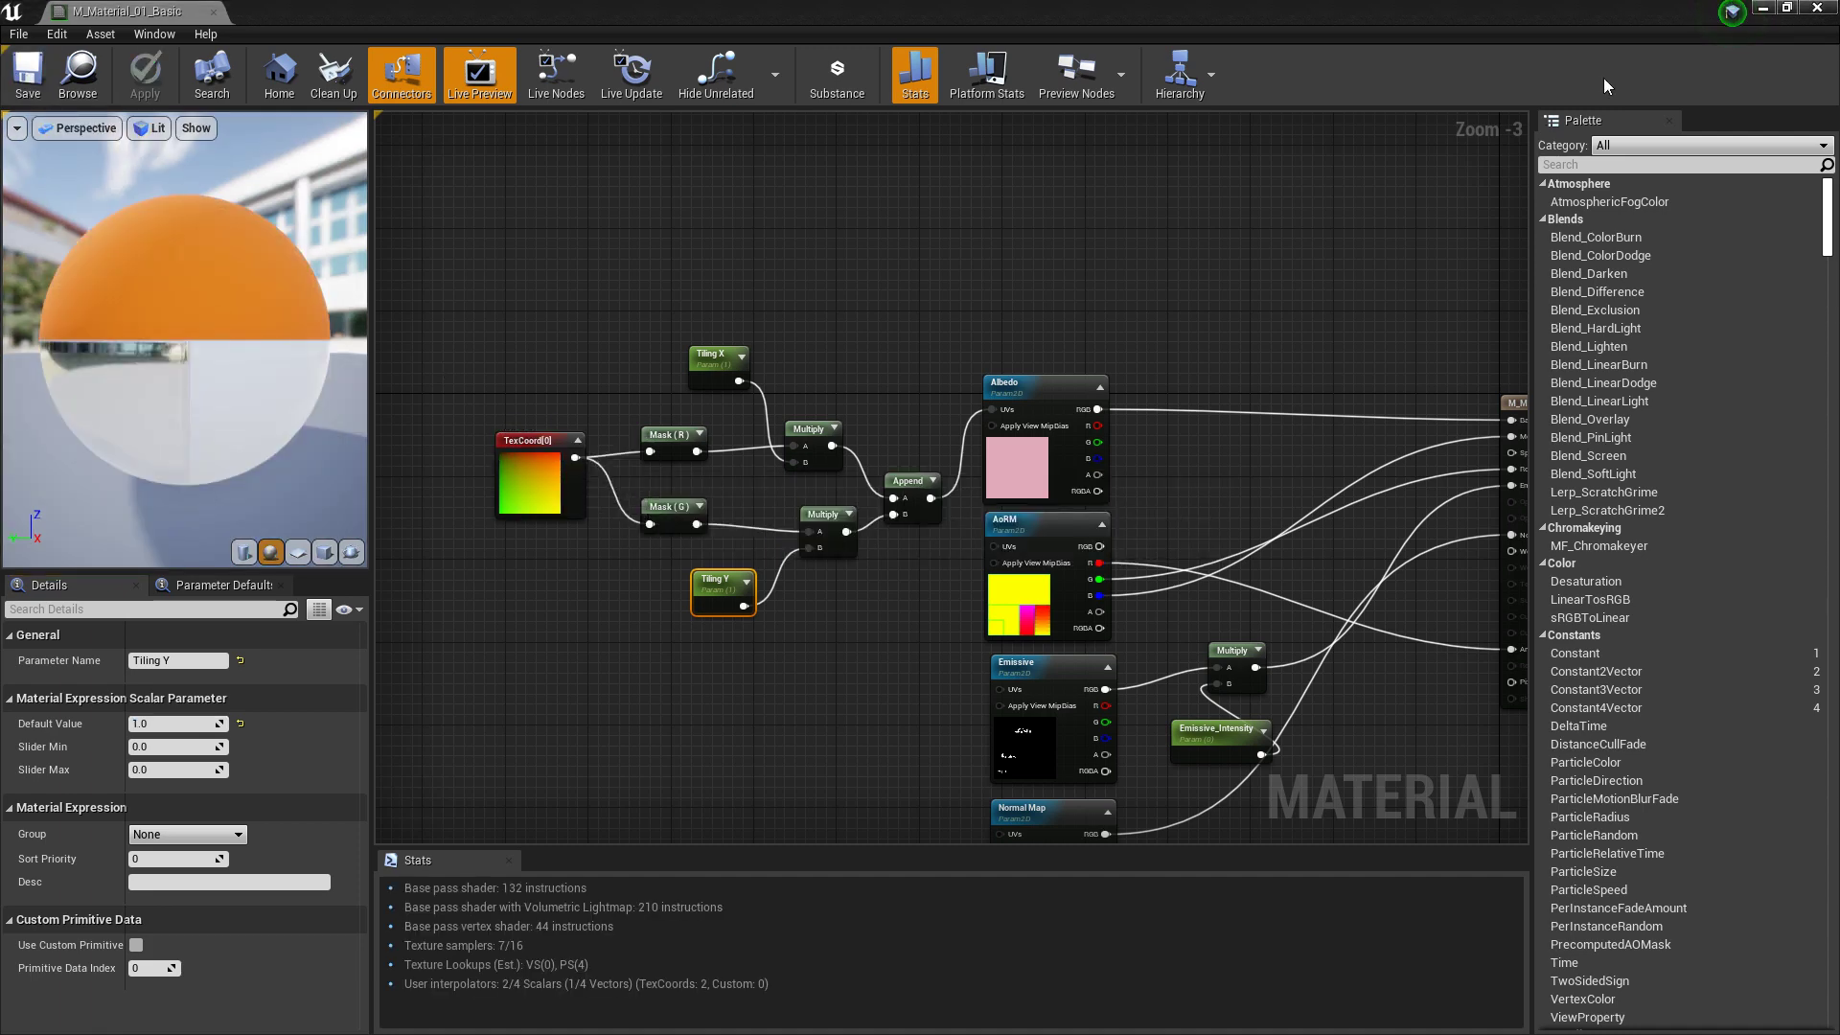
# Open the MI_Material_01_Basic instance and enable its Tiling X and Tiling Y parameter overrides
pyautogui.click(1762, 9)
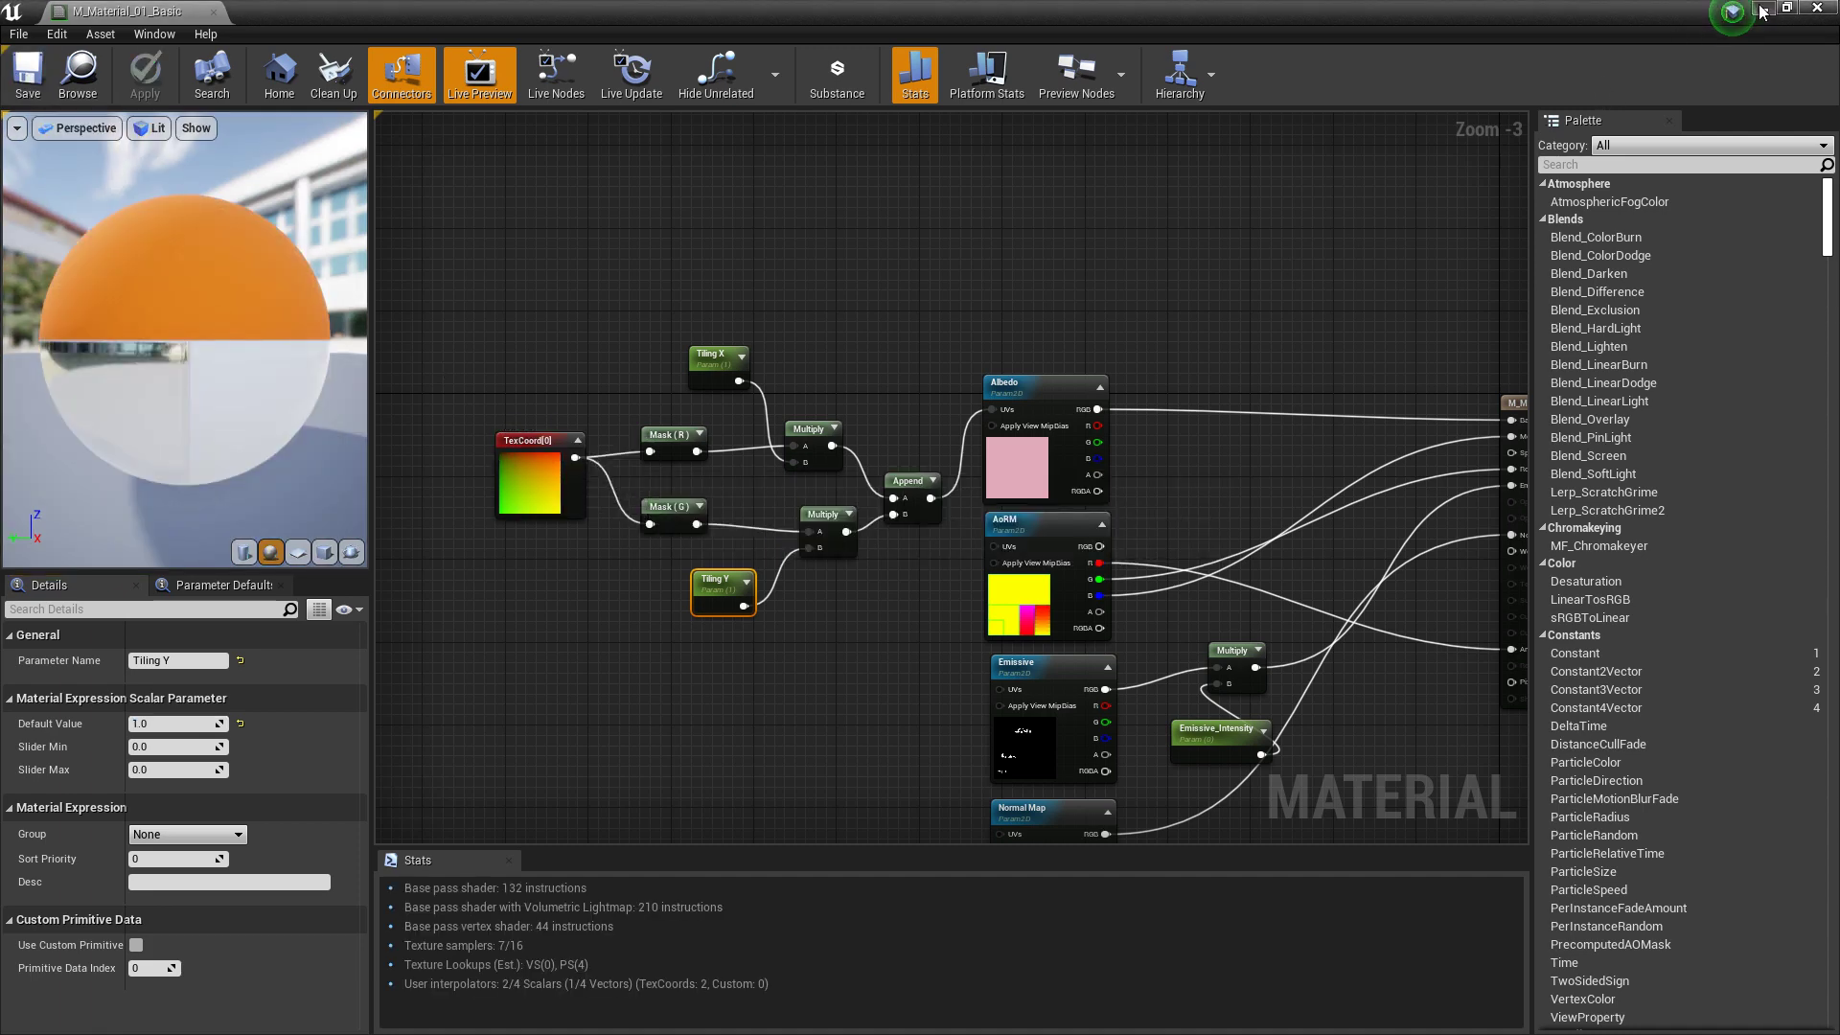
pyautogui.doubleClick(327, 733)
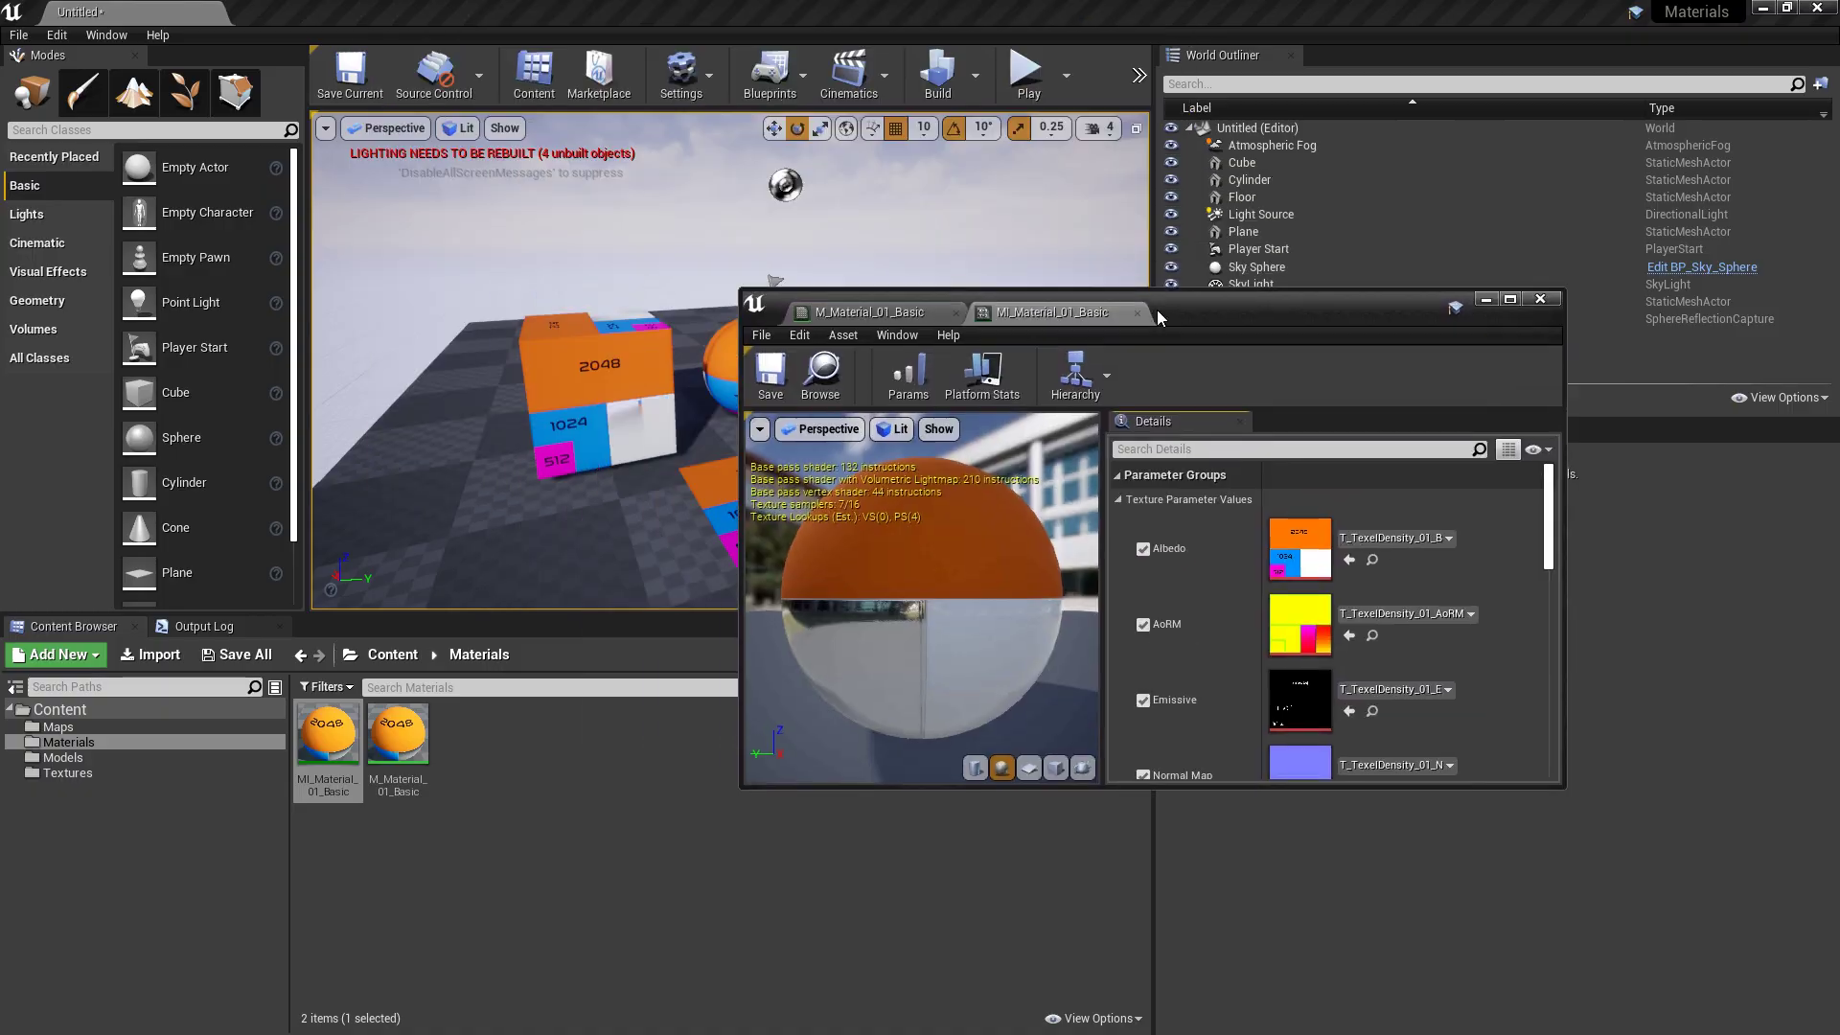
pyautogui.scroll(-4, 1405, 633)
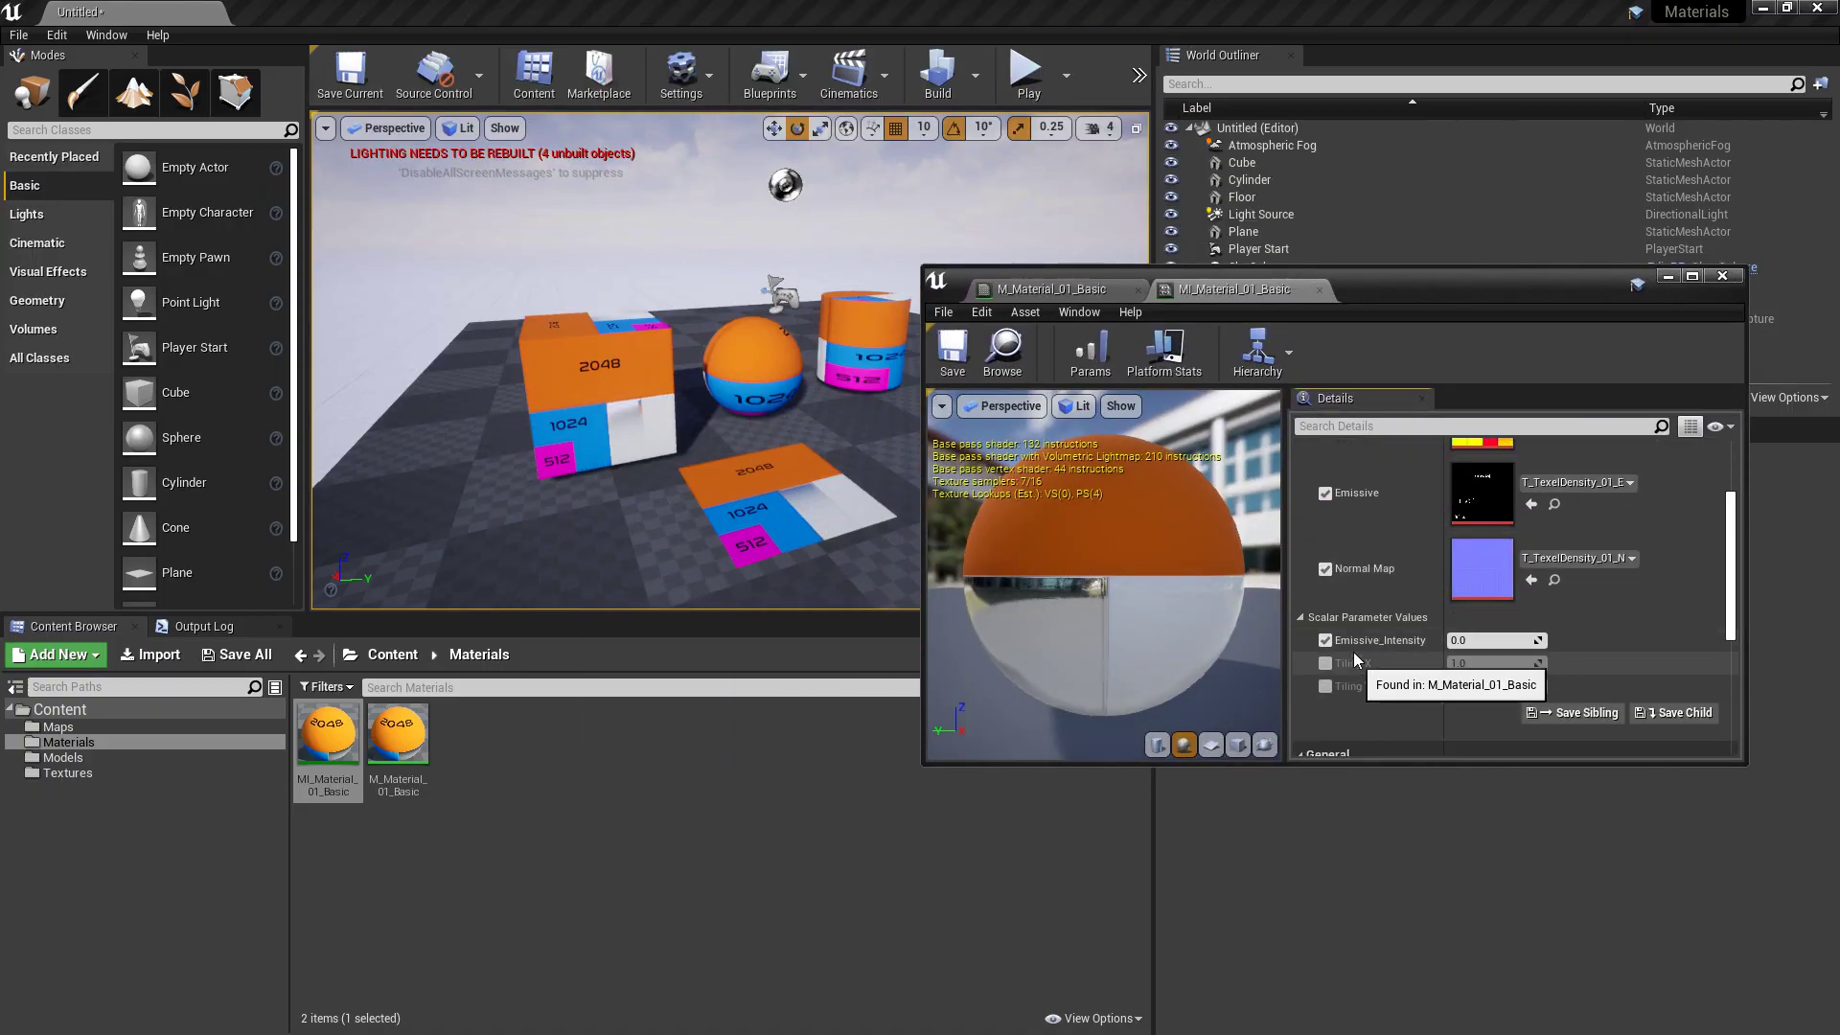
pyautogui.click(1327, 663)
pyautogui.click(1326, 686)
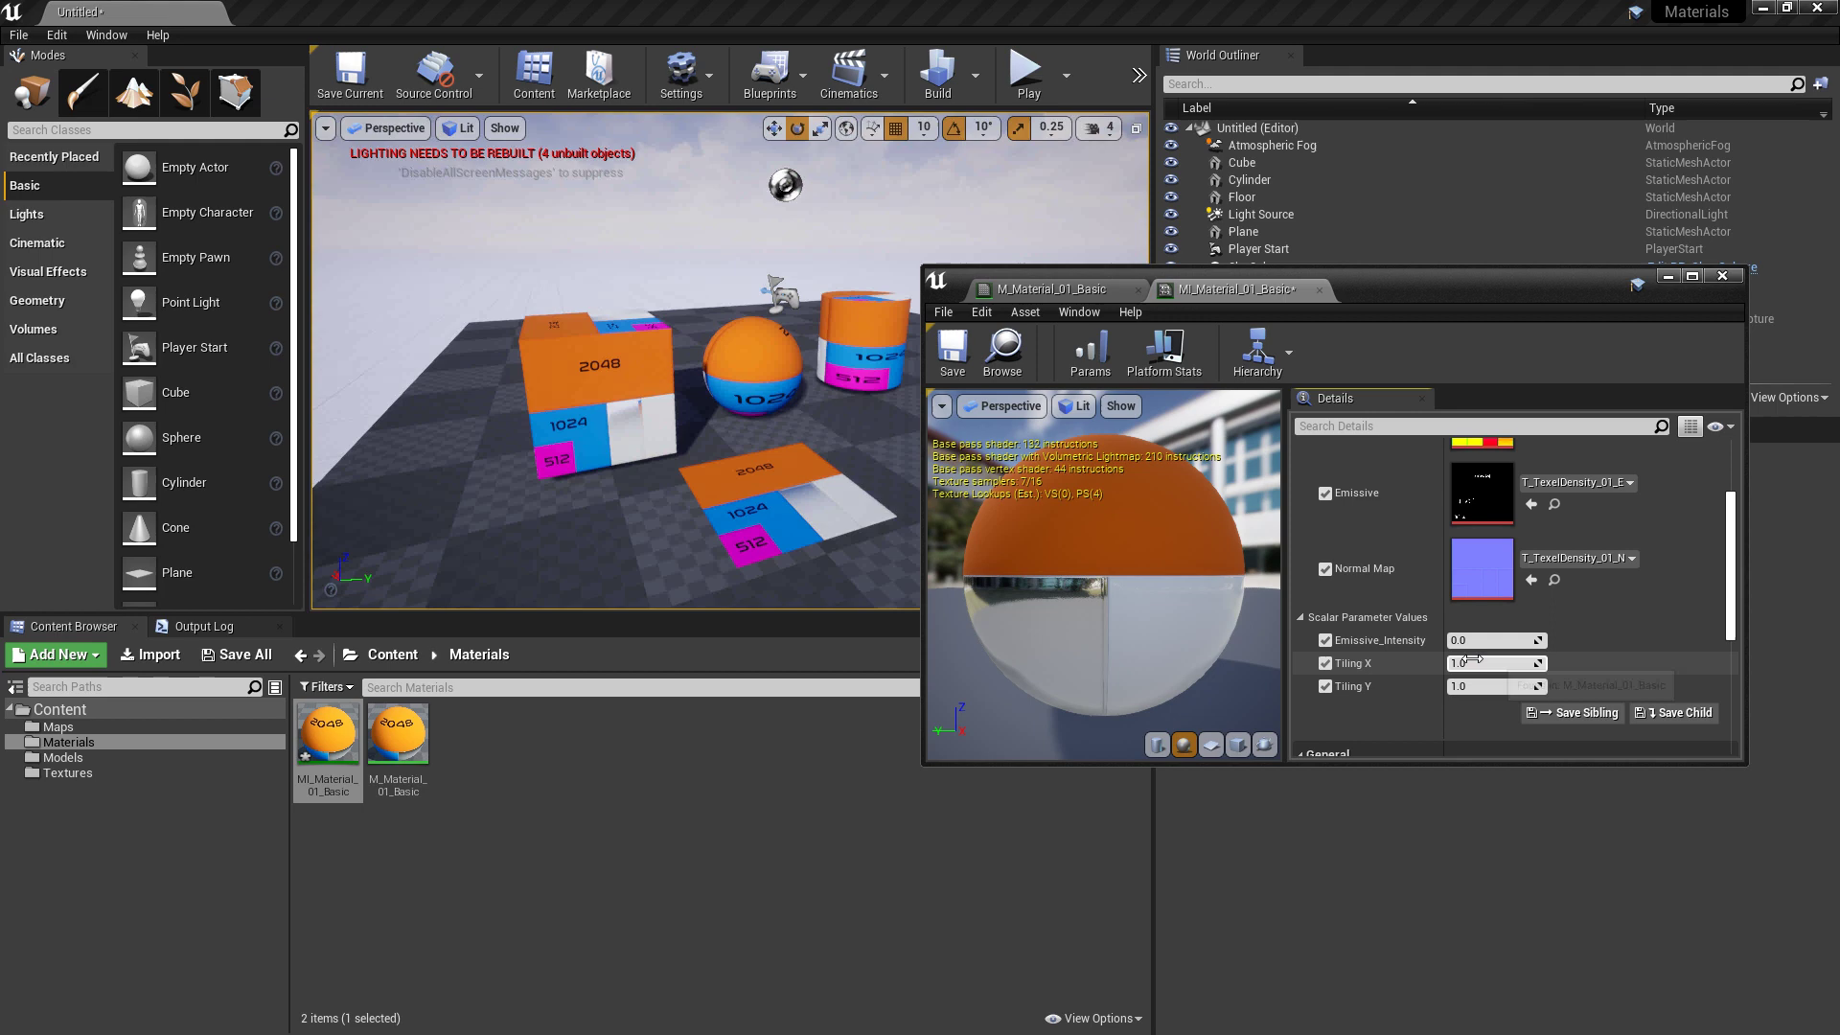
# Set the material instance's Tiling X and Tiling Y parameters to 2
pyautogui.moveTo(1491, 663)
pyautogui.mouseDown()
pyautogui.moveTo(1548, 664)
pyautogui.moveTo(1517, 663)
pyautogui.mouseUp()
pyautogui.click(1476, 664)
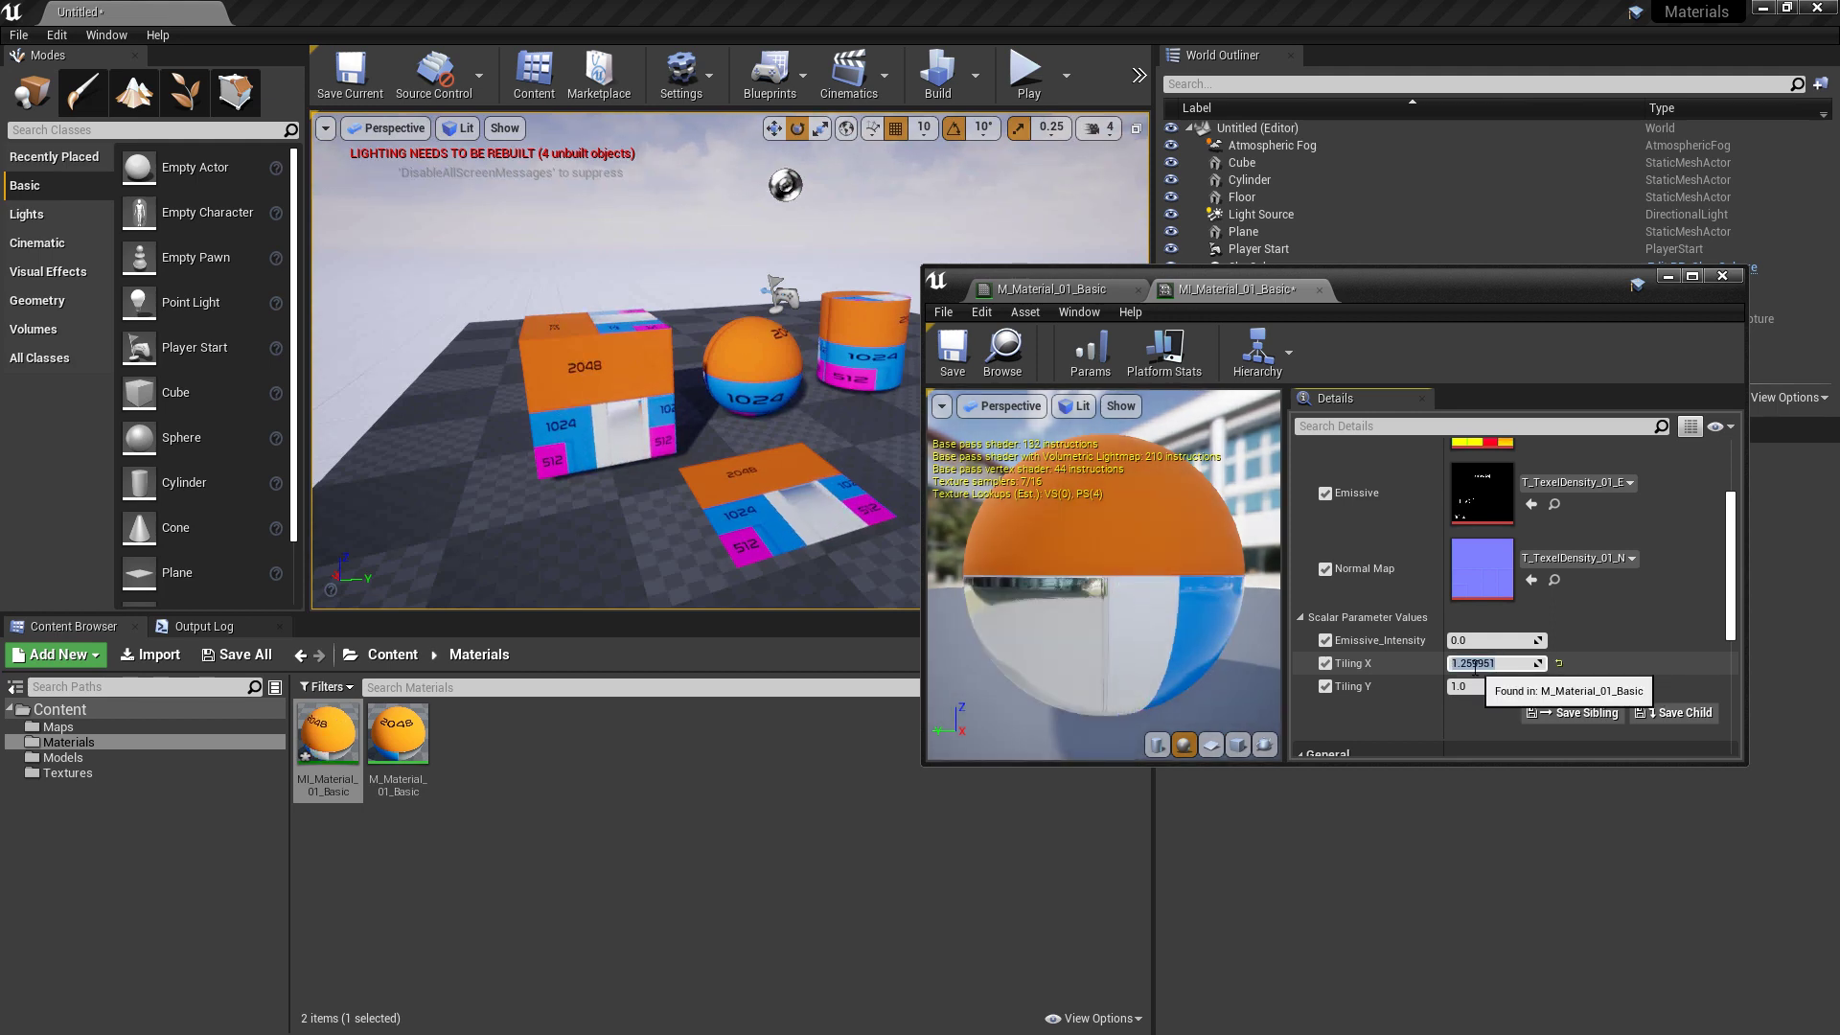
pyautogui.write('2')
pyautogui.press('Return')
pyautogui.click(1476, 687)
pyautogui.write('2')
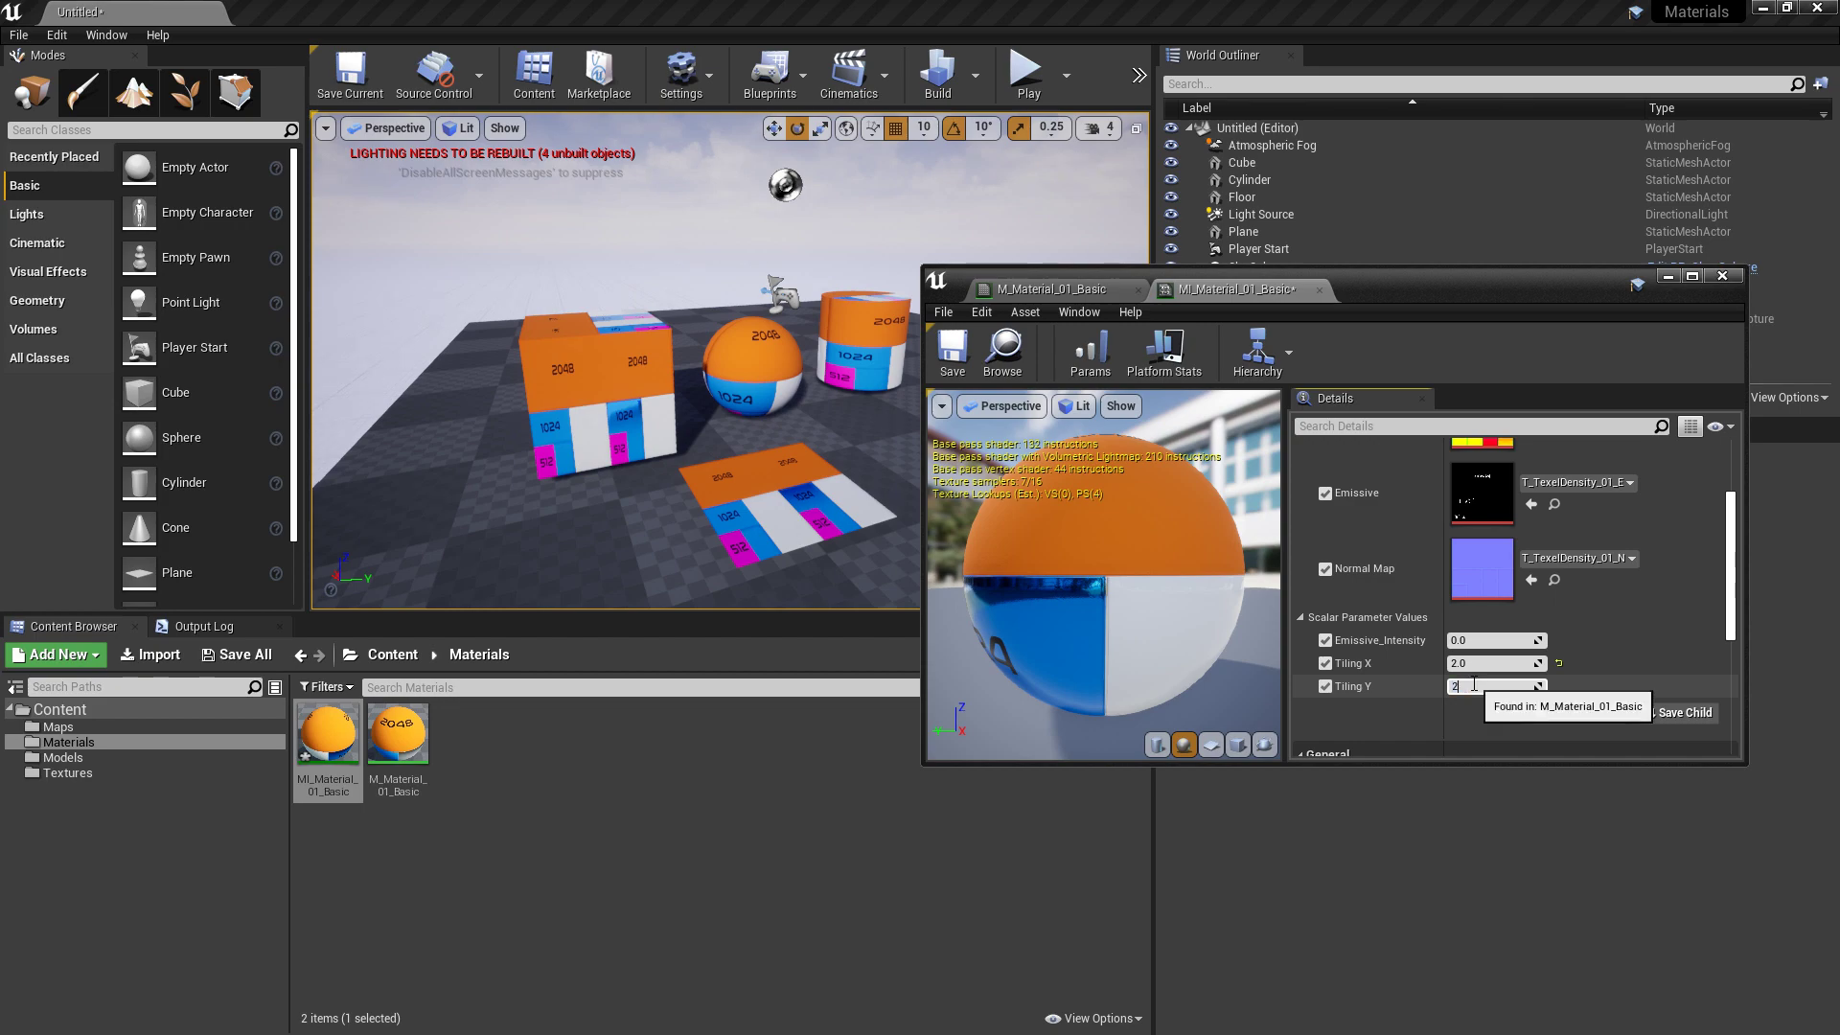
pyautogui.press('Return')
# Return to the M_Material_01_Basic graph and connect the Append output to the UVs inputs of the remaining texture samples
pyautogui.click(1061, 291)
pyautogui.click(1693, 276)
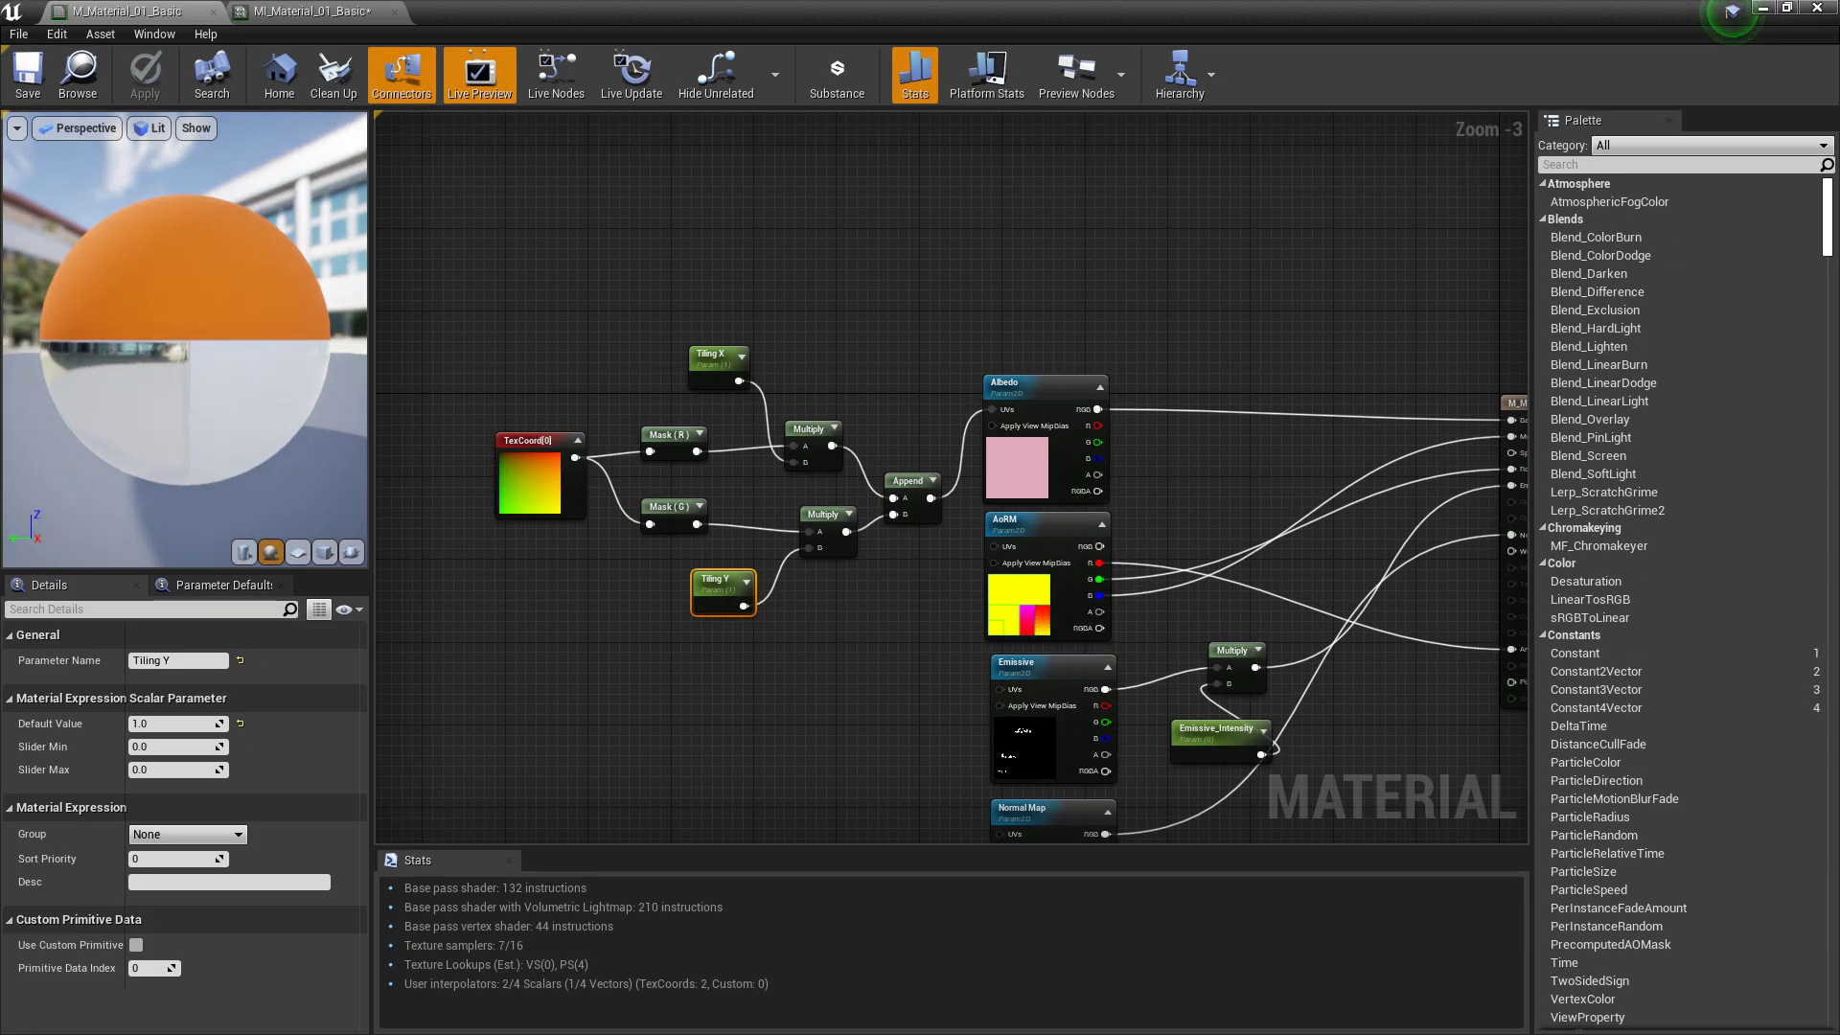
pyautogui.moveTo(932, 578); pyautogui.dragTo(1098, 443, button='right')
pyautogui.scroll(1, 1060, 527)
pyautogui.moveTo(1118, 311); pyautogui.dragTo(1190, 365)
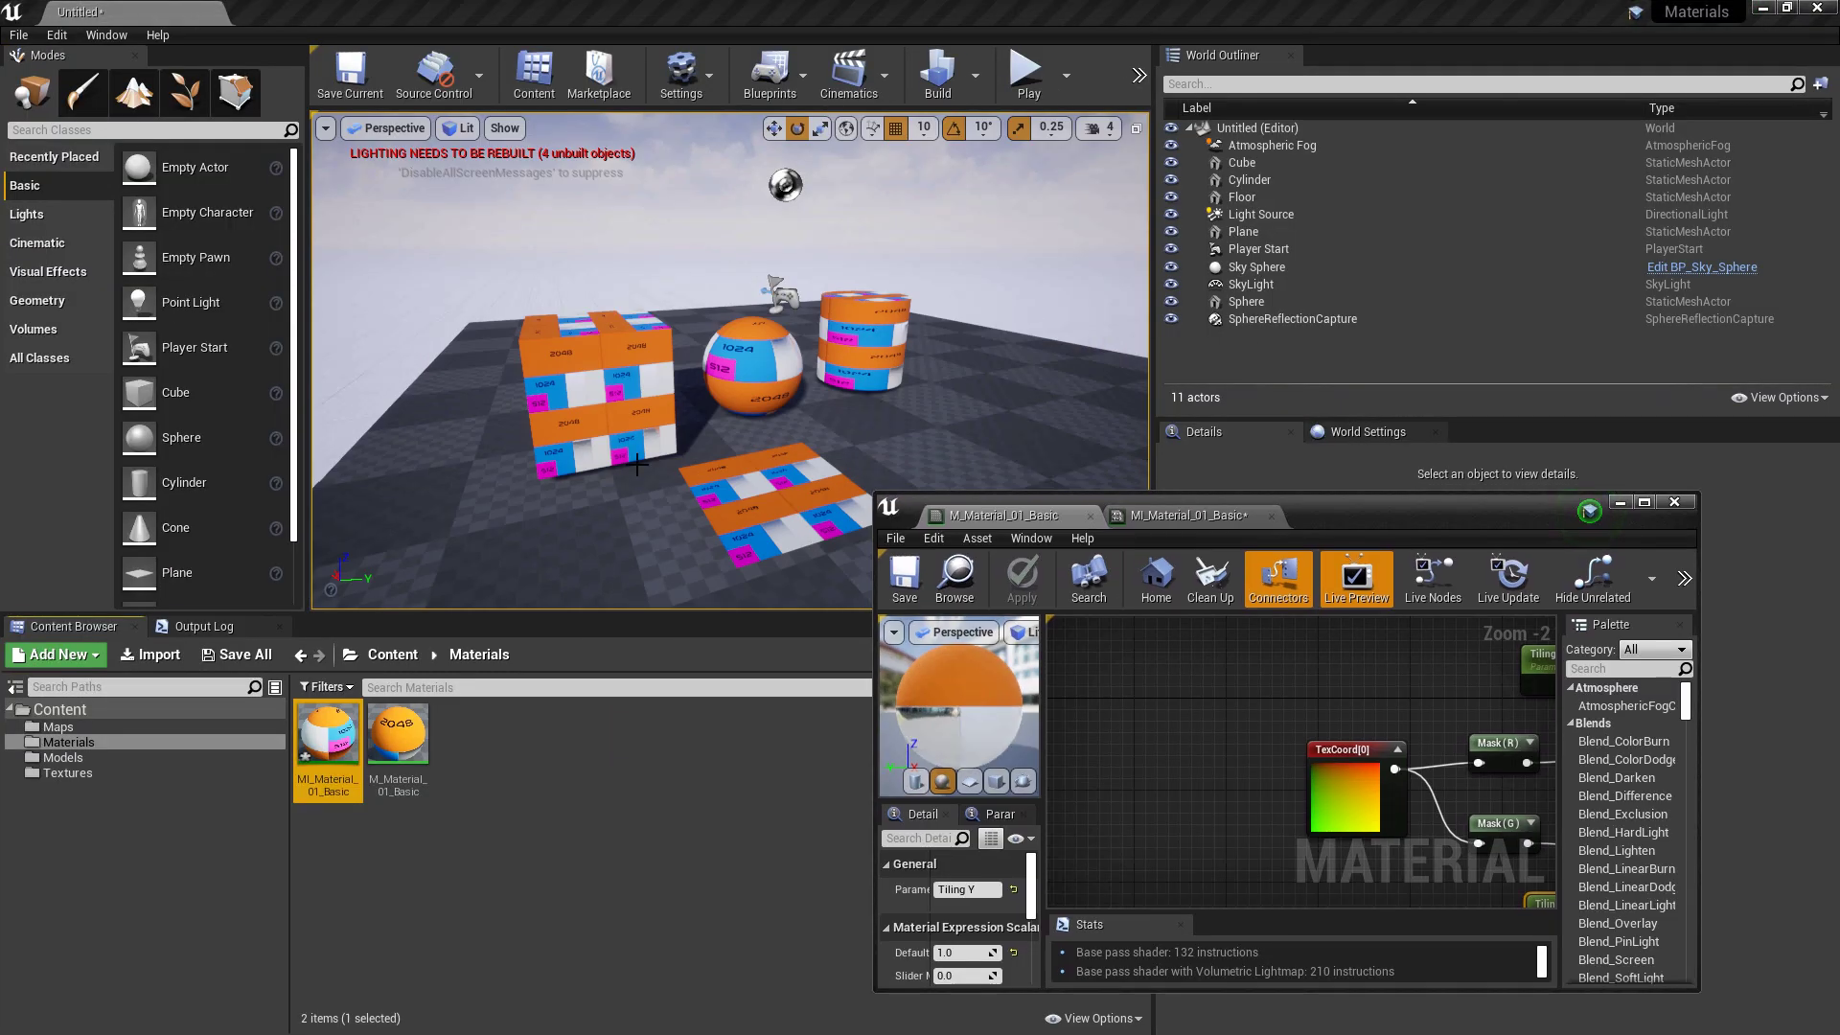
# Delete the two Multiply nodes in the tiling network and place two Add nodes where they were
pyautogui.doubleClick(1436, 508)
pyautogui.moveTo(972, 497); pyautogui.dragTo(978, 744, button='right')
pyautogui.scroll(2, 922, 646)
pyautogui.moveTo(1006, 698); pyautogui.dragTo(952, 439)
pyautogui.press('Delete')
pyautogui.press('a')
pyautogui.click(940, 443)
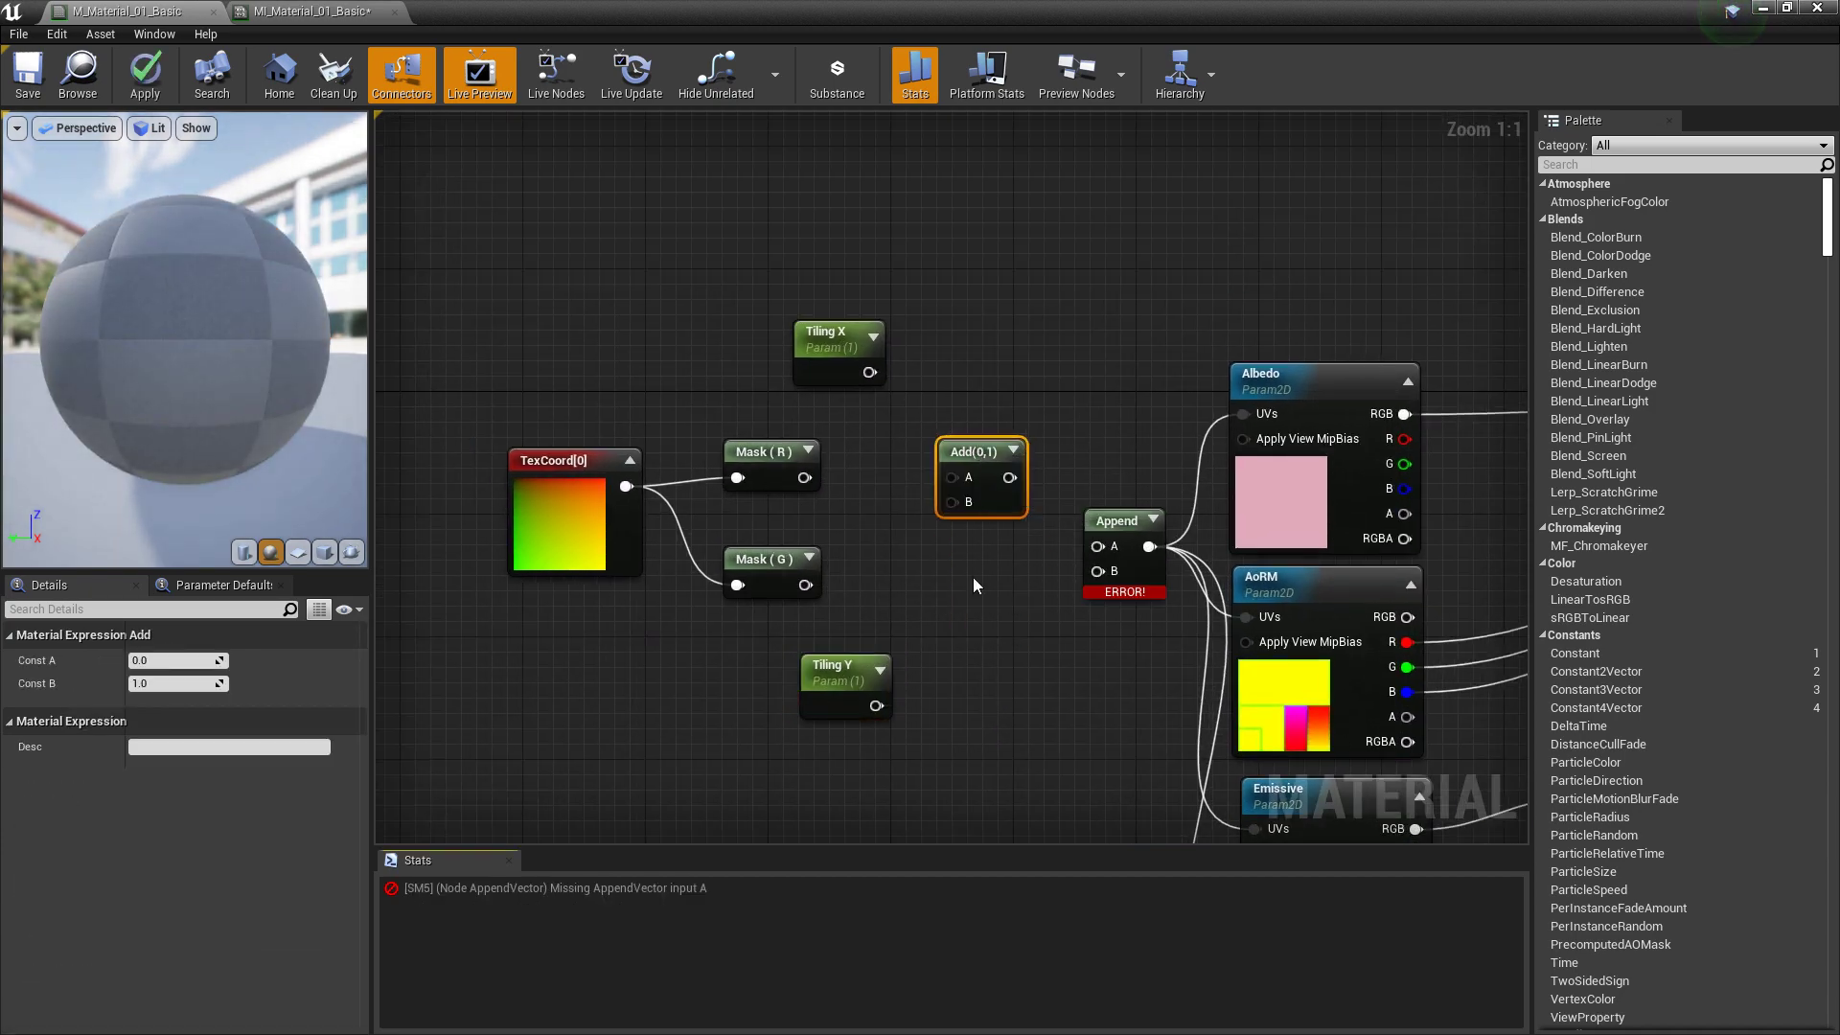
pyautogui.press('a')
pyautogui.click(942, 564)
# Wire Mask (R) with Tiling X and Mask (G) with Tiling Y into the Add nodes, feed both into Append, and save
pyautogui.moveTo(807, 586); pyautogui.dragTo(952, 600)
pyautogui.click(812, 481)
pyautogui.moveTo(808, 479); pyautogui.dragTo(952, 477)
pyautogui.moveTo(868, 375); pyautogui.dragTo(952, 503)
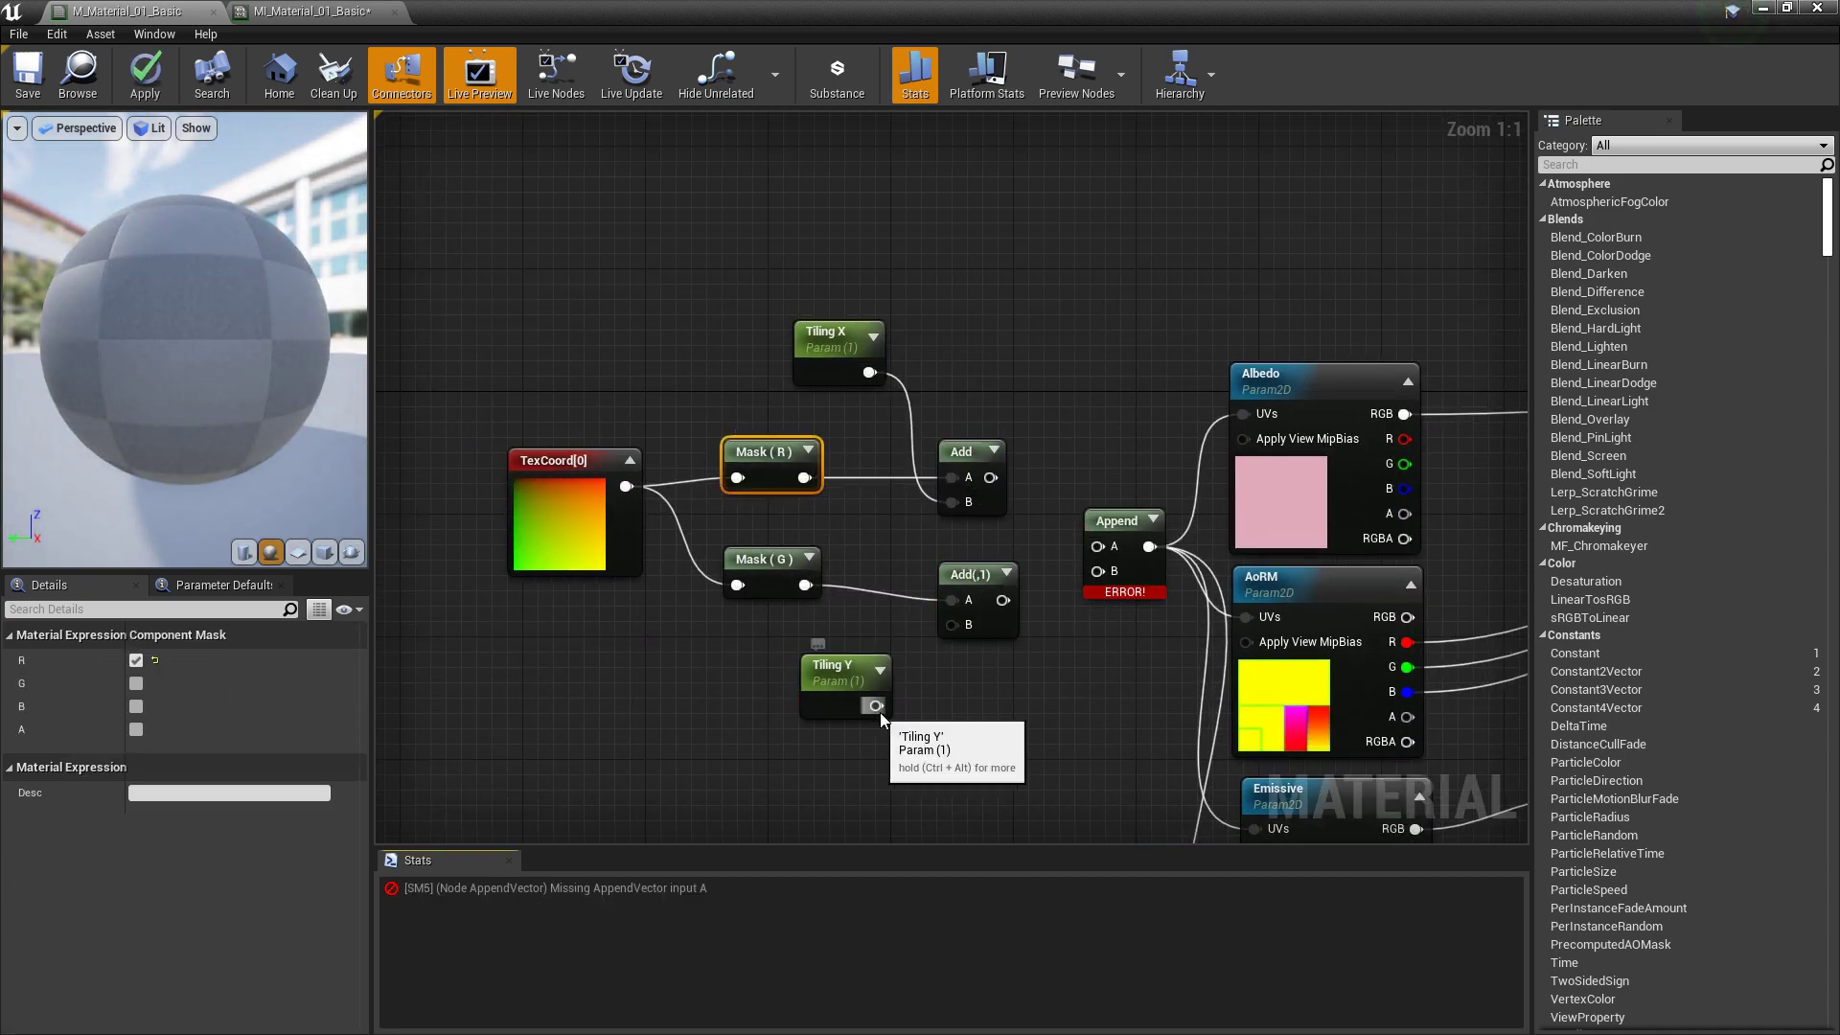
pyautogui.moveTo(877, 708); pyautogui.dragTo(951, 625)
pyautogui.moveTo(992, 477); pyautogui.dragTo(1098, 547)
pyautogui.moveTo(993, 601); pyautogui.dragTo(1099, 573)
pyautogui.click(27, 74)
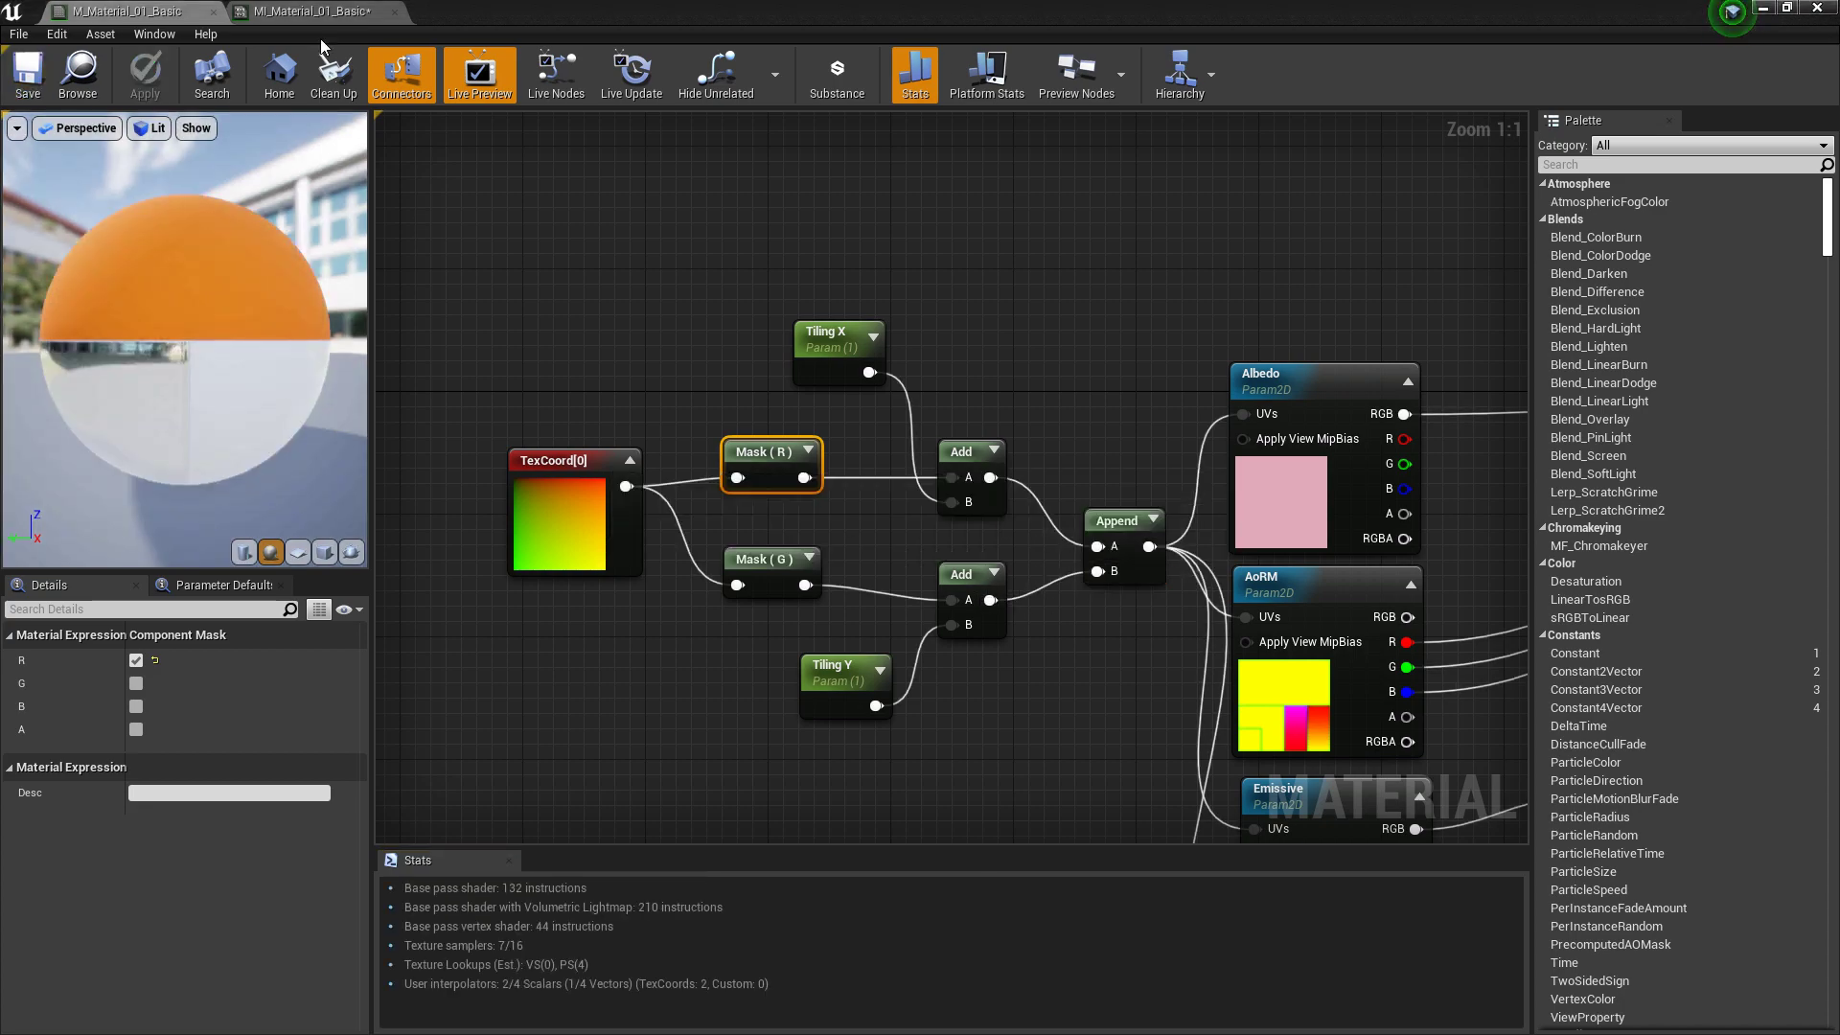
# In the material instance, try Tiling X at about 0.785 and Tiling Y at about 3.53 beside the level viewport
pyautogui.click(312, 12)
pyautogui.click(1786, 7)
pyautogui.scroll(-8, 1493, 621)
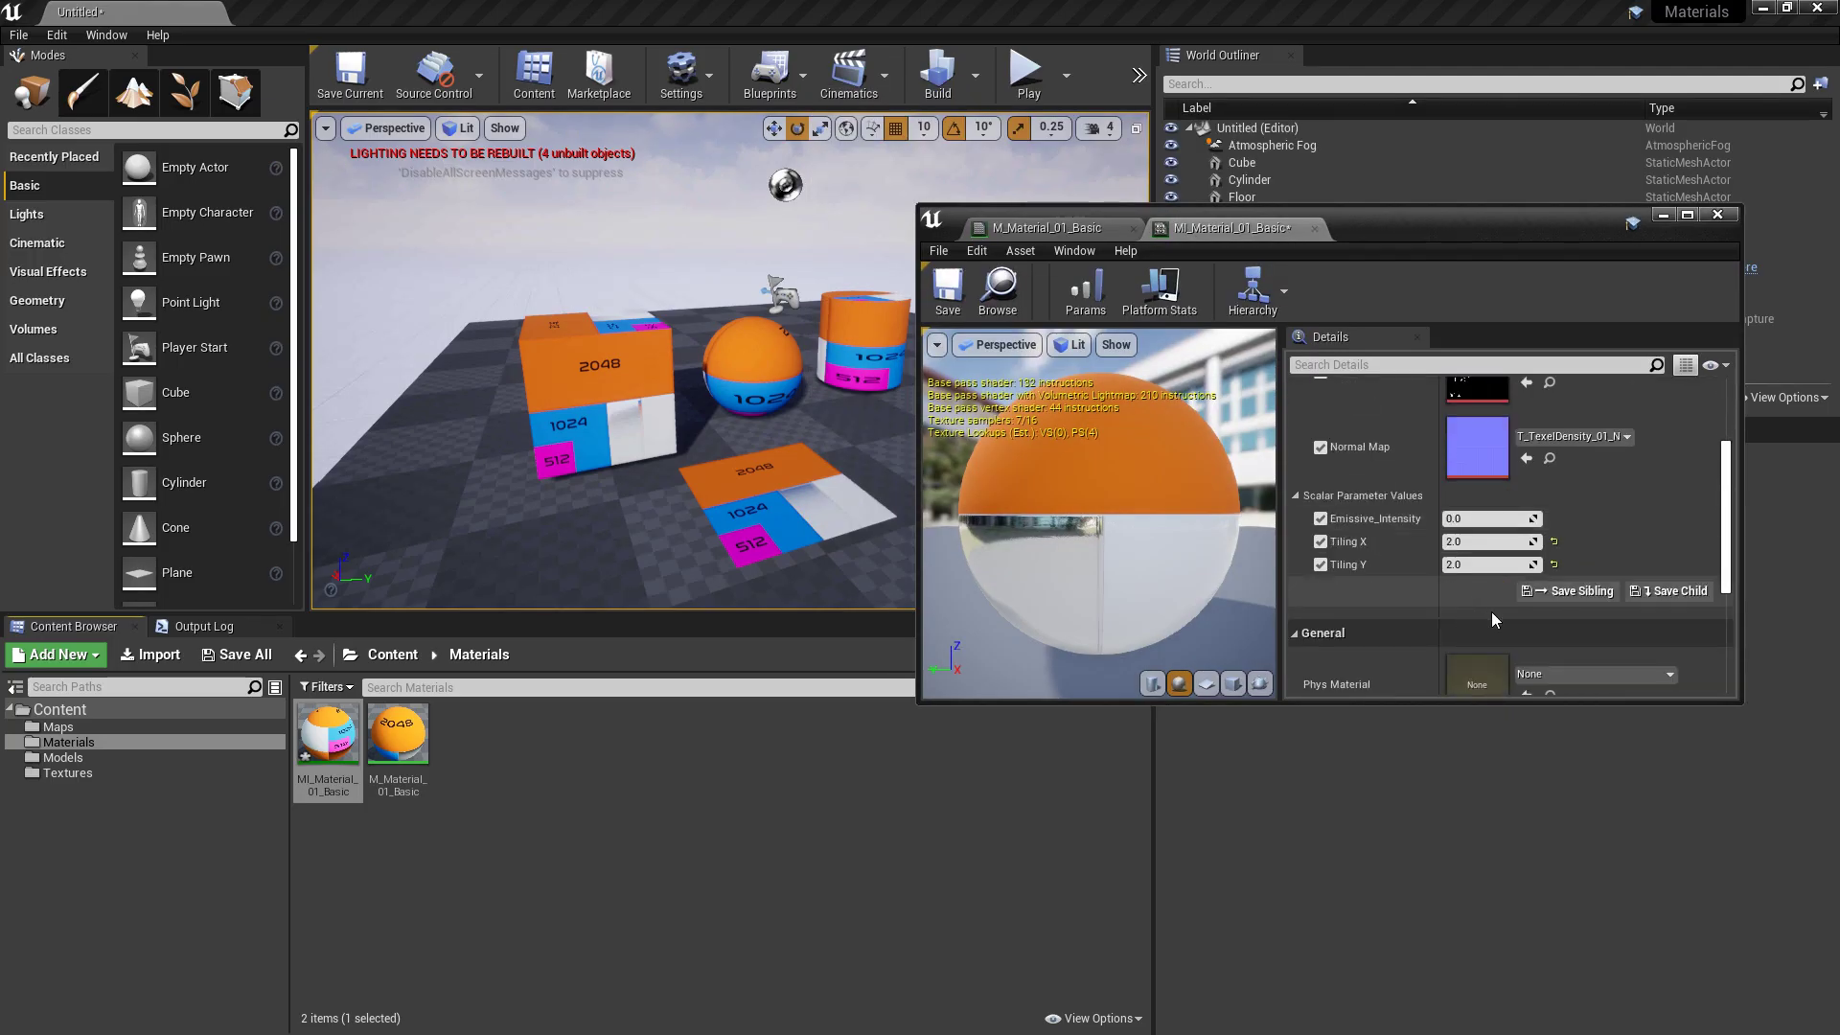
pyautogui.moveTo(1485, 541); pyautogui.dragTo(1534, 564)
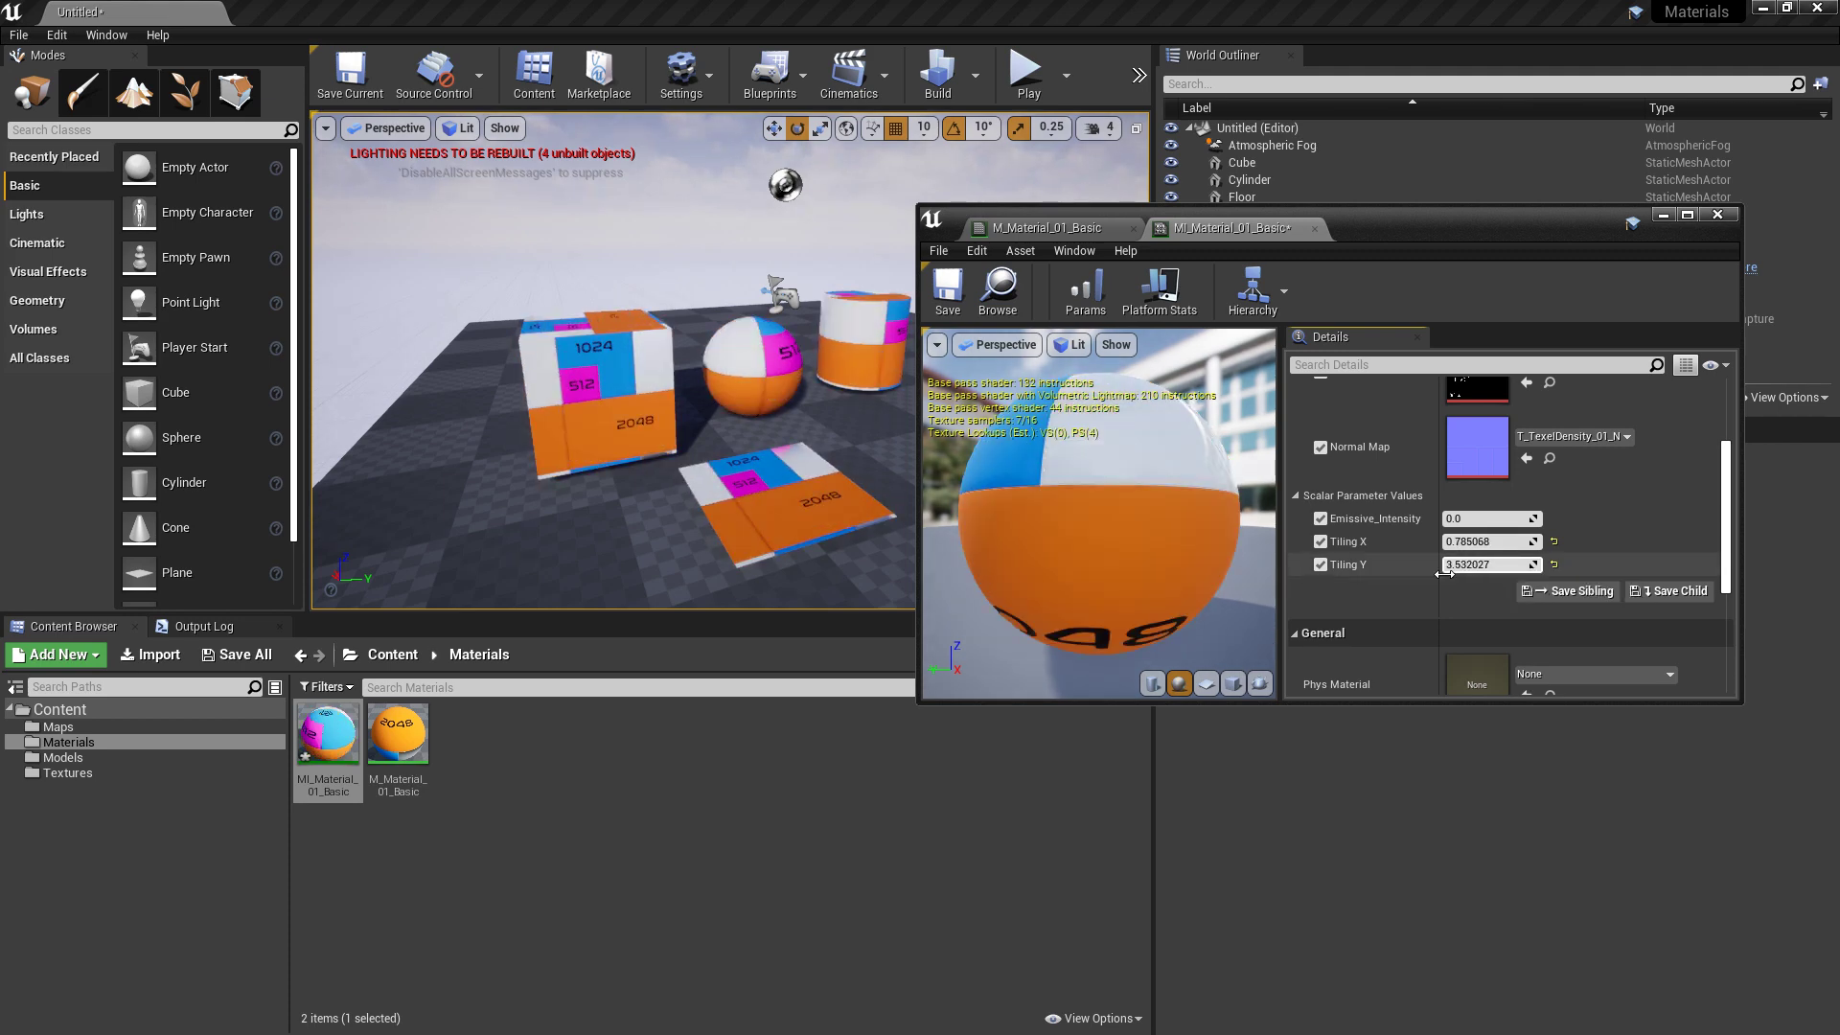
# In the parent material, replace the Add nodes with two Multiply nodes combining each mask with its Tiling X or Tiling Y parameter
pyautogui.click(1047, 227)
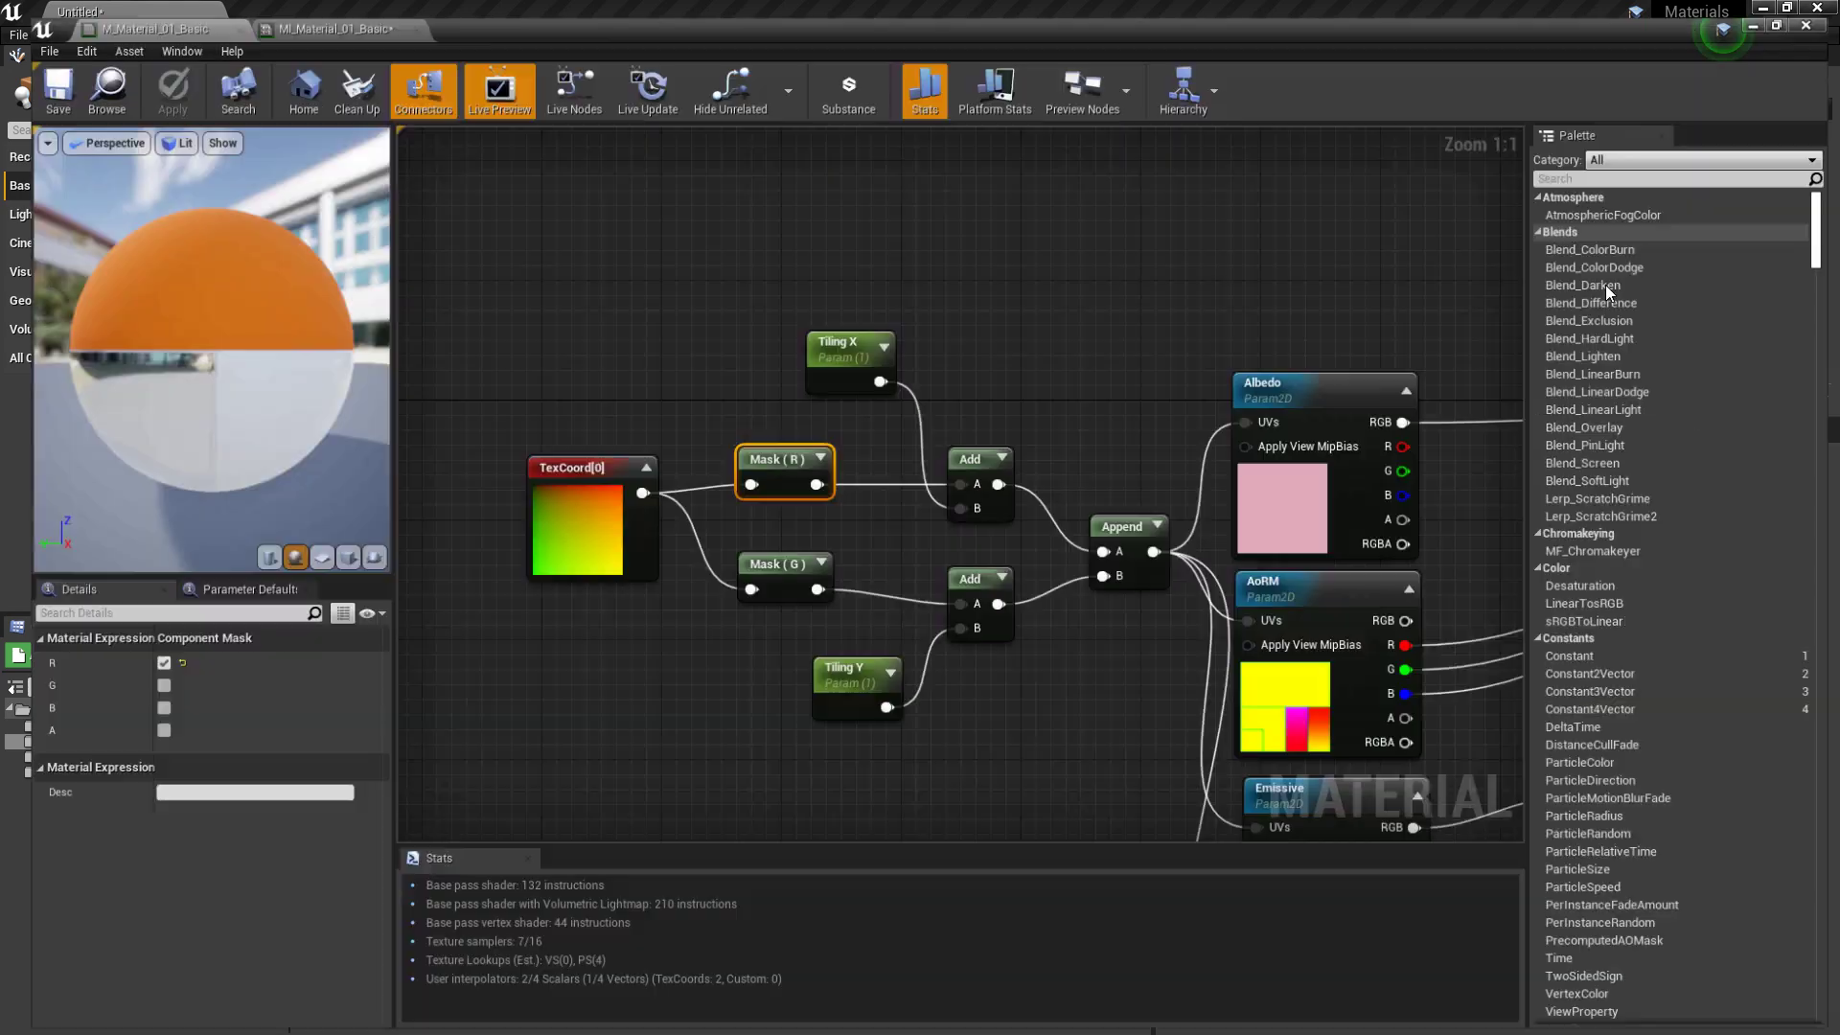
pyautogui.moveTo(1033, 430); pyautogui.dragTo(1088, 374, button='right')
pyautogui.moveTo(1072, 493); pyautogui.dragTo(1114, 492, button='right')
pyautogui.moveTo(1127, 537); pyautogui.dragTo(1073, 395)
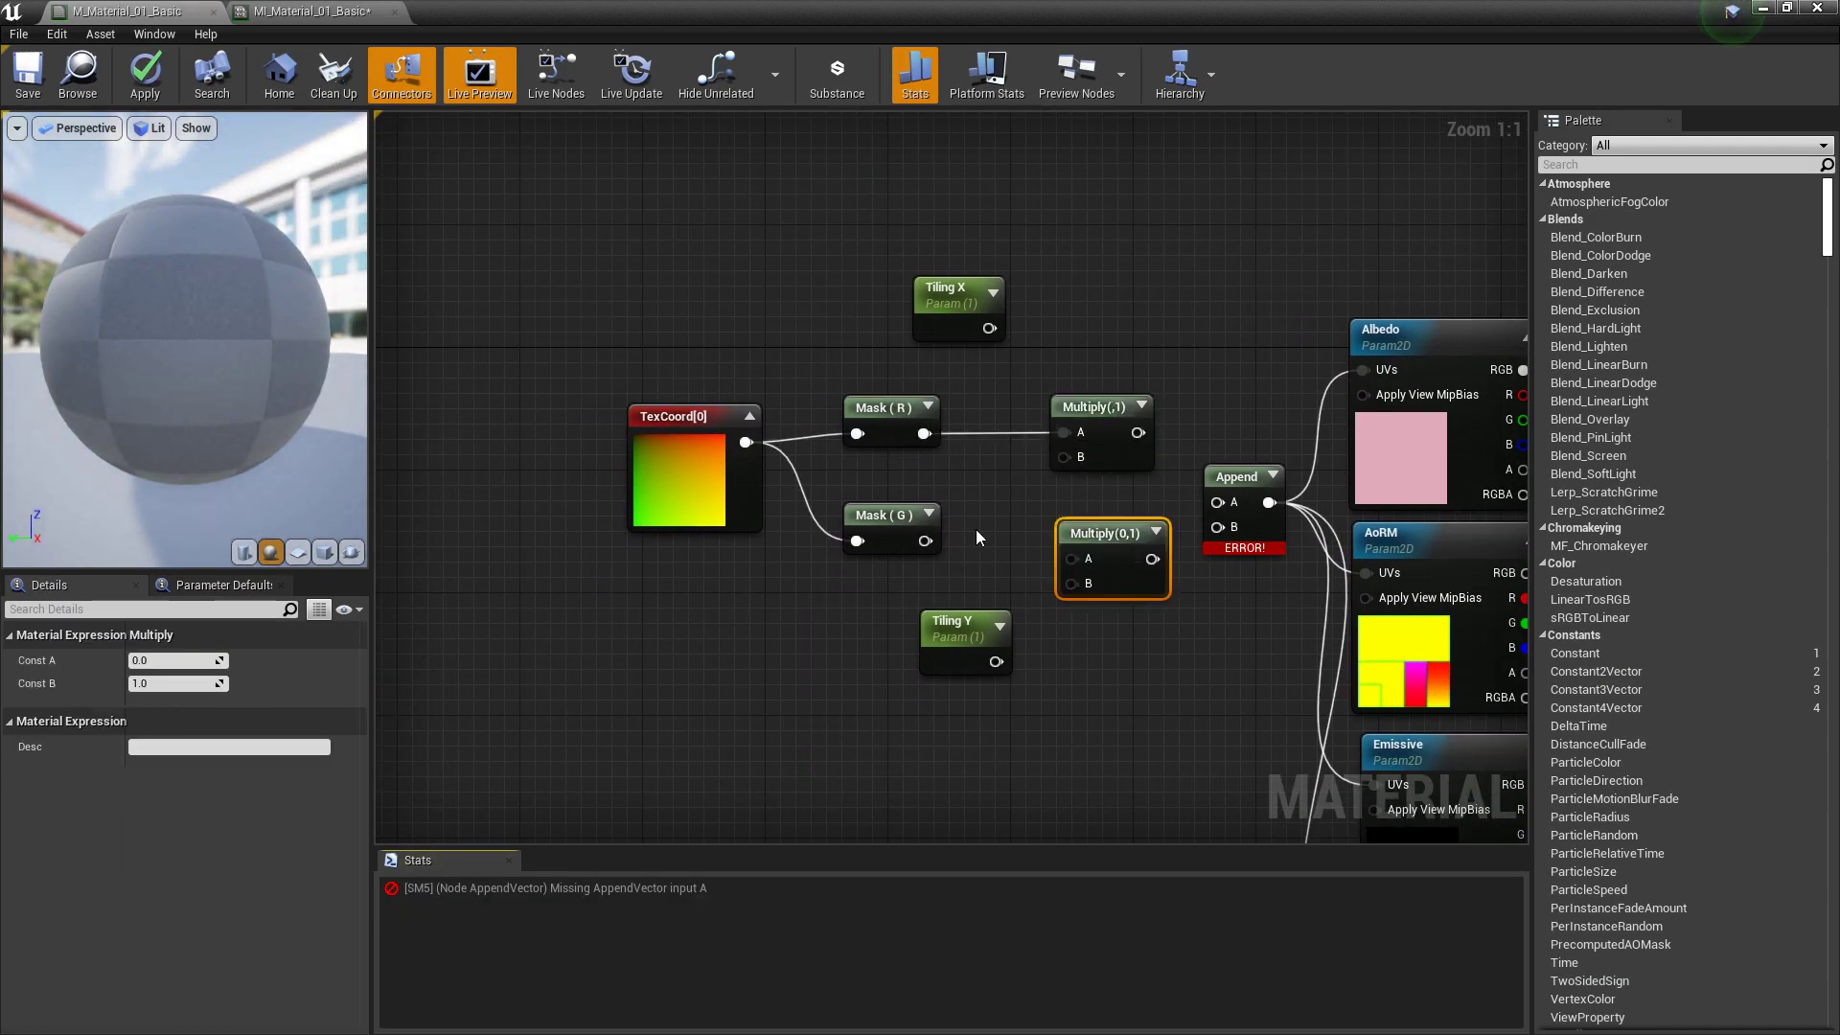
pyautogui.moveTo(996, 661); pyautogui.dragTo(1072, 584)
pyautogui.moveTo(990, 328); pyautogui.dragTo(1063, 457)
# Move the tiling nodes away from Append to make room and place two Add nodes in the gap
pyautogui.moveTo(1112, 705); pyautogui.dragTo(714, 302)
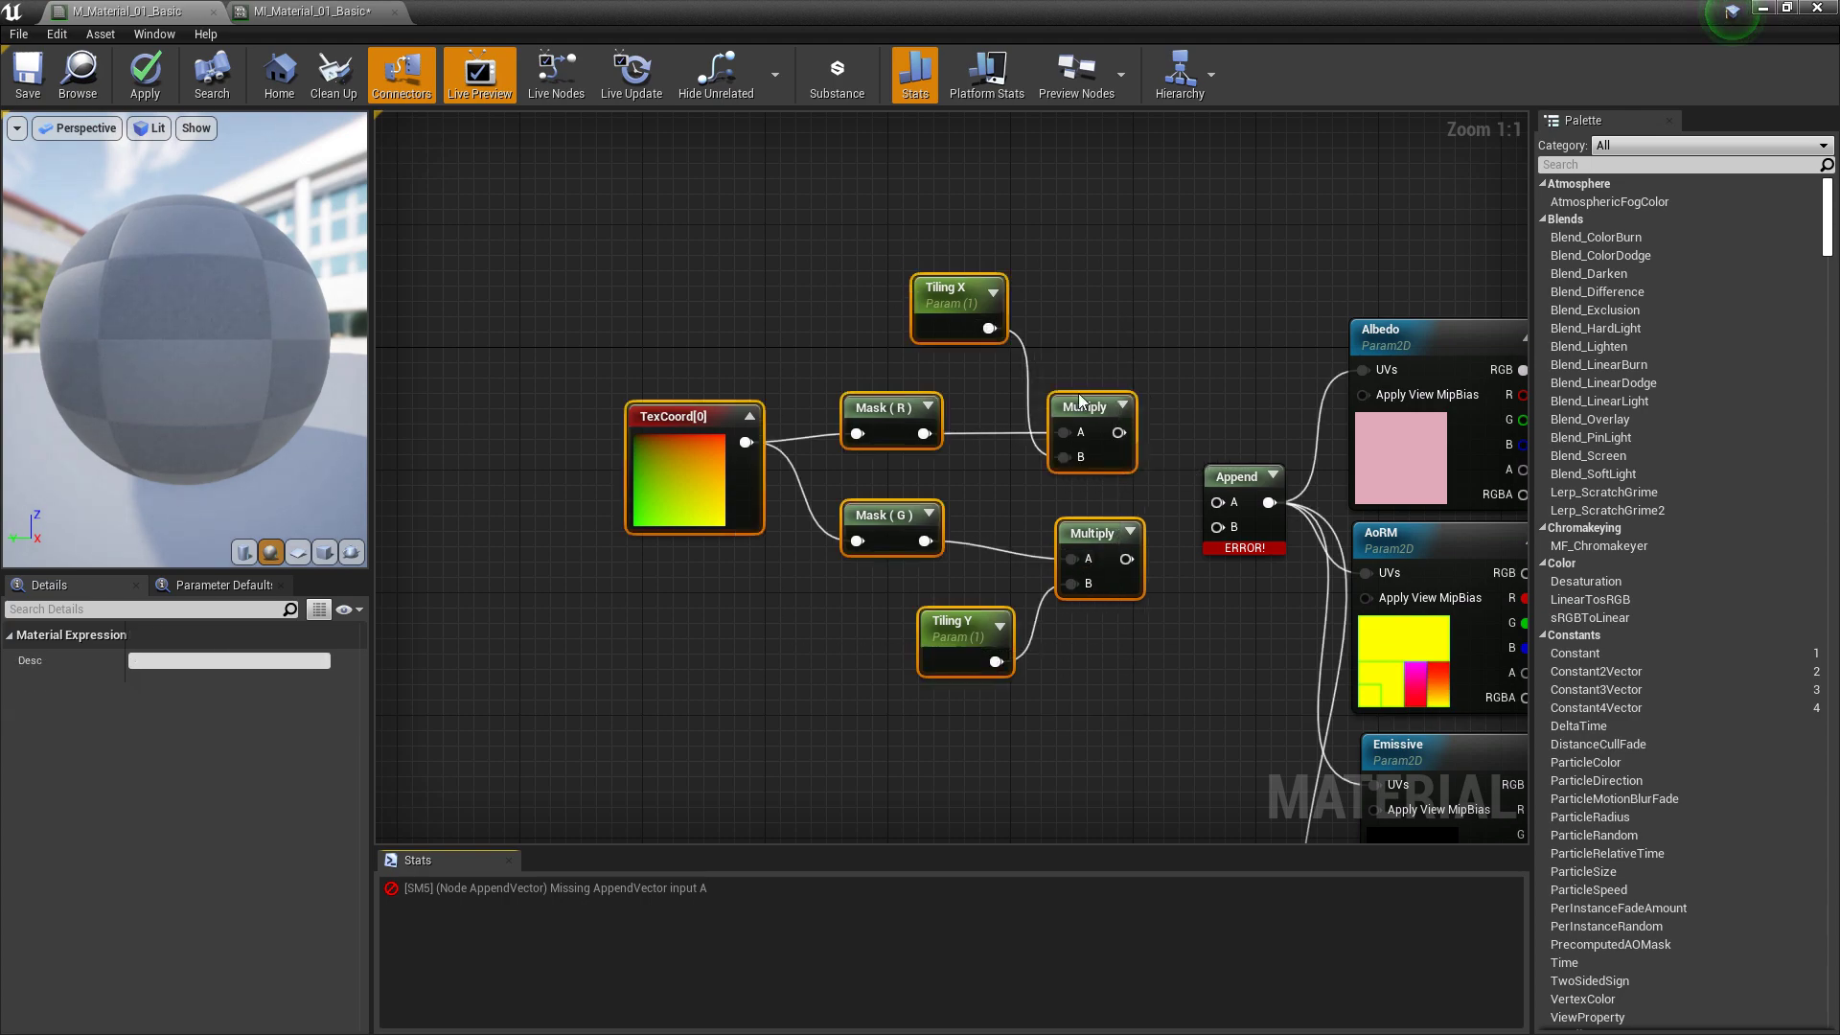
pyautogui.moveTo(1079, 404); pyautogui.dragTo(825, 405)
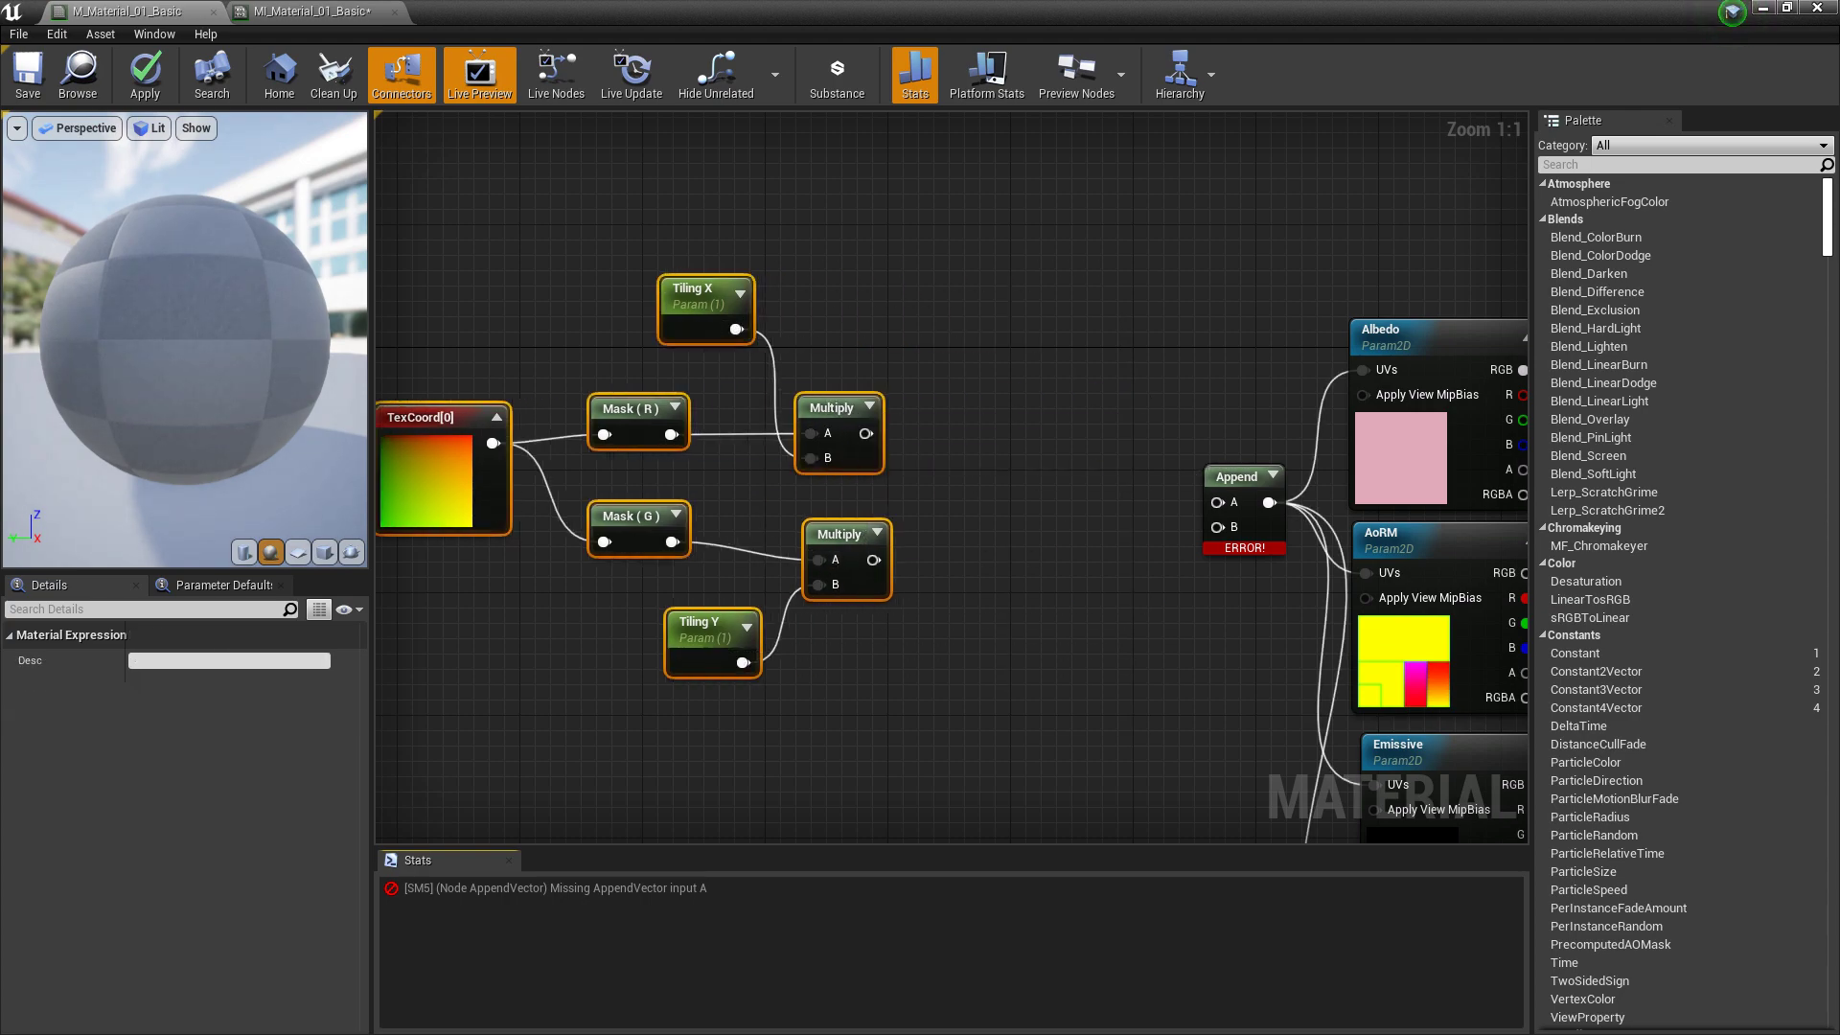
pyautogui.click(1019, 417)
pyautogui.click(1009, 577)
pyautogui.moveTo(1064, 425); pyautogui.dragTo(1041, 414)
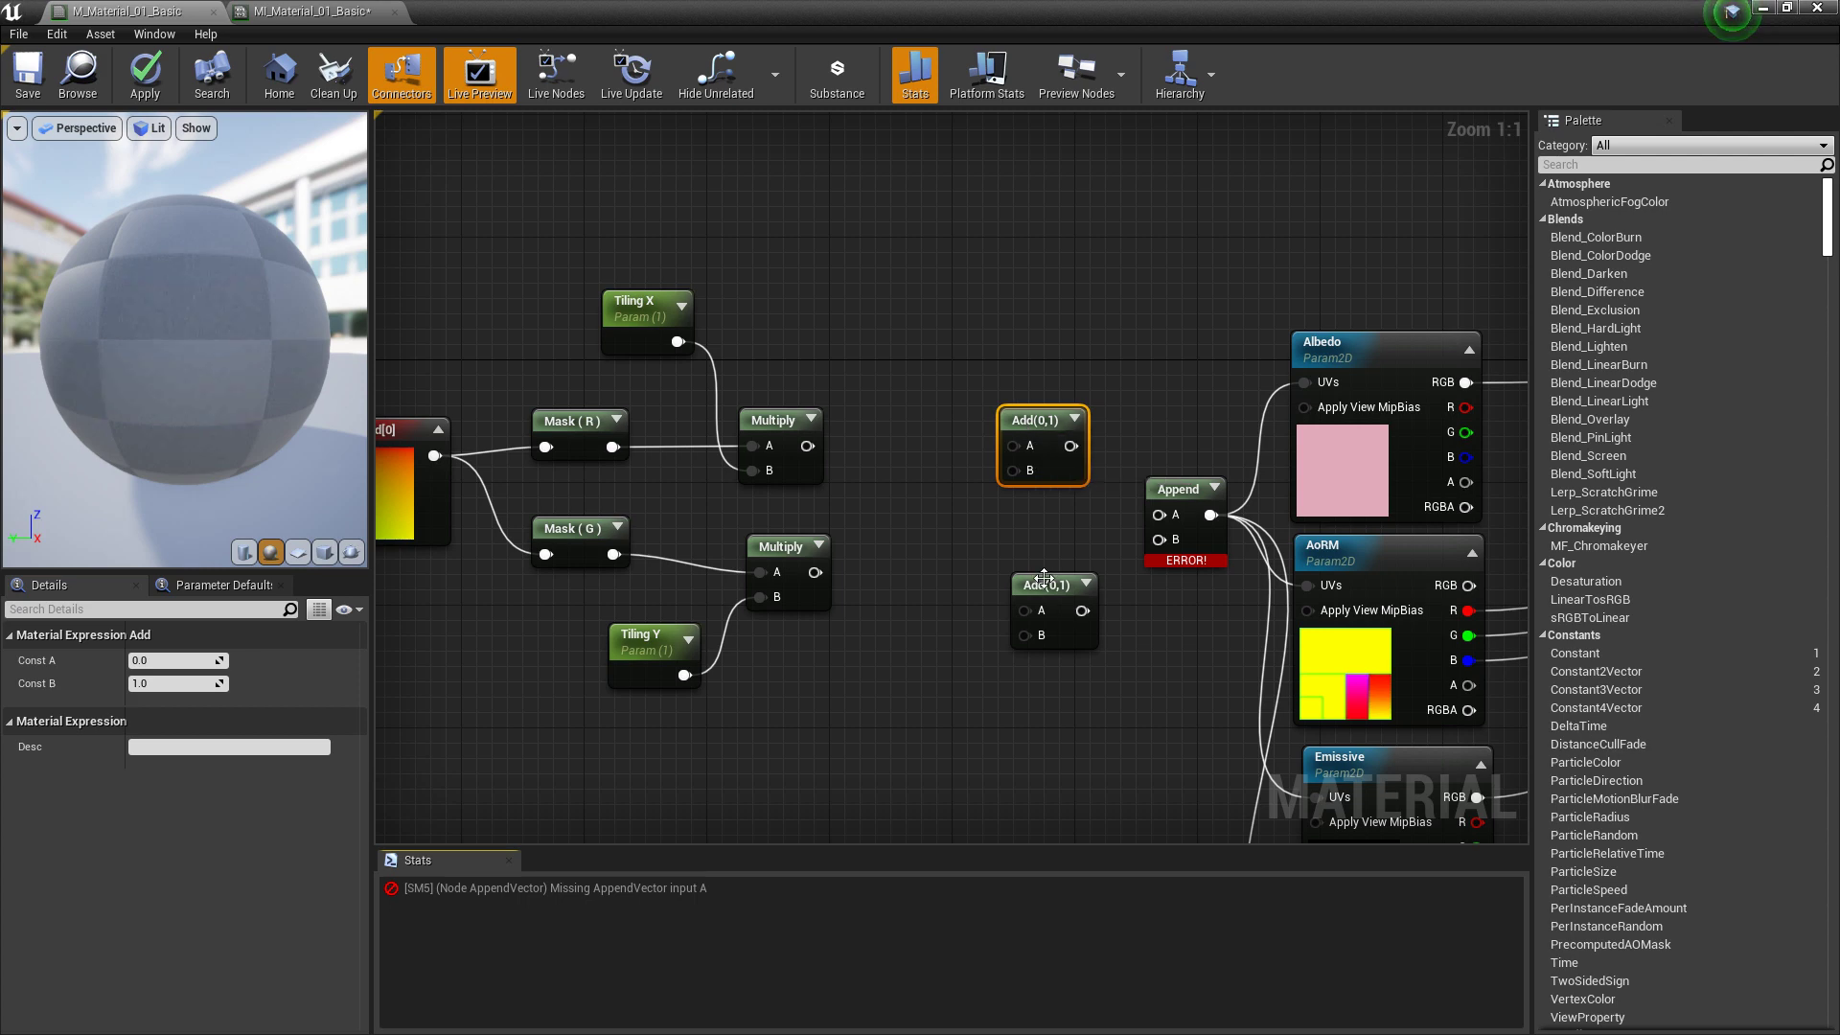
# Add two Constant nodes beside the Add nodes and convert the upper one to a parameter named Offset X
pyautogui.click(883, 390)
pyautogui.click(901, 343)
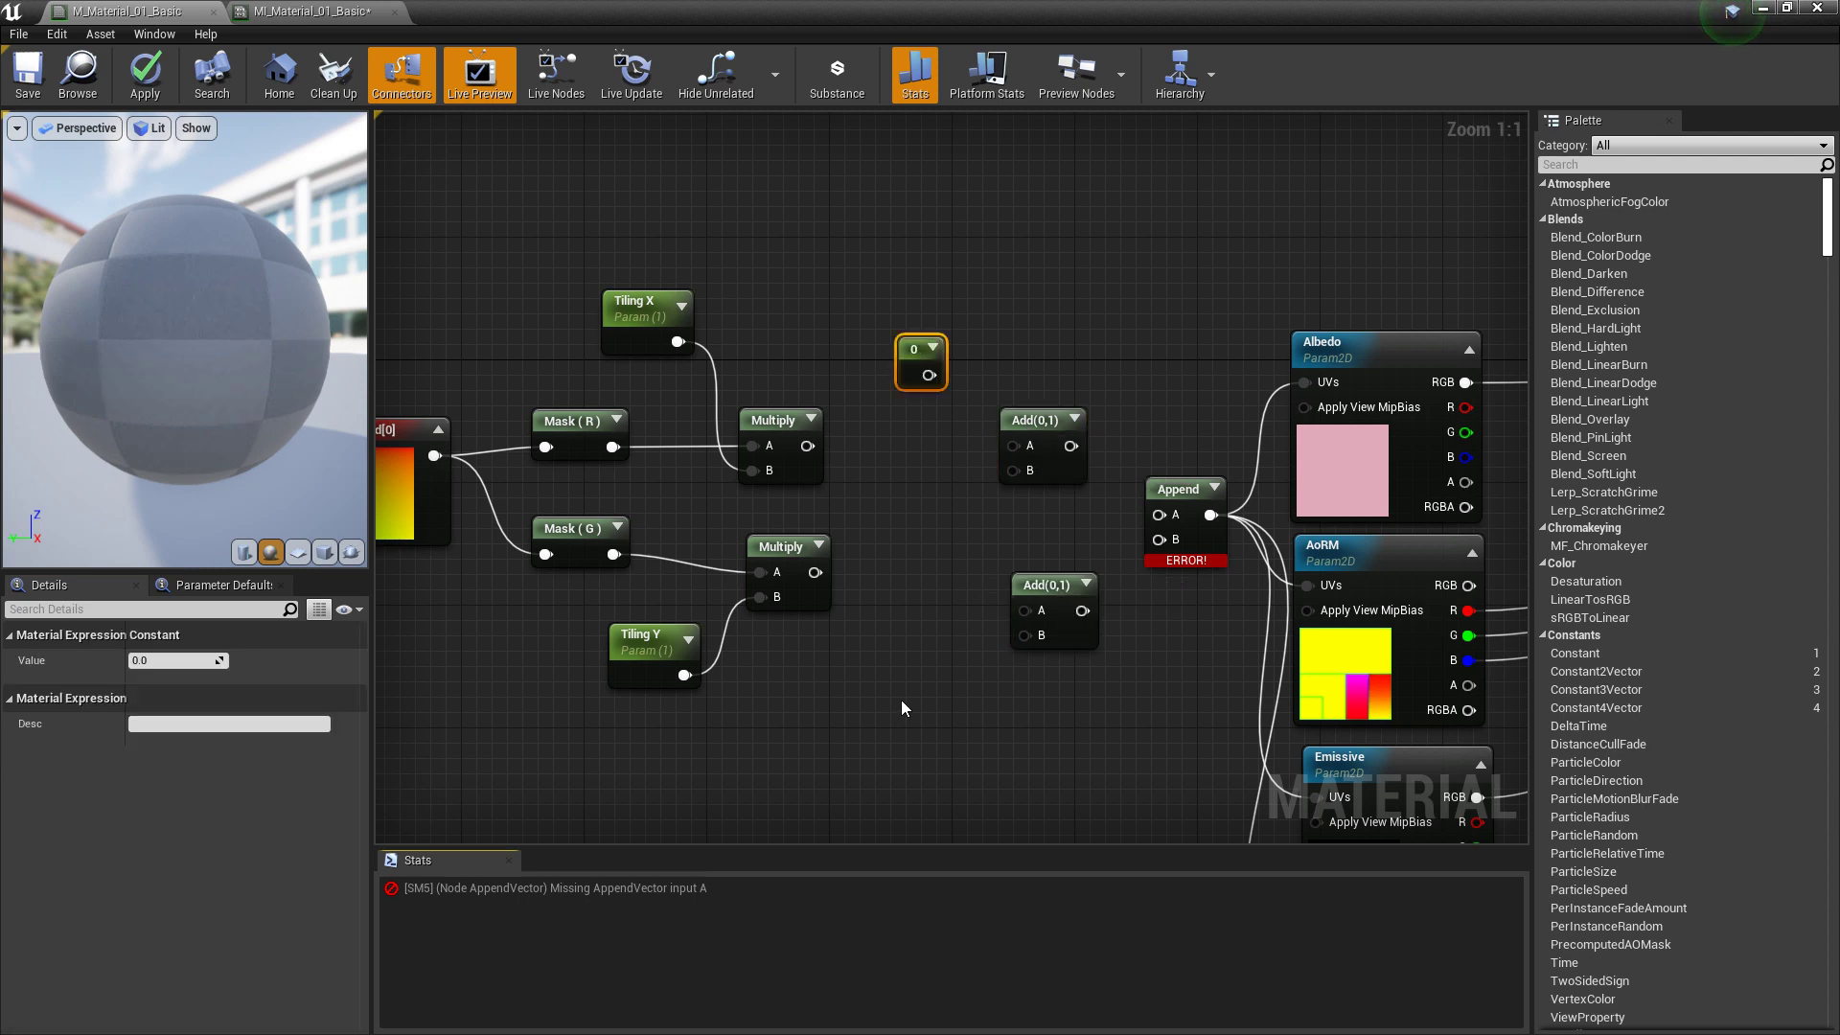
pyautogui.click(906, 630)
pyautogui.rightClick(926, 354)
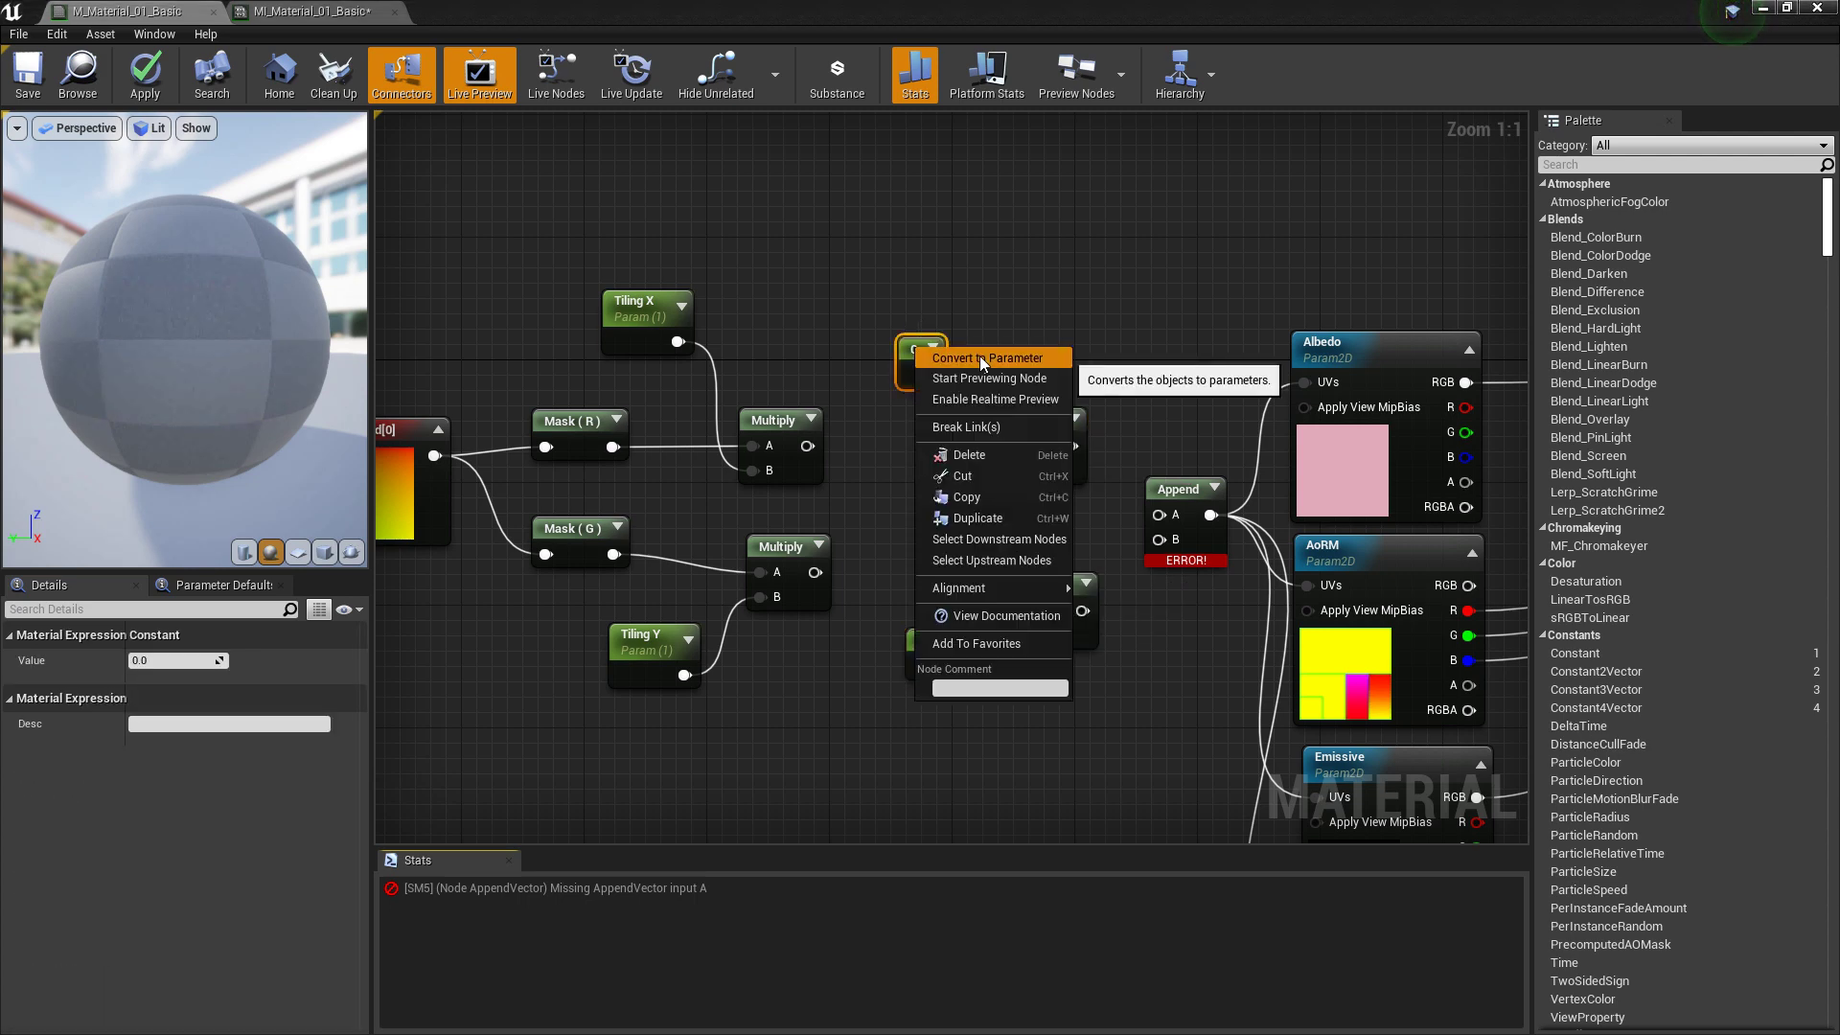
pyautogui.click(958, 358)
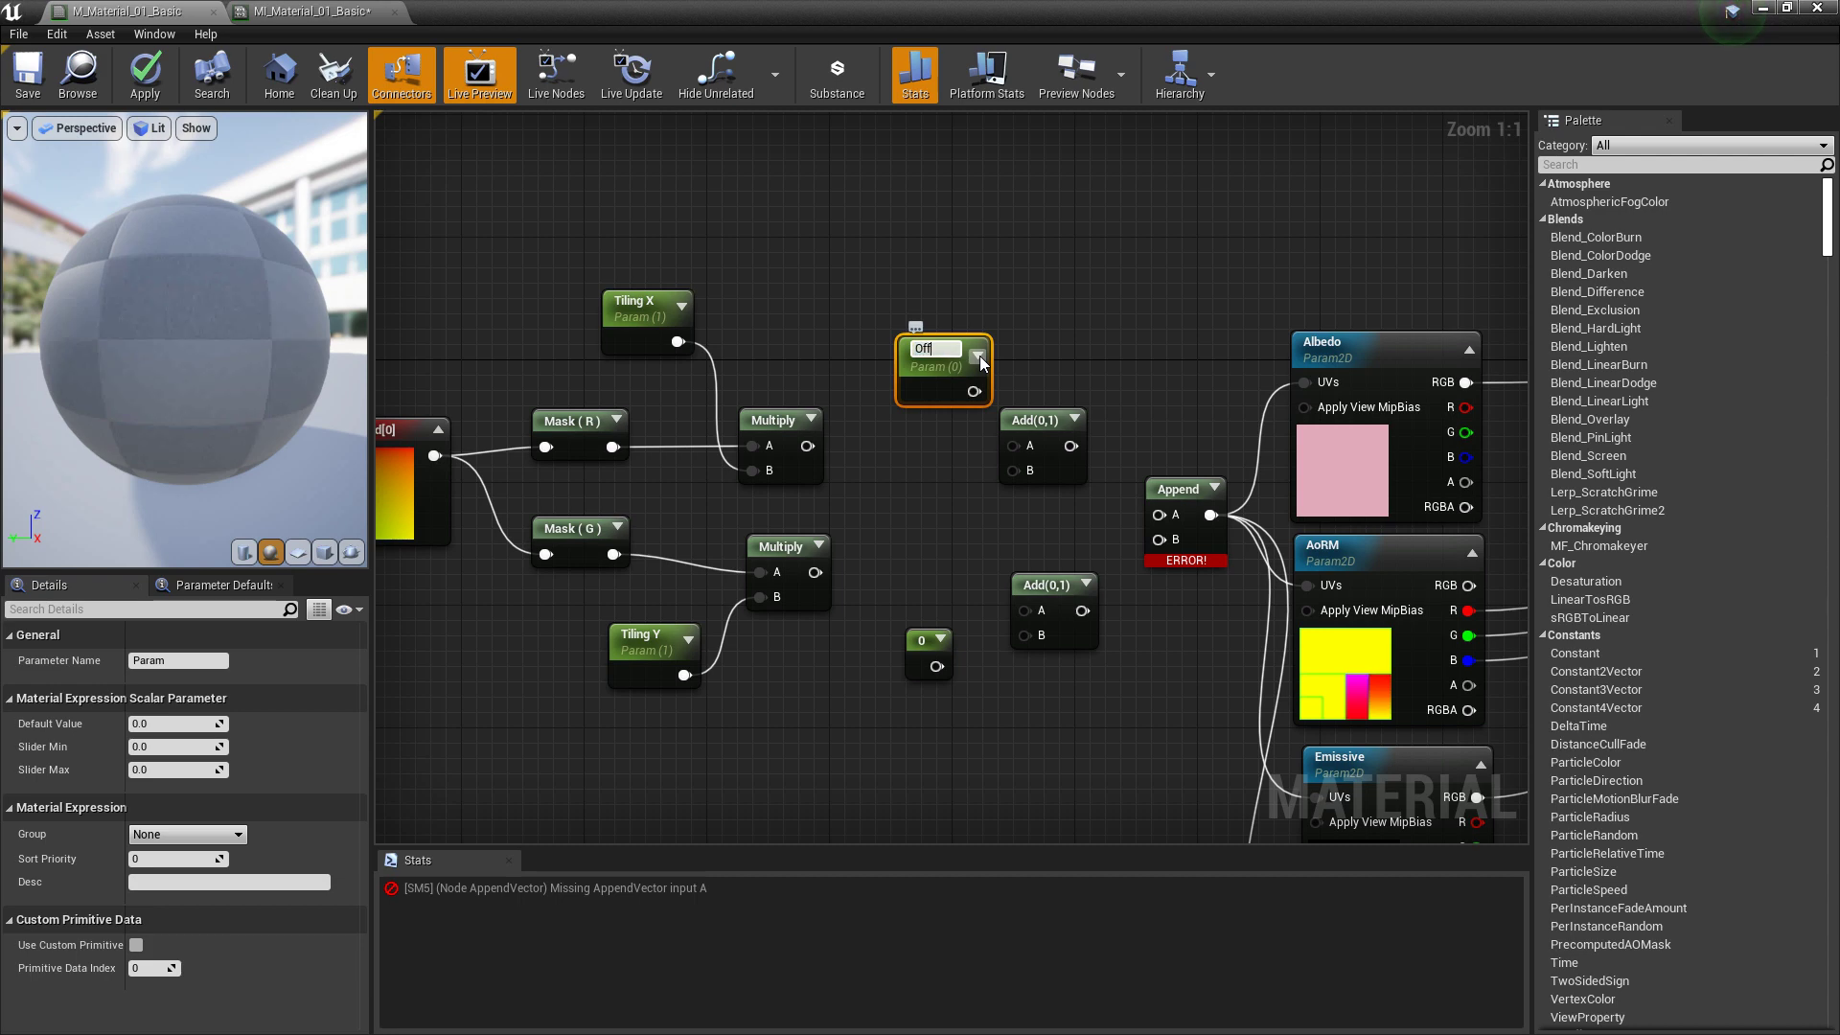
pyautogui.write('Offset X')
pyautogui.press('Return')
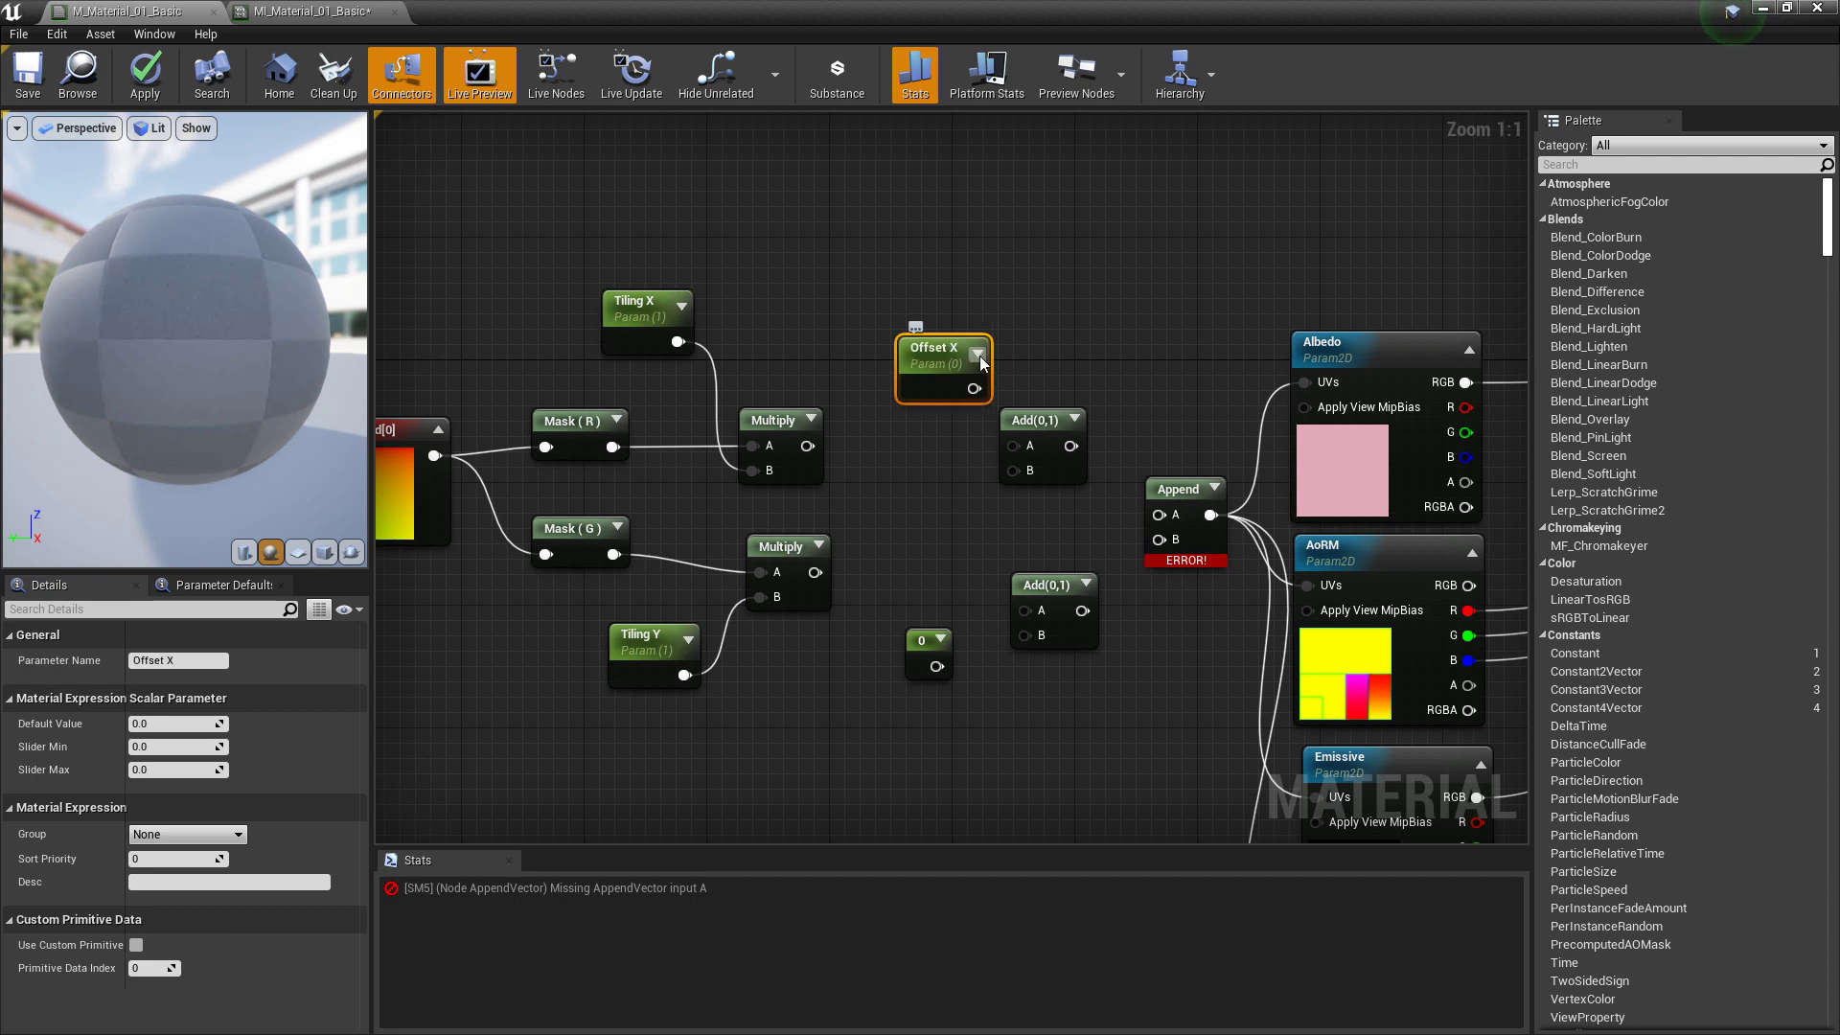
# Convert the lower Constant node to a parameter named Offset Y
pyautogui.rightClick(908, 652)
pyautogui.click(958, 655)
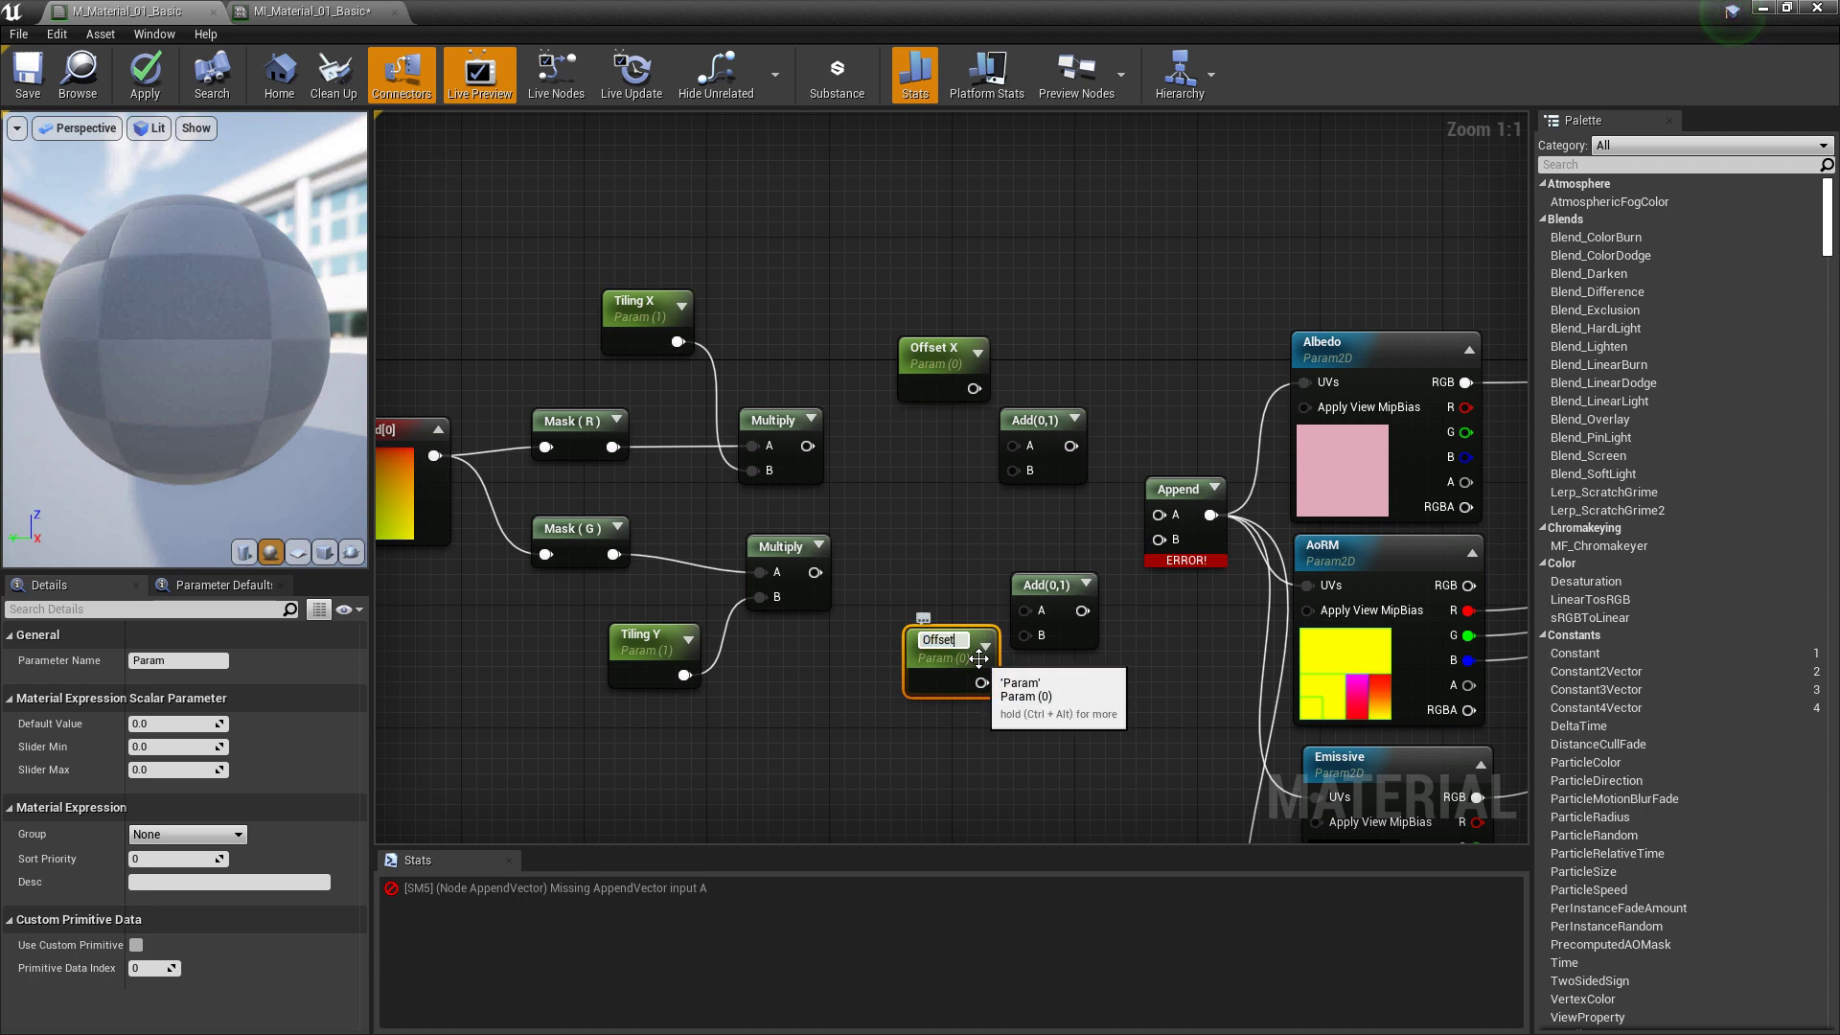
pyautogui.write('Offset Y')
pyautogui.press('Return')
# Wire each Multiply output and its matching Offset parameter into the Add nodes, feed both Adds into Append, and save the material
pyautogui.moveTo(808, 445); pyautogui.dragTo(1013, 447)
pyautogui.moveTo(974, 389); pyautogui.dragTo(1014, 470)
pyautogui.moveTo(815, 572); pyautogui.dragTo(1025, 612)
pyautogui.moveTo(982, 680); pyautogui.dragTo(1026, 637)
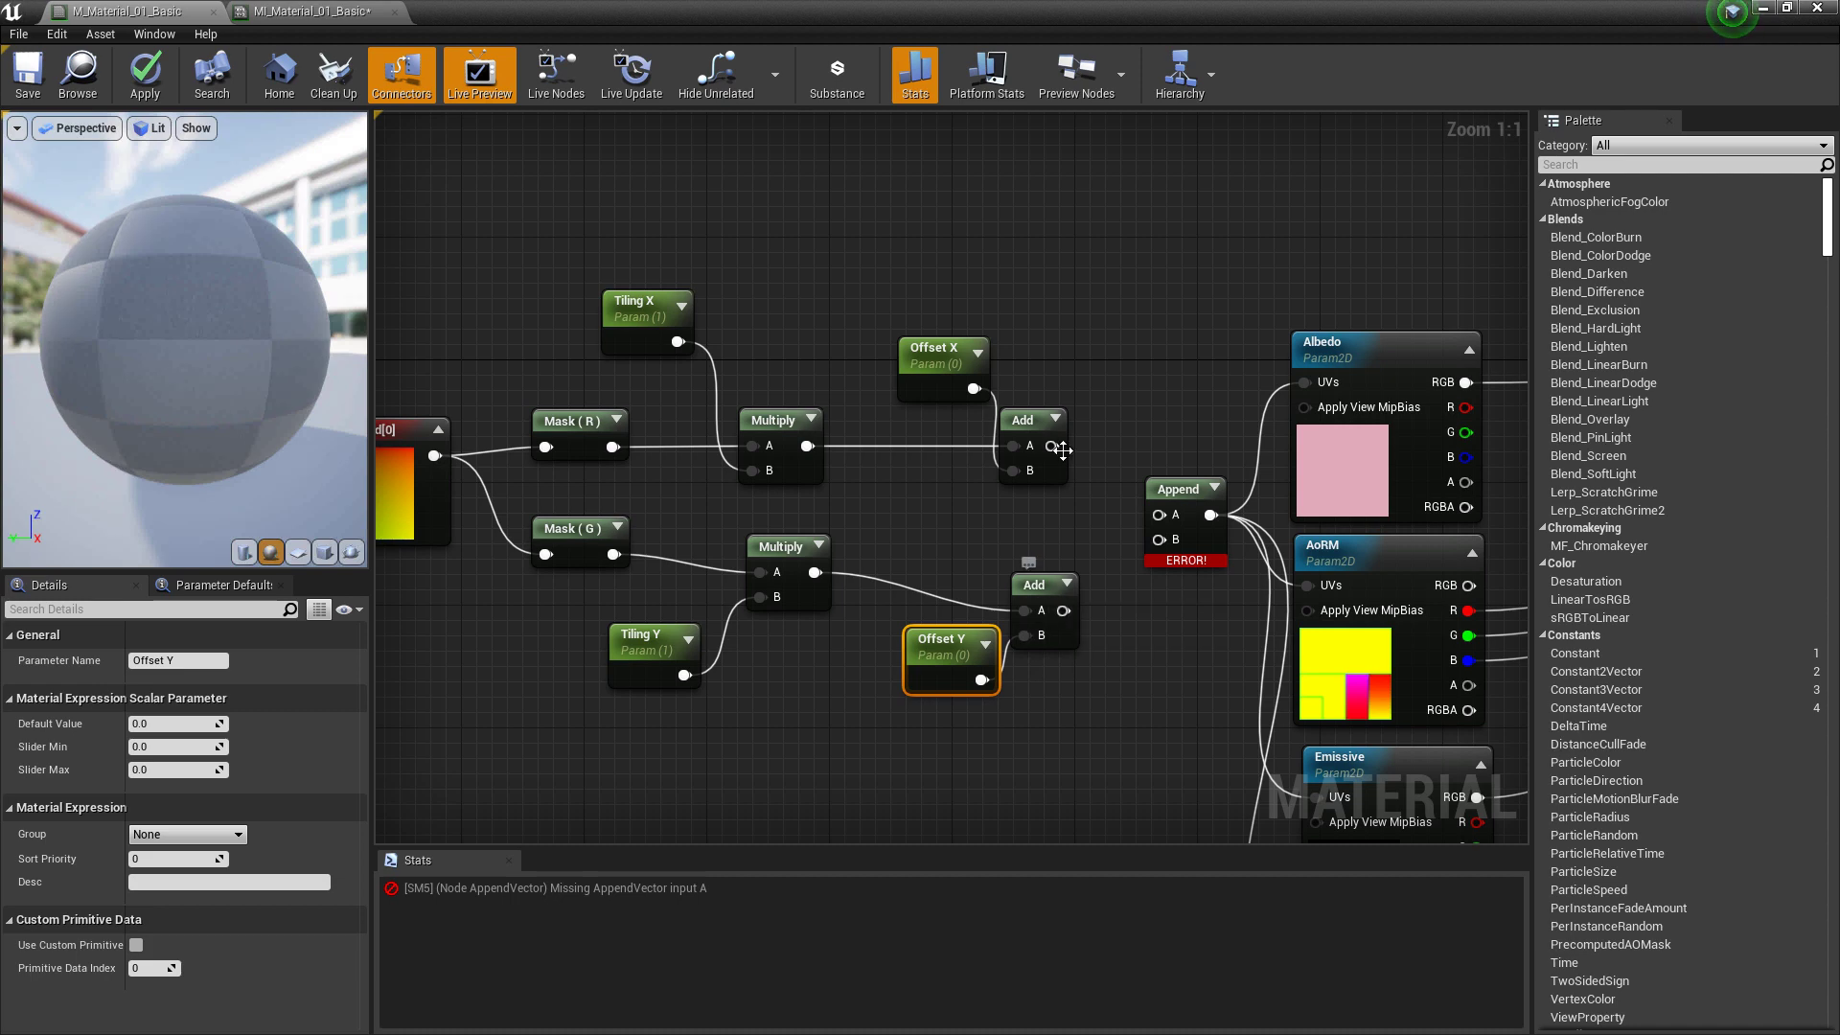
pyautogui.moveTo(1099, 487); pyautogui.dragTo(1159, 515)
pyautogui.moveTo(1064, 611); pyautogui.dragTo(1160, 539)
pyautogui.hotkey('ctrl', 's')
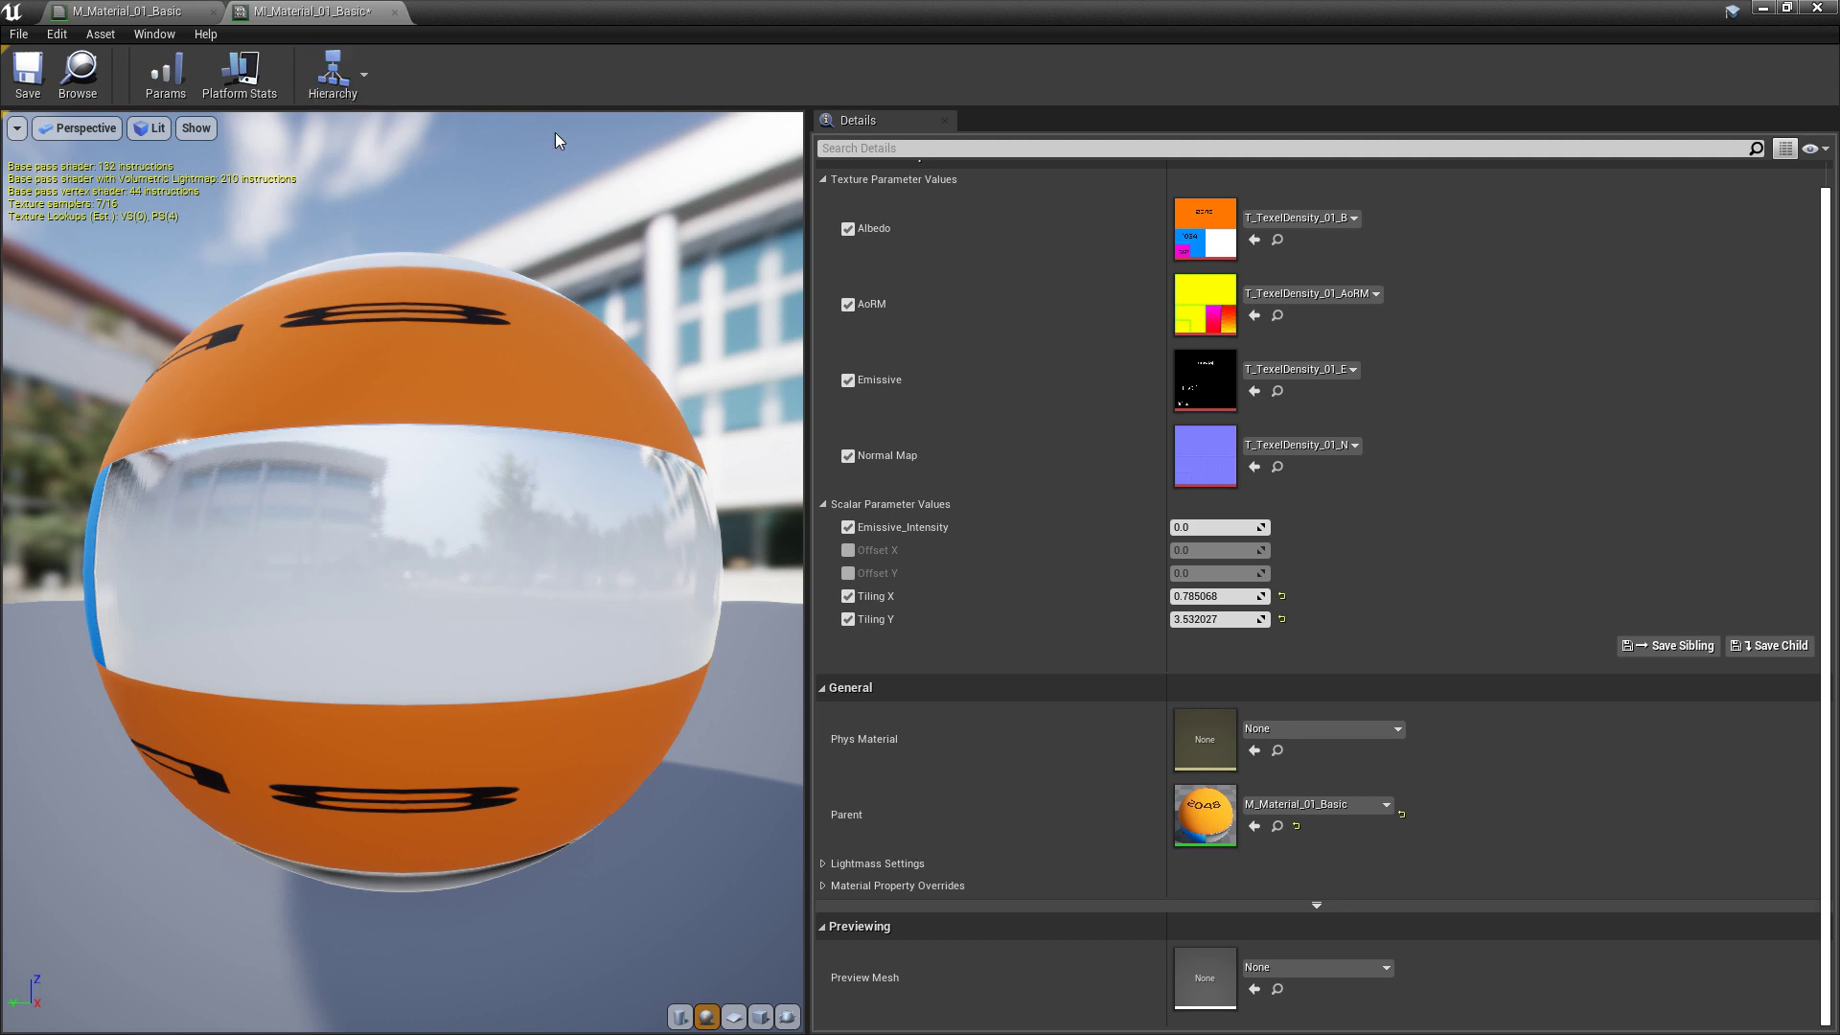
# Place the material instance window beside the level viewport and enable the Offset X and Offset Y parameter overrides
pyautogui.moveTo(738, 14); pyautogui.dragTo(1333, 380)
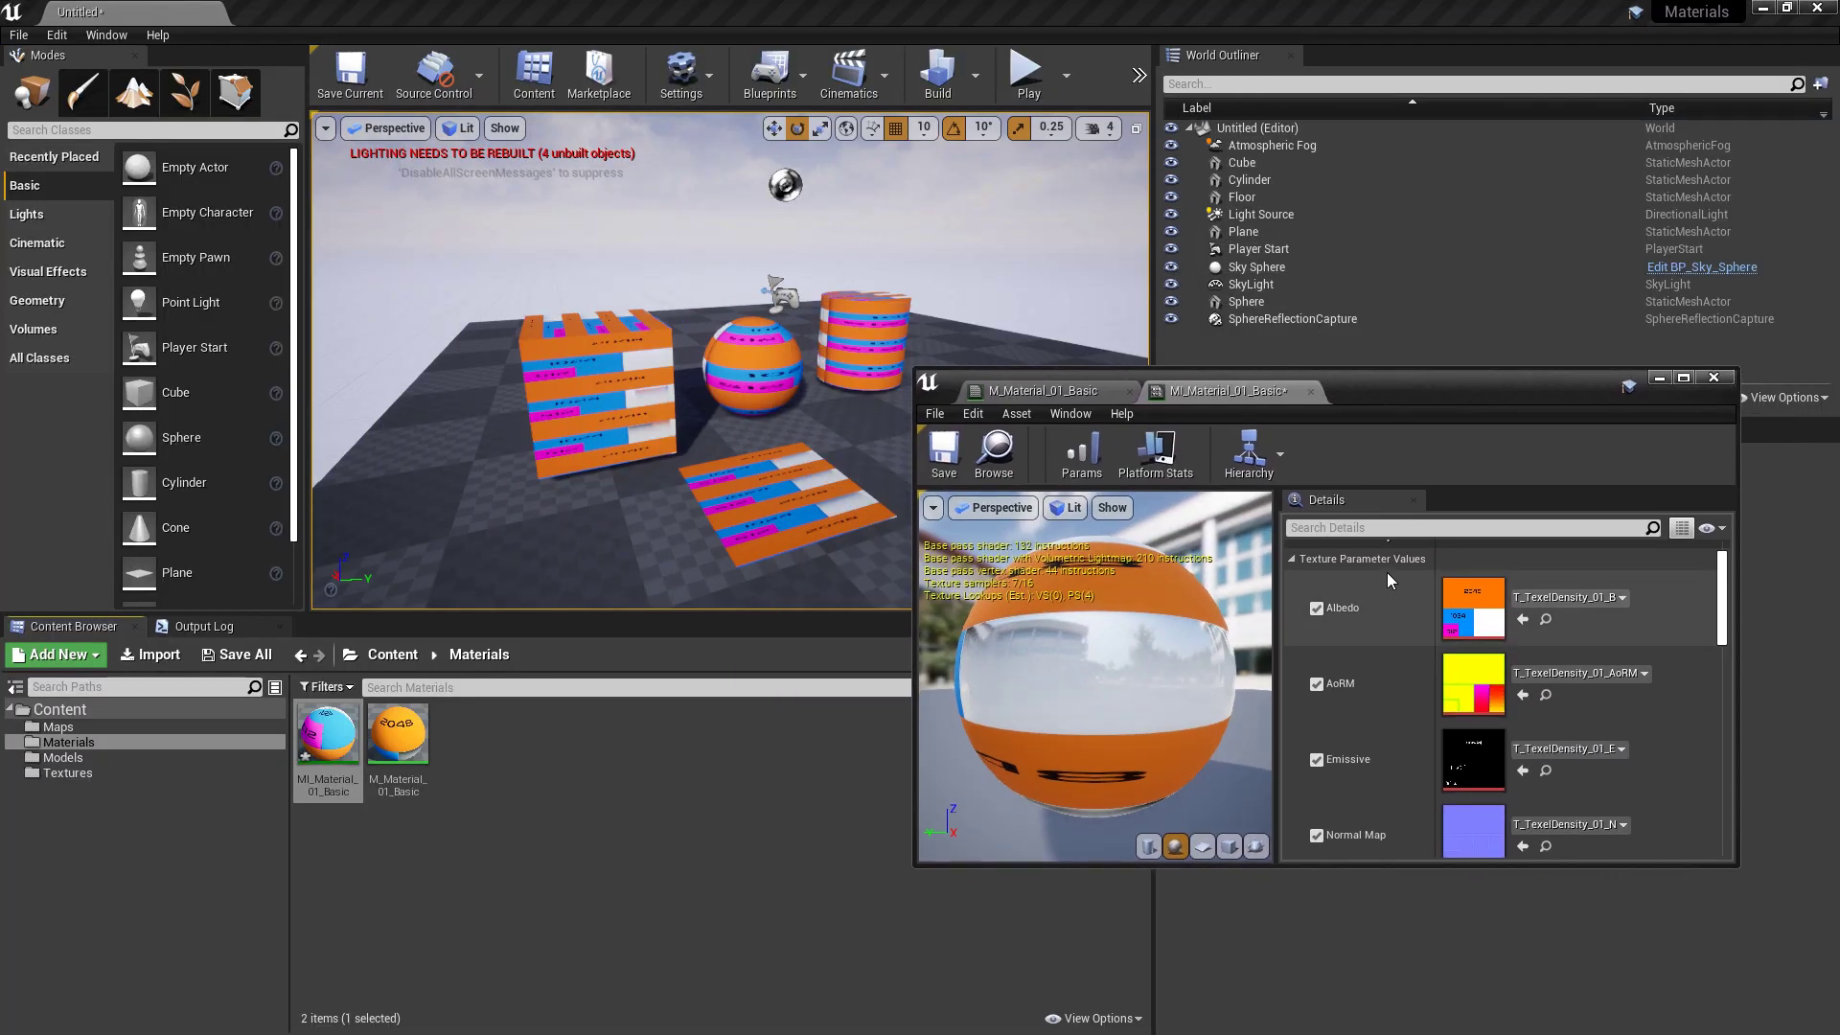
pyautogui.scroll(-4, 1349, 703)
pyautogui.scroll(-5, 1348, 703)
pyautogui.click(1317, 655)
pyautogui.click(1317, 677)
# Reset both Tiling X and Tiling Y to 2 in the material instance
pyautogui.click(1488, 701)
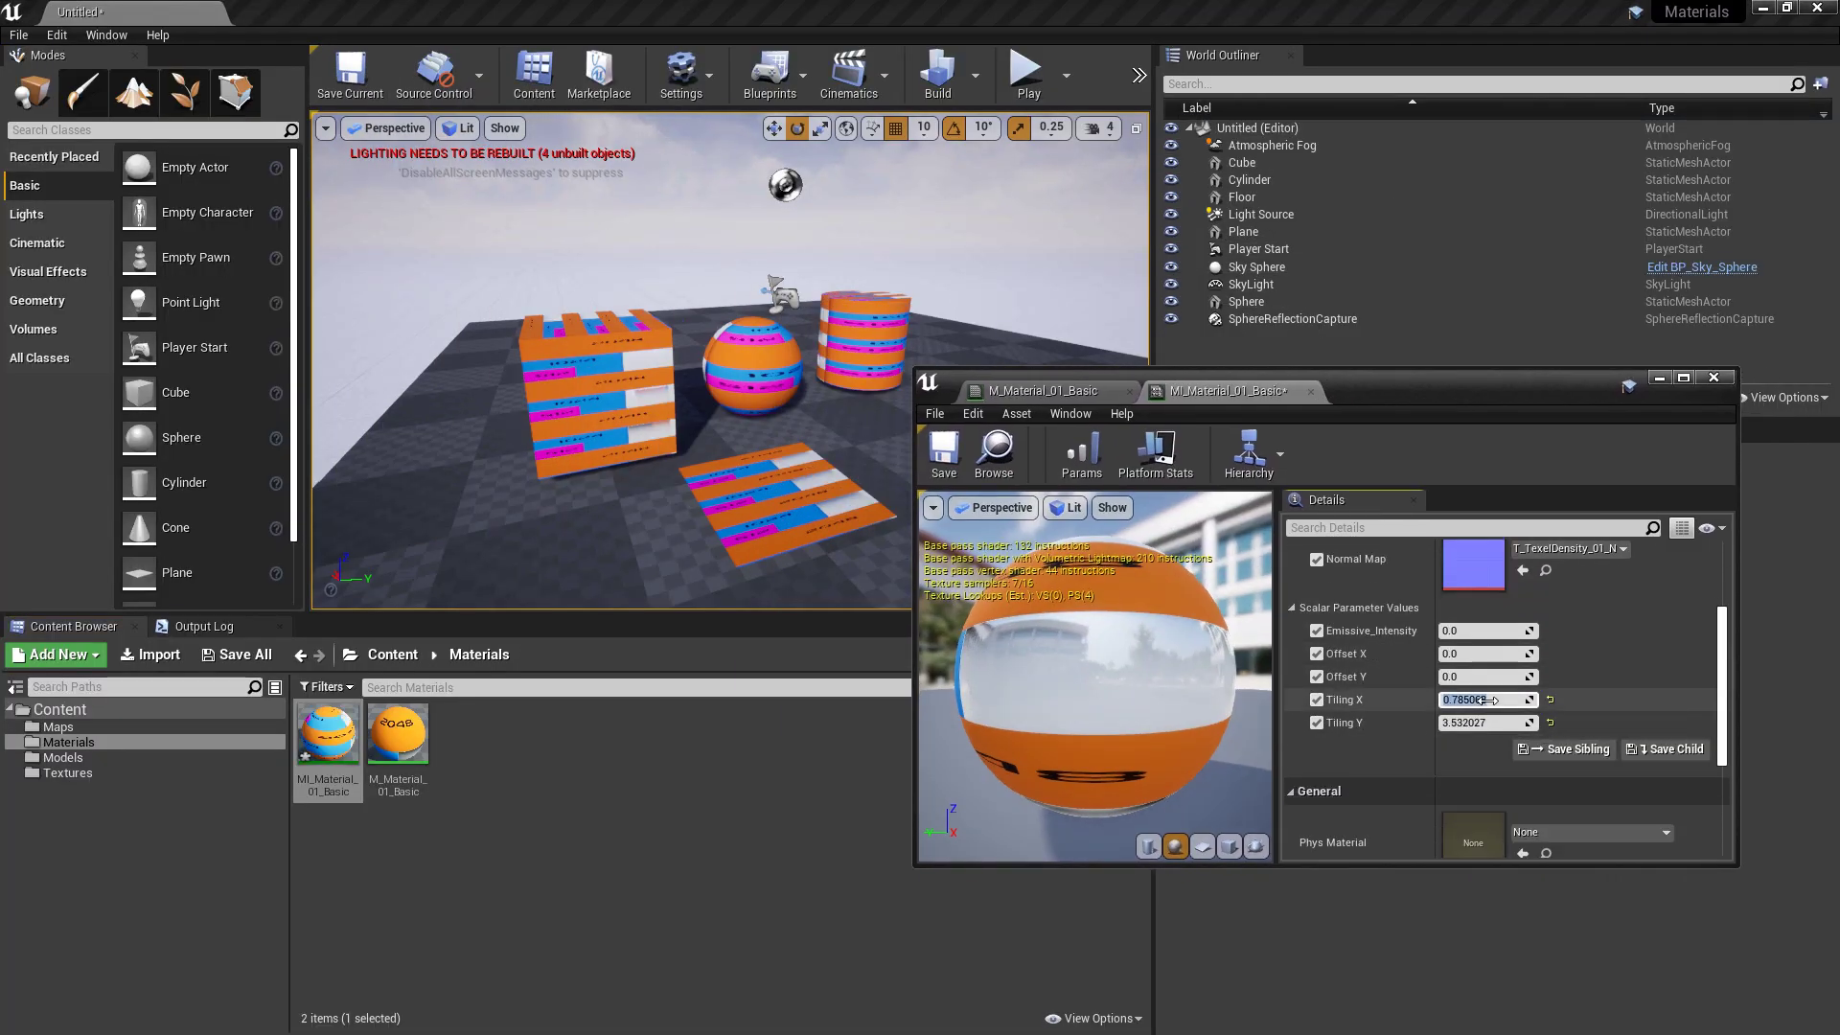
pyautogui.write('2')
pyautogui.press('Tab')
pyautogui.press('Tab')
# Set the instance's Offset Y to about 1.4 and raise Offset X above 0 to shift the texture
pyautogui.moveTo(1488, 678); pyautogui.dragTo(1605, 678)
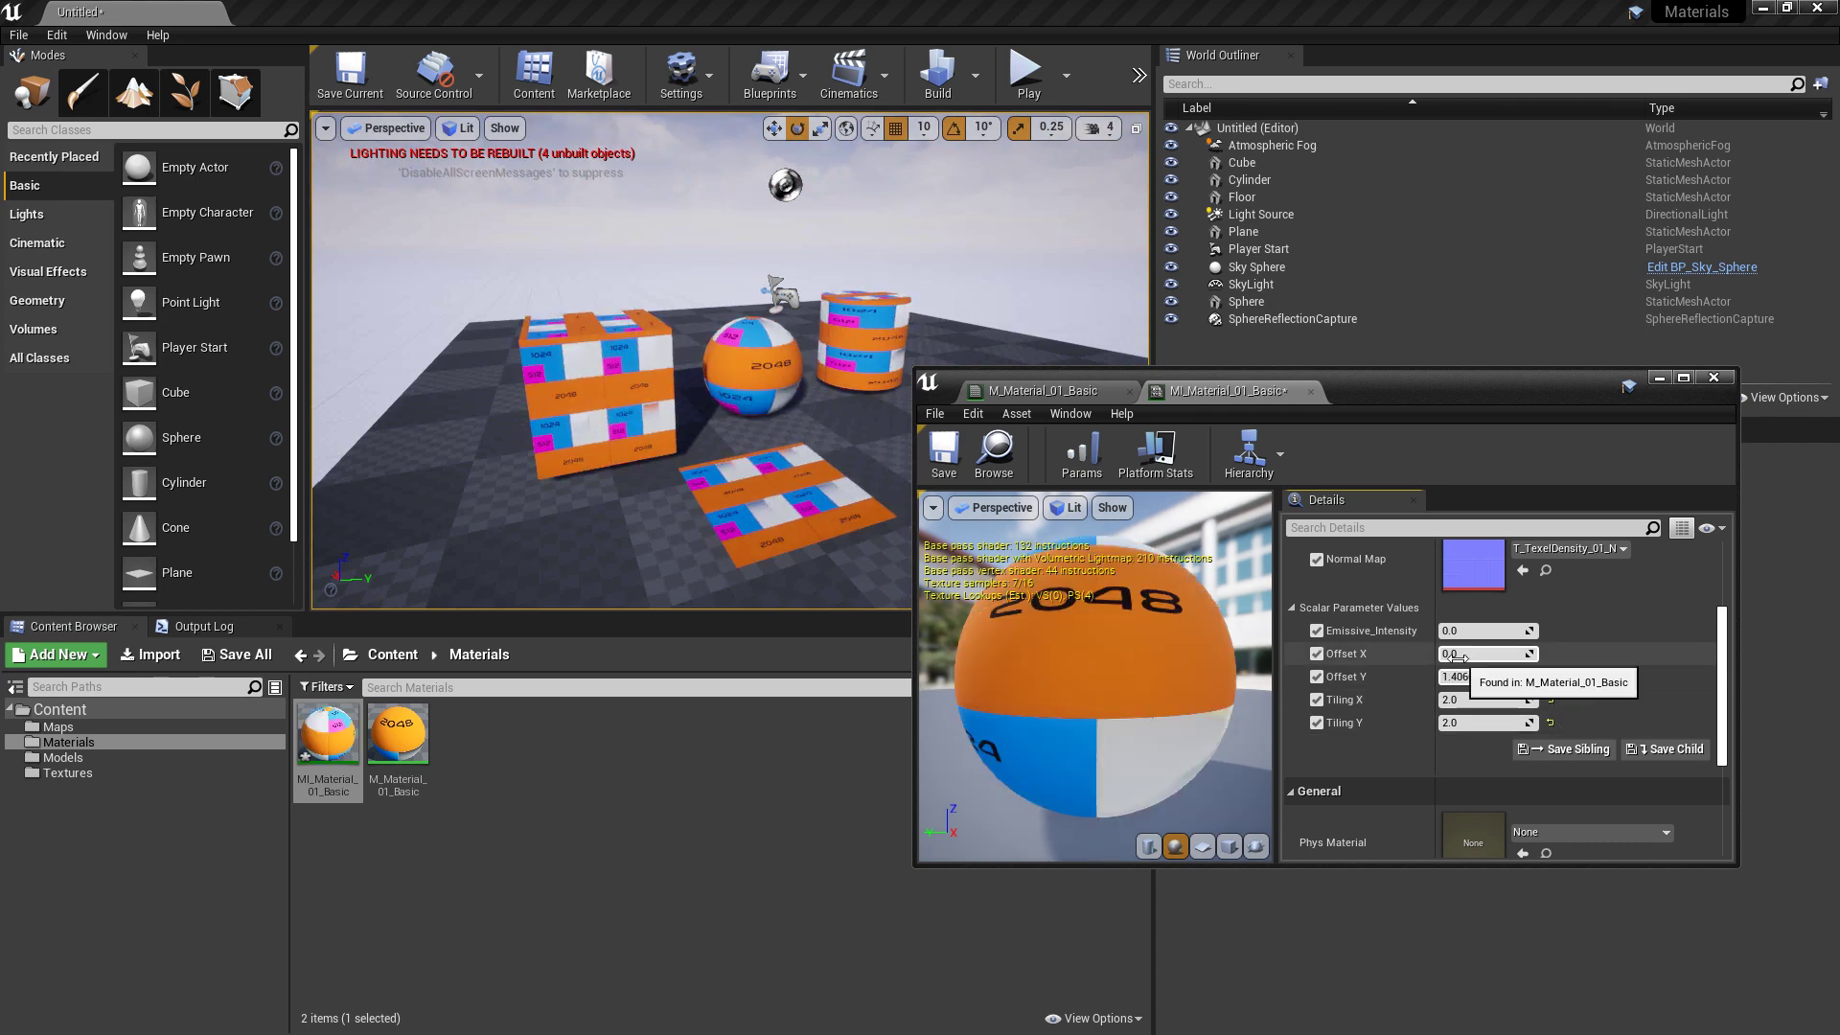
pyautogui.moveTo(1452, 653)
pyautogui.mouseDown()
pyautogui.moveTo(1476, 653)
pyautogui.moveTo(1452, 656)
pyautogui.mouseUp()
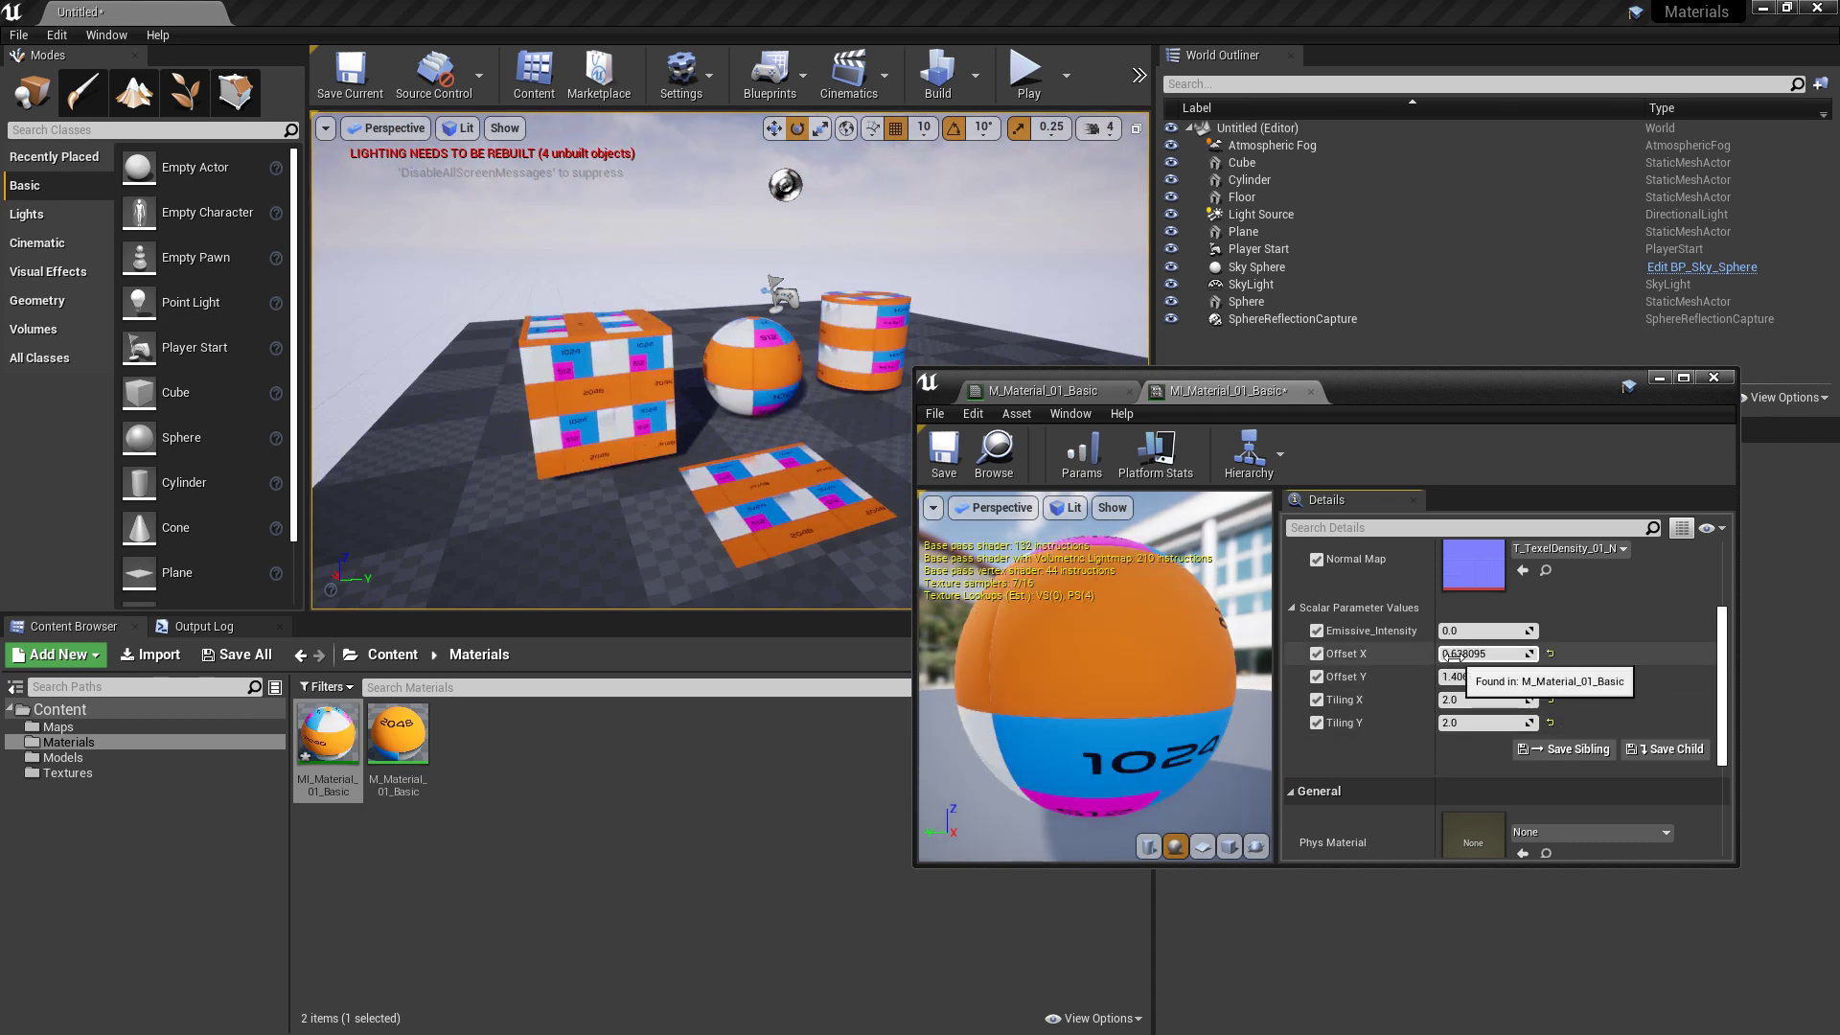